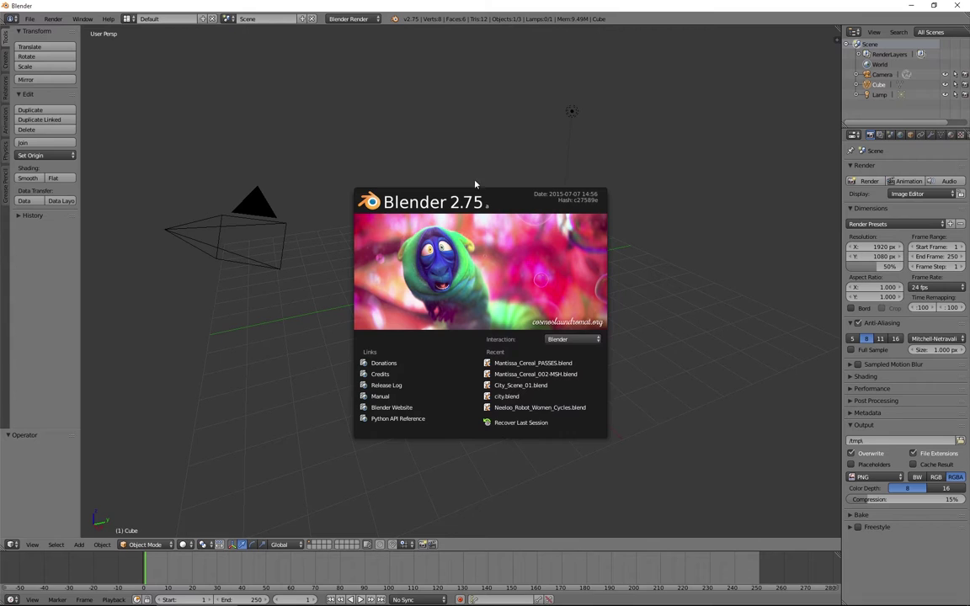
Step: Close the splash screen and show the Create tab's Add Primitive list
click(401, 182)
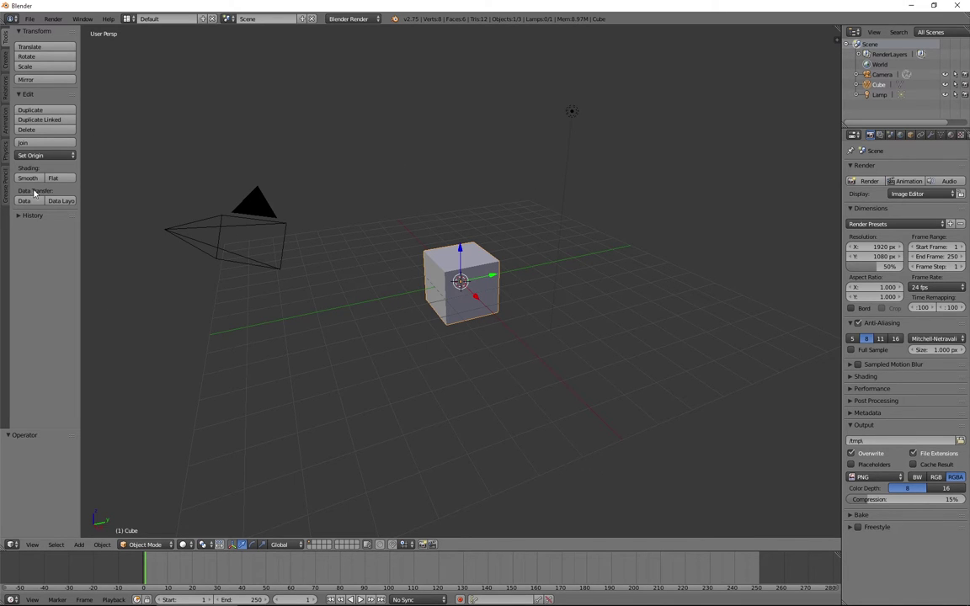
click(7, 60)
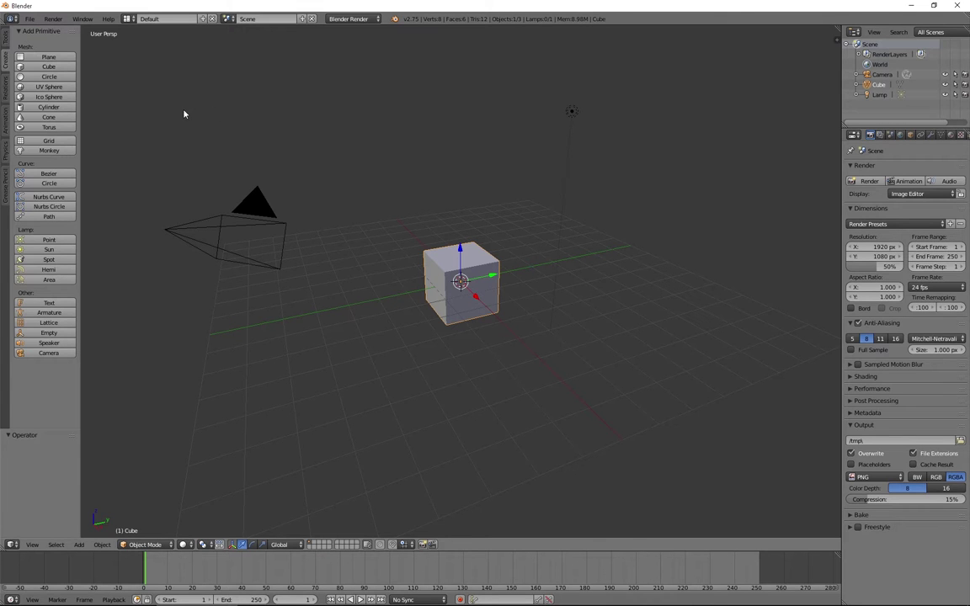
Step: Toggle the tool shelf with T until it is hidden, widening the 3D view
key(t)
key(t)
key(t)
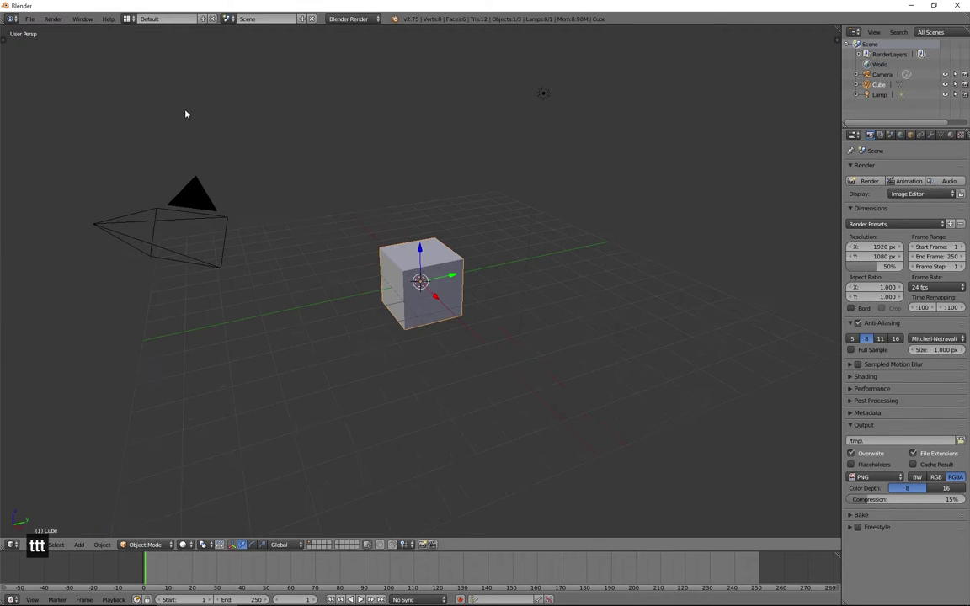
key(t)
key(t)
key(t)
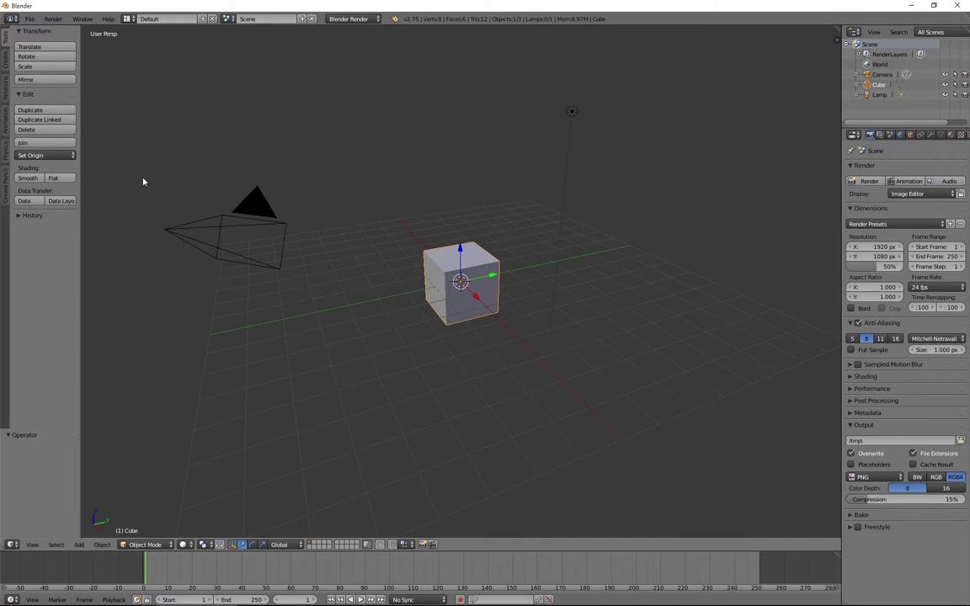
key(t)
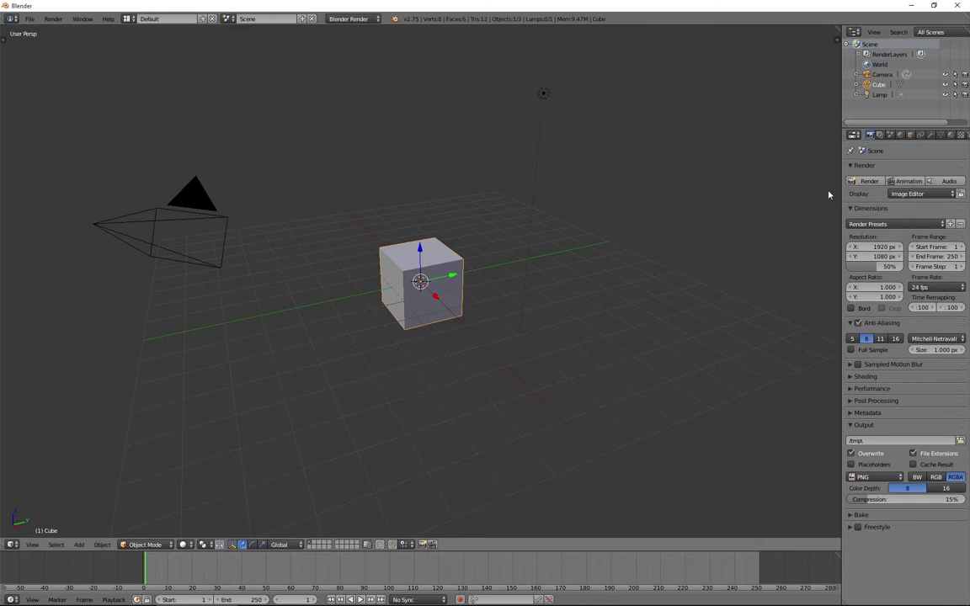
Step: Browse the World, Scene, Object and Constraints properties of the cube
click(855, 136)
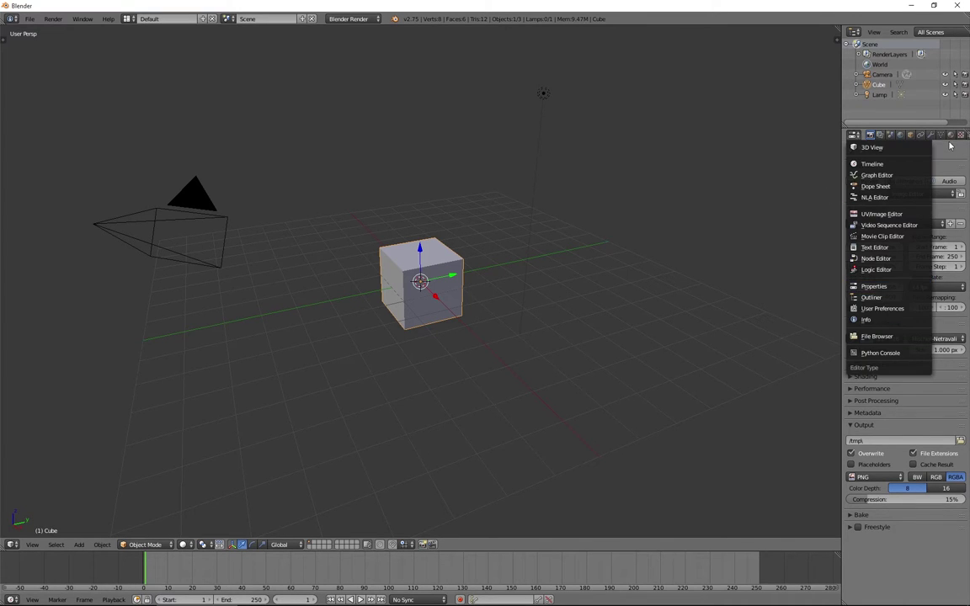
click(900, 135)
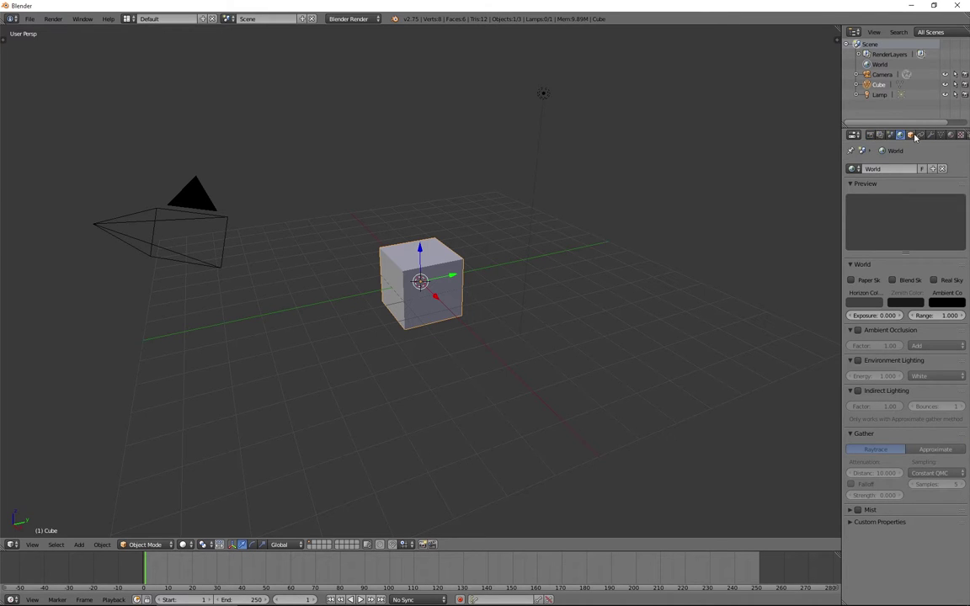
click(890, 135)
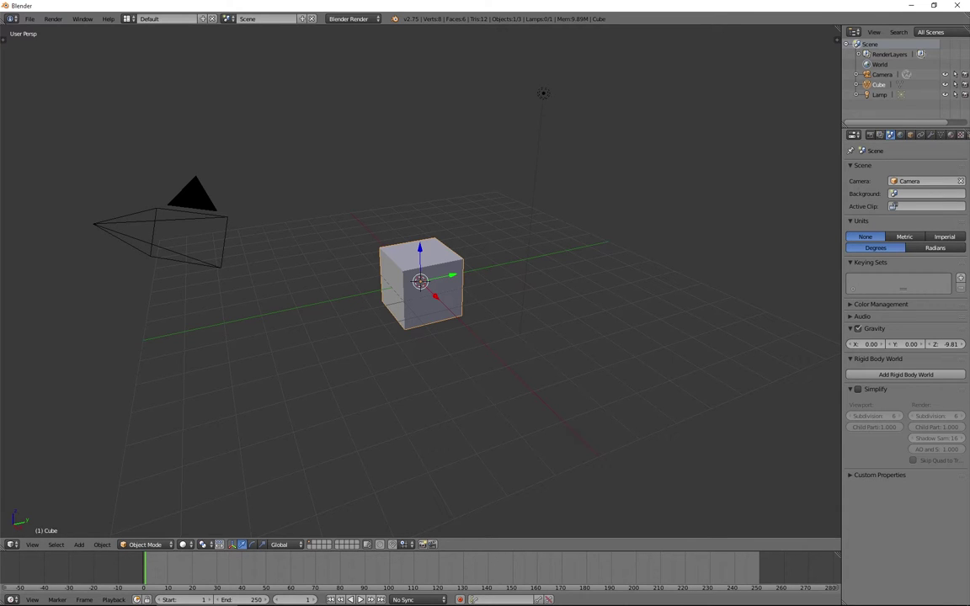
click(910, 135)
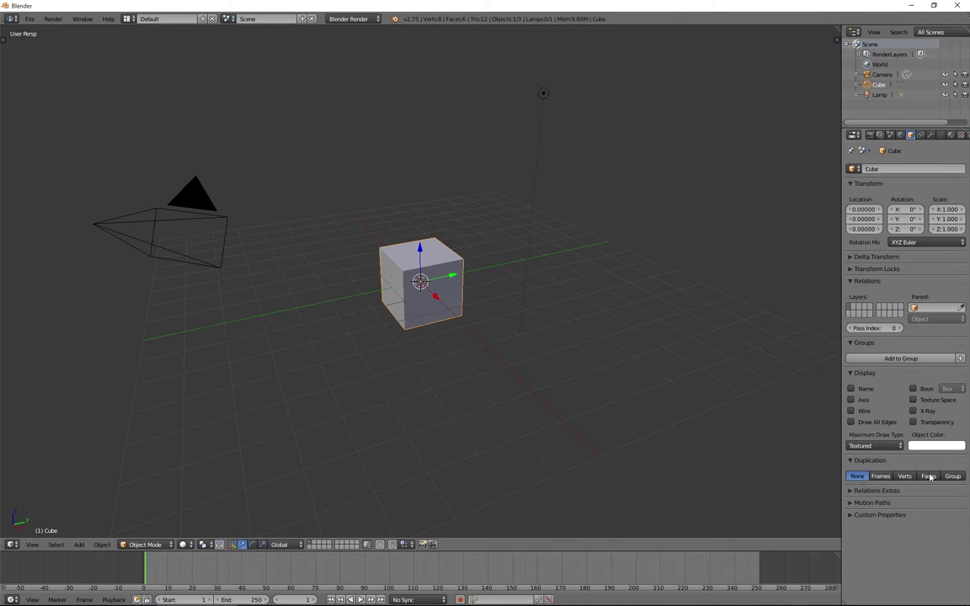
click(922, 135)
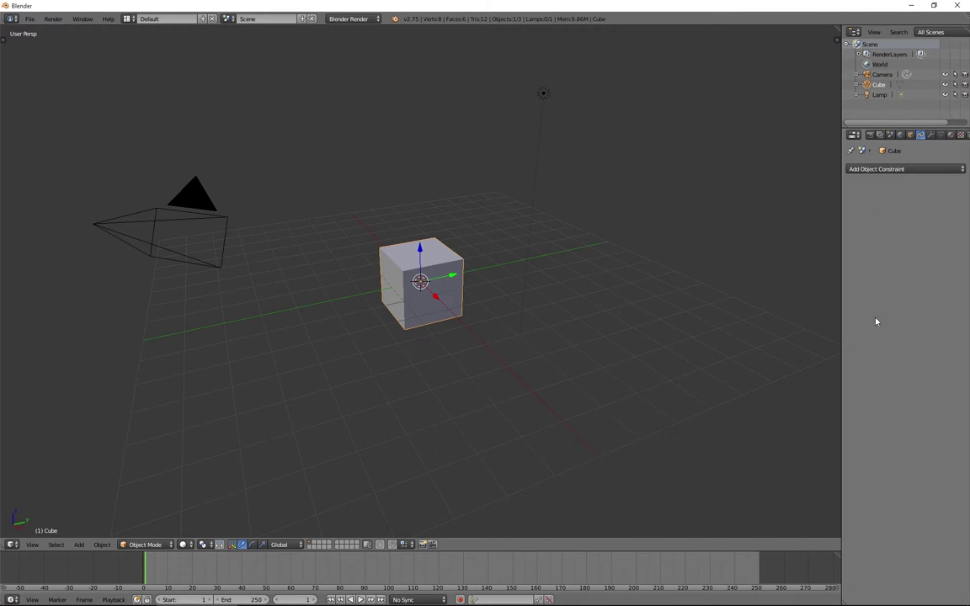
Step: View the Modifiers tab's add-modifier list, then the cube's mesh data settings
click(931, 135)
click(902, 169)
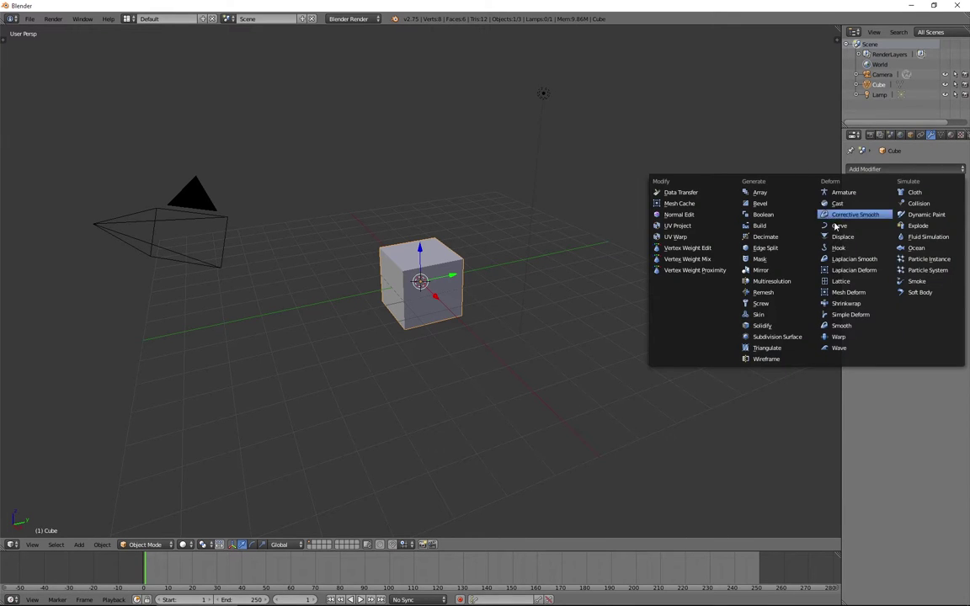
click(942, 136)
Step: Widen the properties area, view the Material, Texture, Particle and Physics tabs, then return to Render
drag(842, 150, 809, 152)
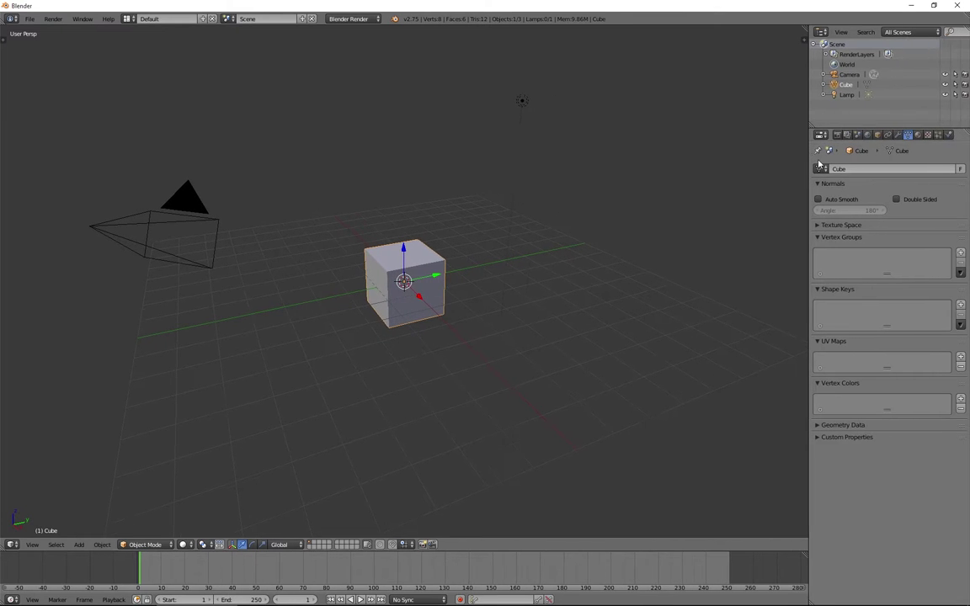
click(919, 135)
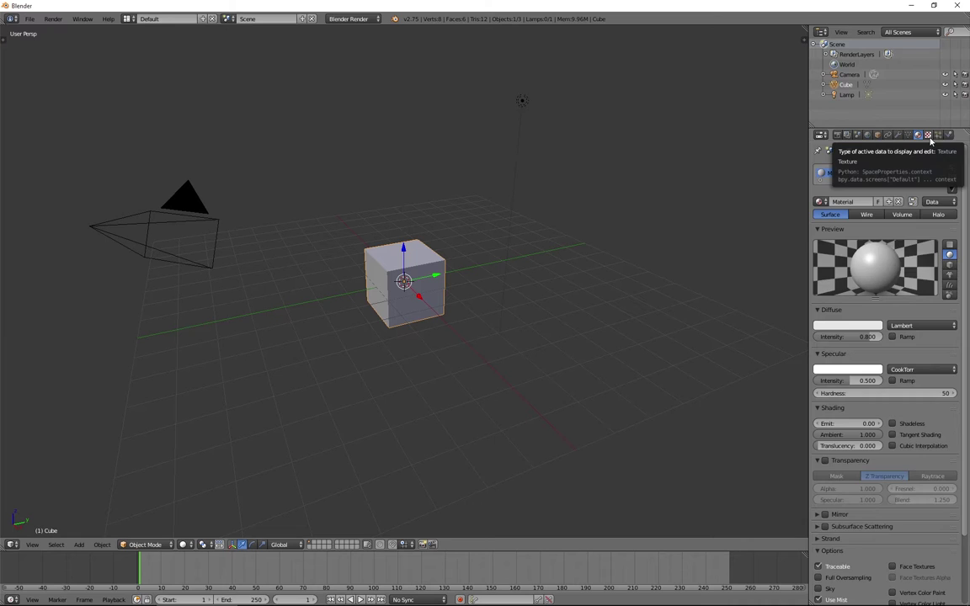
click(928, 135)
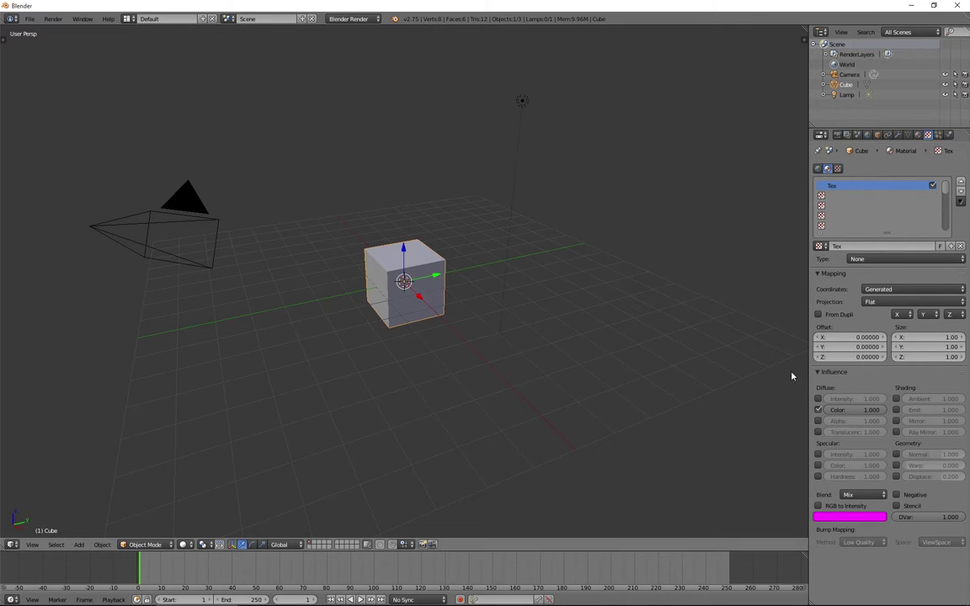
click(939, 135)
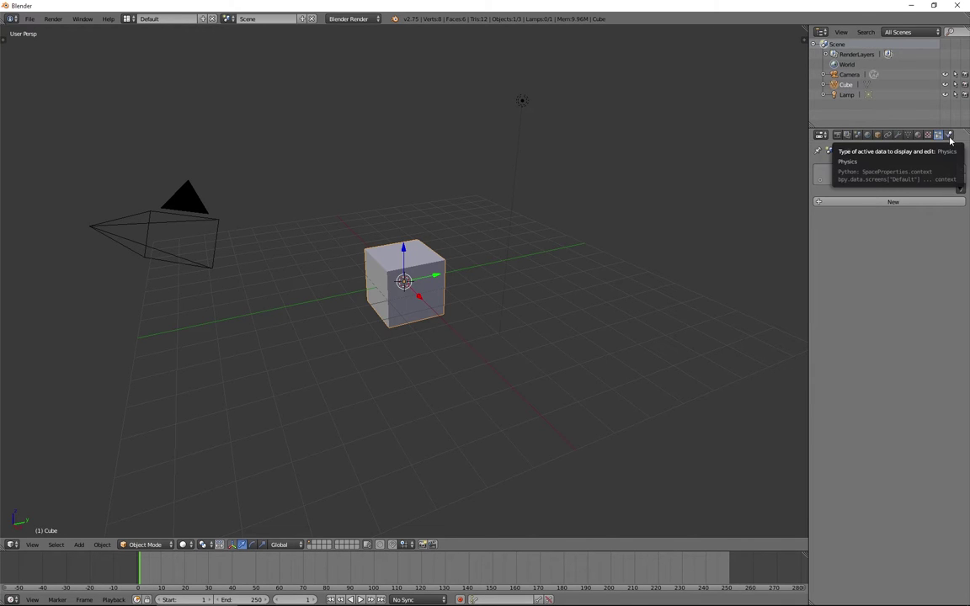
click(950, 135)
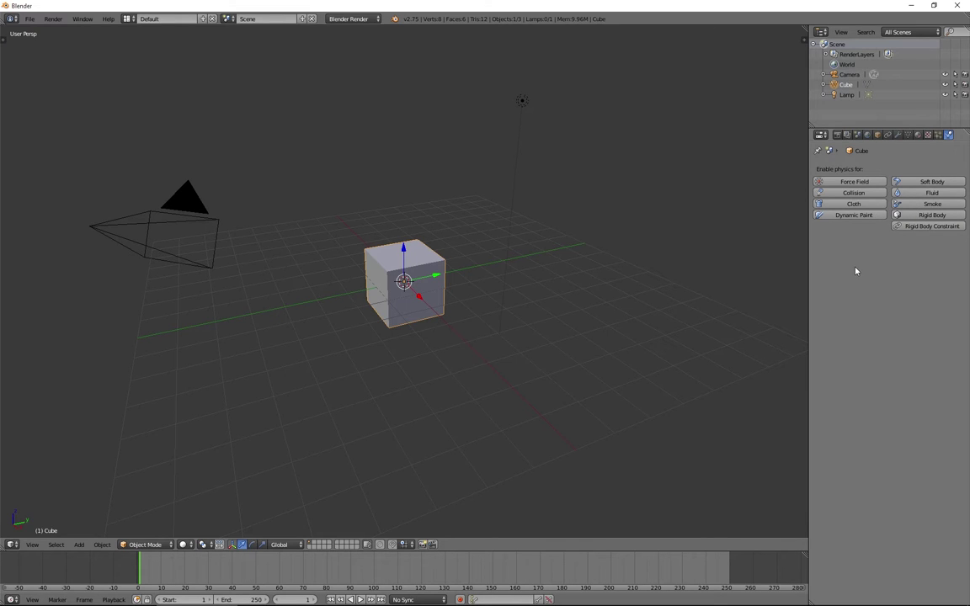
click(837, 135)
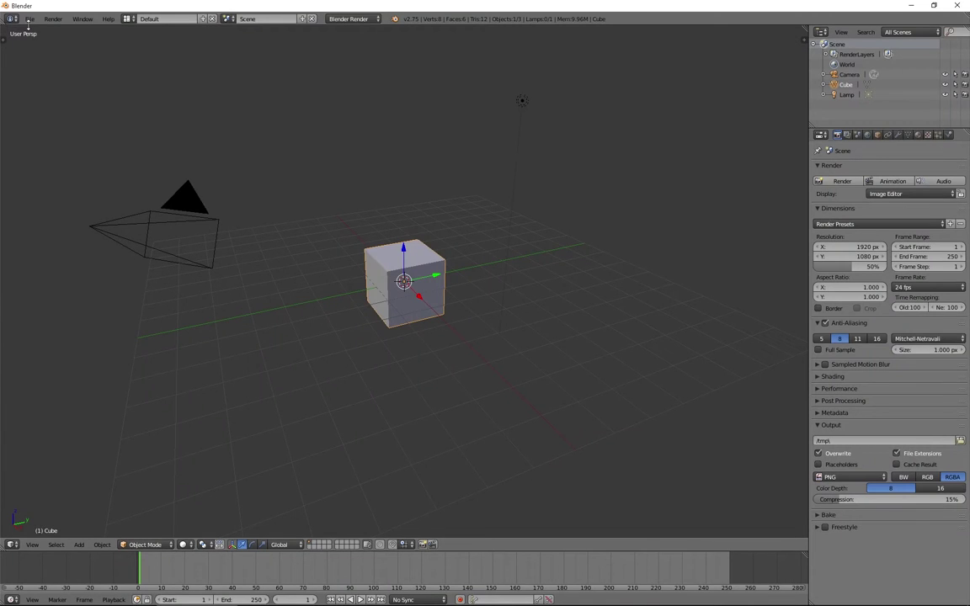
Step: Open File > User Preferences on the Interface tab and move its window down and right
click(30, 19)
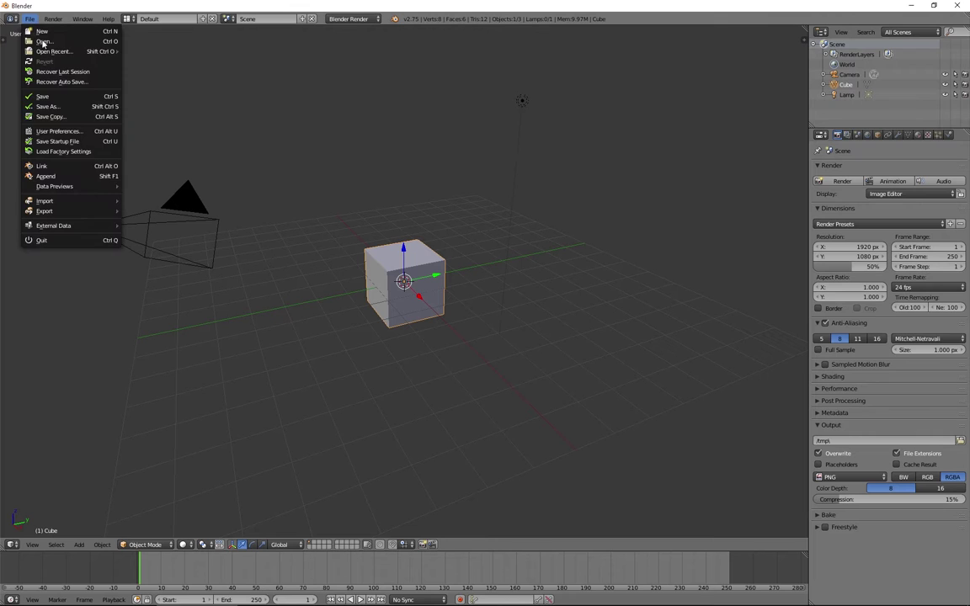
click(67, 132)
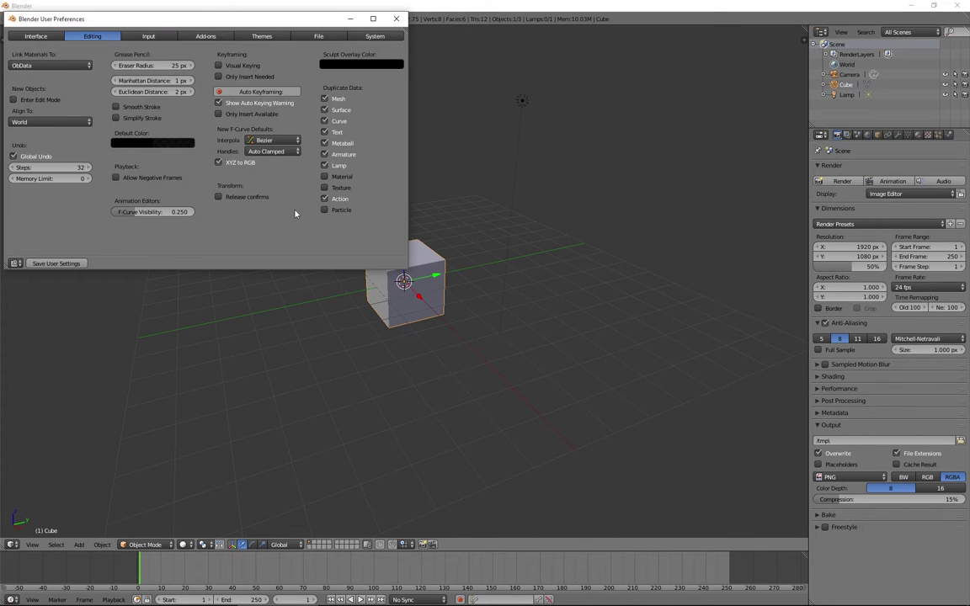
click(30, 37)
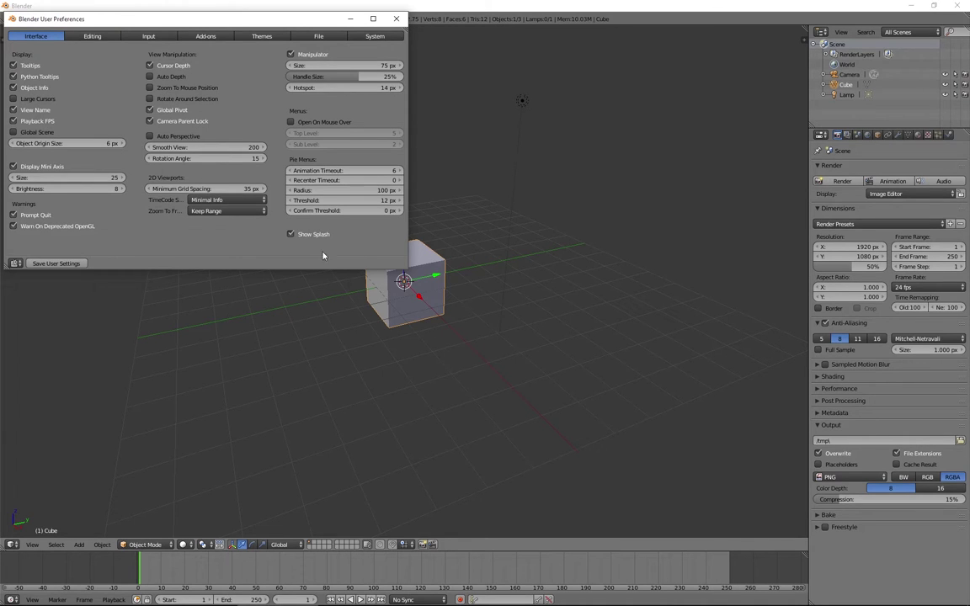
drag(129, 24, 201, 84)
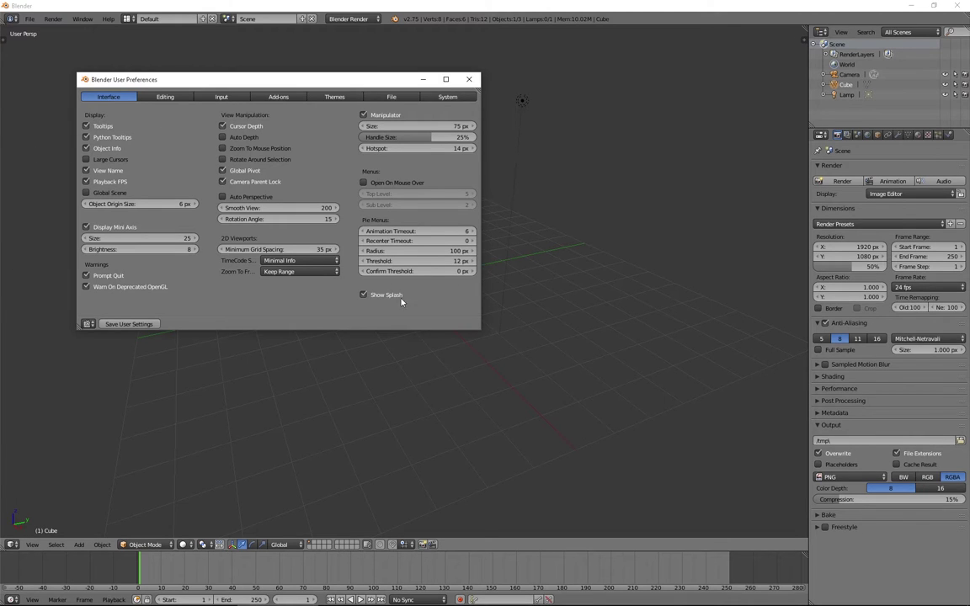
Step: Review Editing, Input, Add-ons and Themes, then uncheck Python Tooltips under Interface
click(166, 97)
click(221, 97)
click(278, 97)
click(330, 97)
click(109, 96)
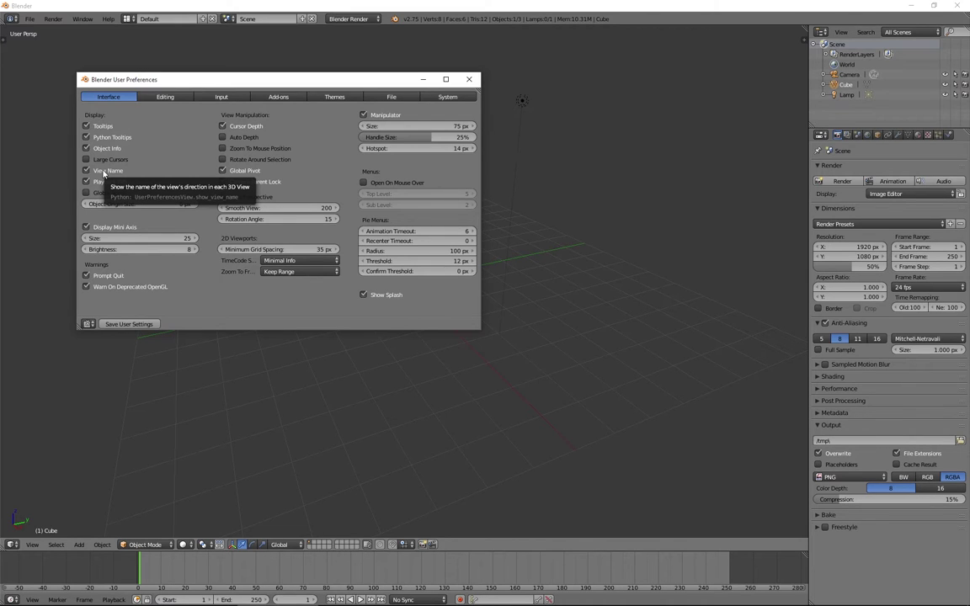
click(107, 138)
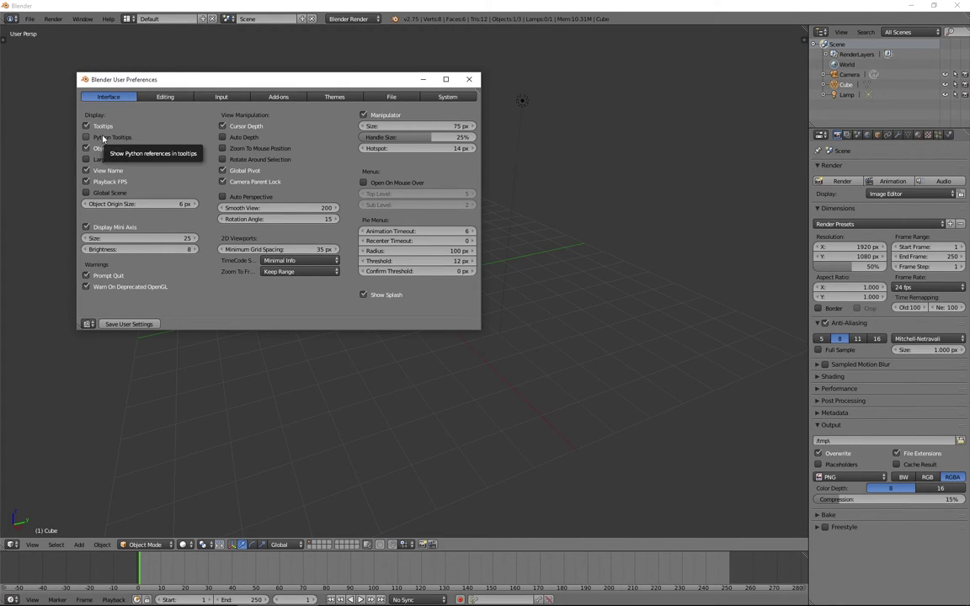
drag(160, 79, 109, 47)
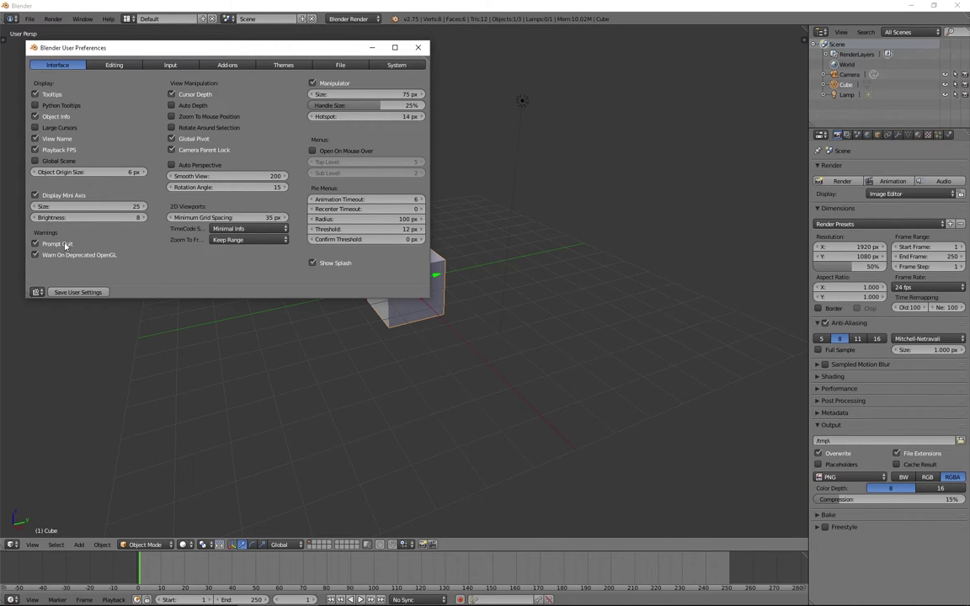
Step: Enable Zoom To Mouse Position and test it by zooming and orbiting around the cube
click(179, 119)
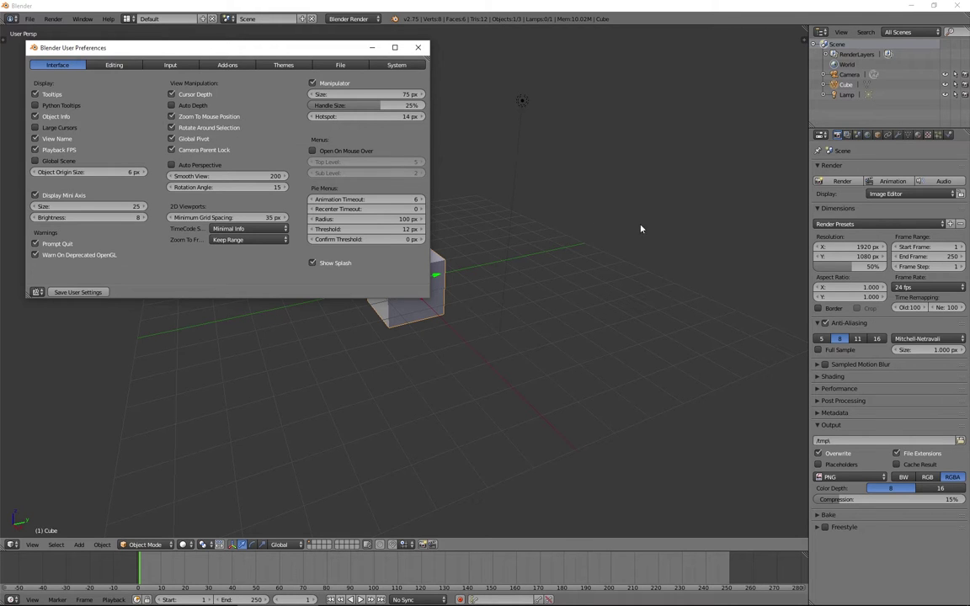
scroll(707, 163, down, 2)
scroll(712, 163, up, 4)
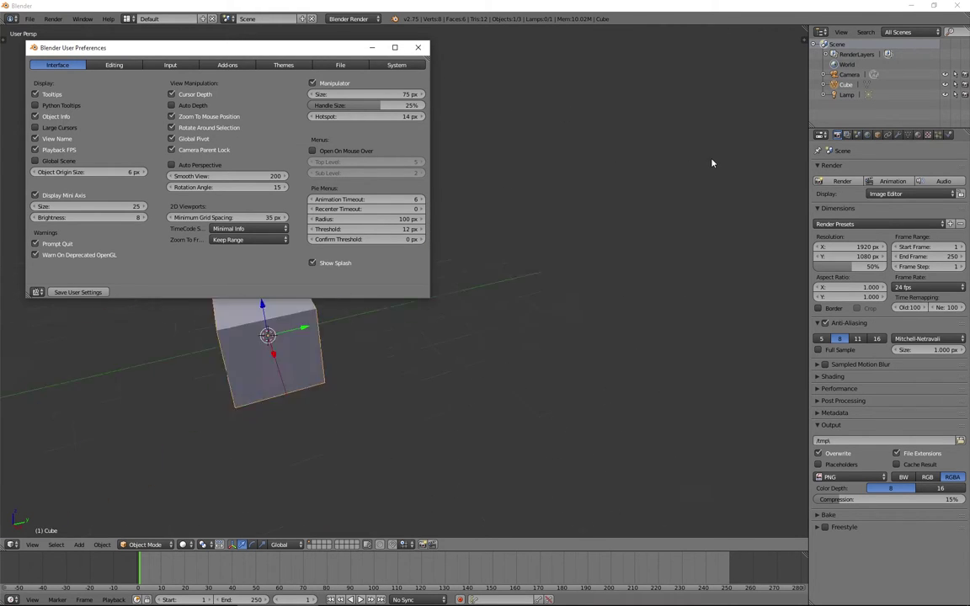
scroll(712, 164, down, 6)
scroll(712, 164, up, 4)
middle_drag(712, 163, 580, 218)
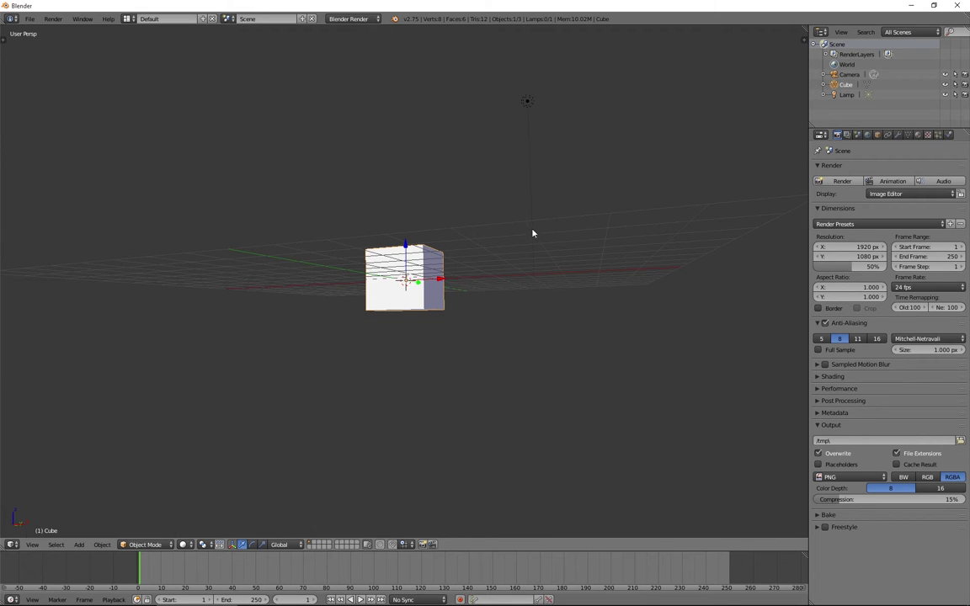
alt+drag(519, 230, 388, 276)
scroll(388, 276, down, 3)
scroll(387, 277, up, 5)
scroll(125, 158, down, 5)
scroll(118, 135, up, 5)
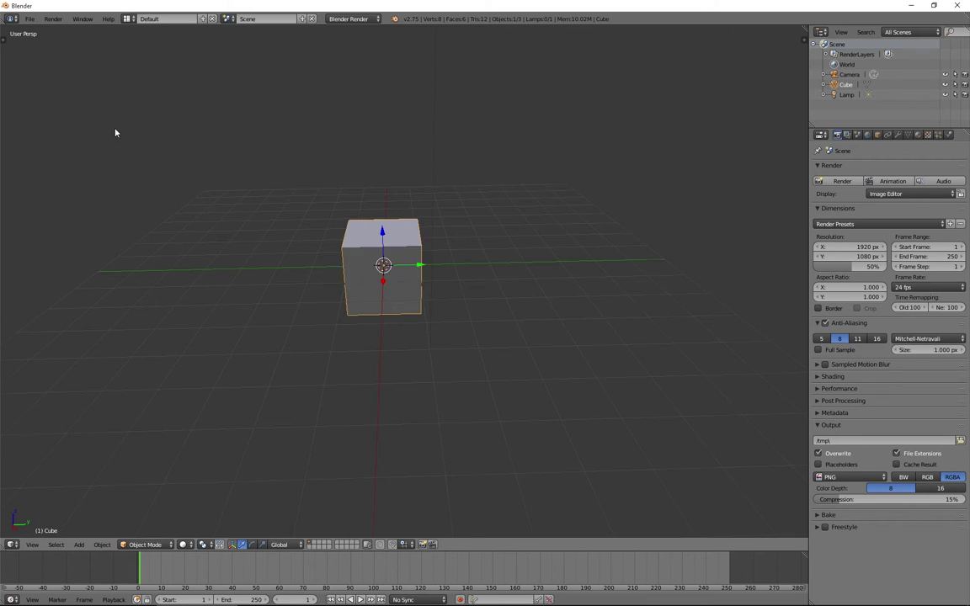
scroll(158, 156, down, 5)
scroll(296, 229, up, 1)
scroll(297, 229, up, 1)
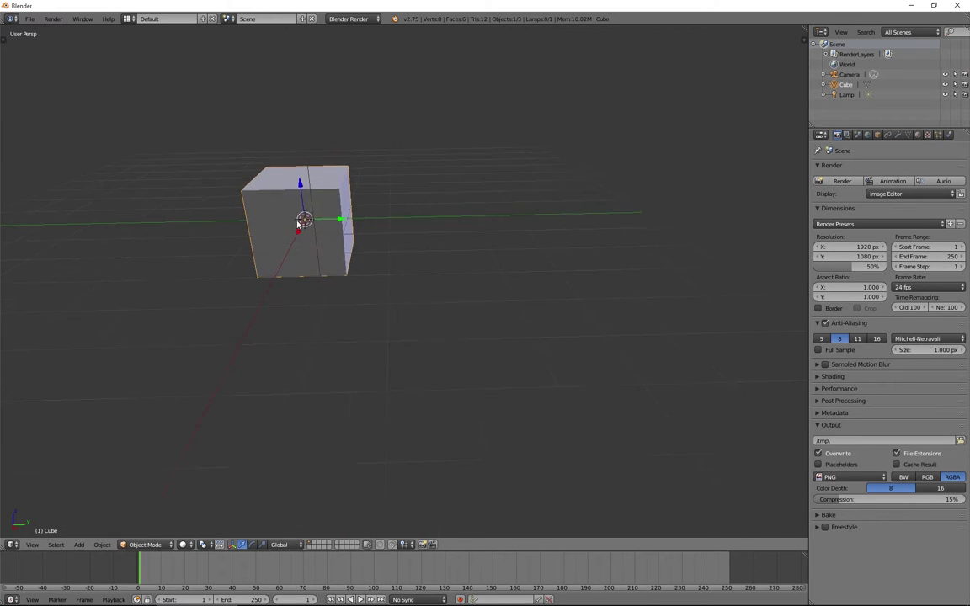
scroll(299, 224, down, 4)
scroll(334, 244, up, 1)
scroll(192, 262, up, 5)
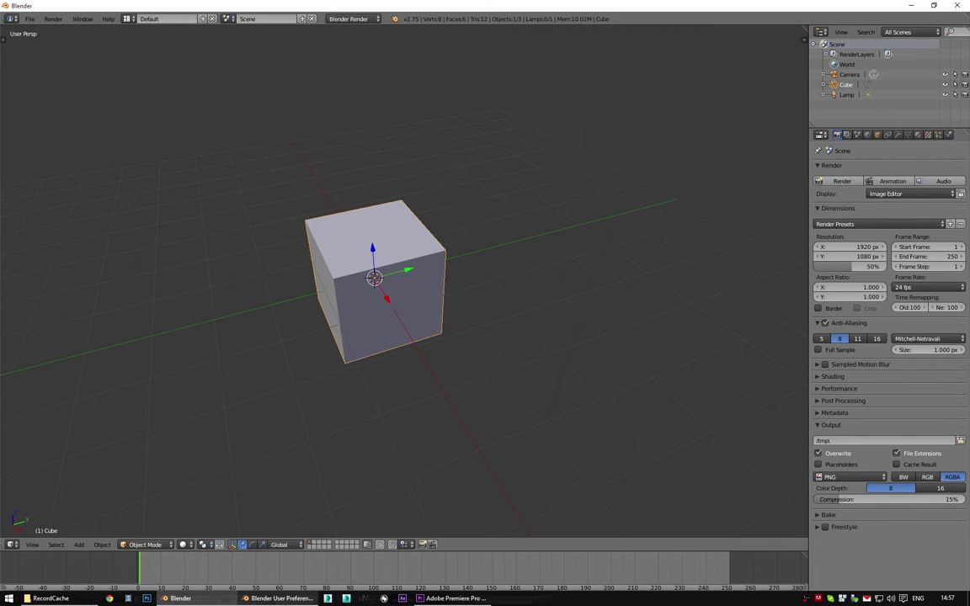
Step: Orbit the view again, then select the lamp and orbit around it
click(282, 599)
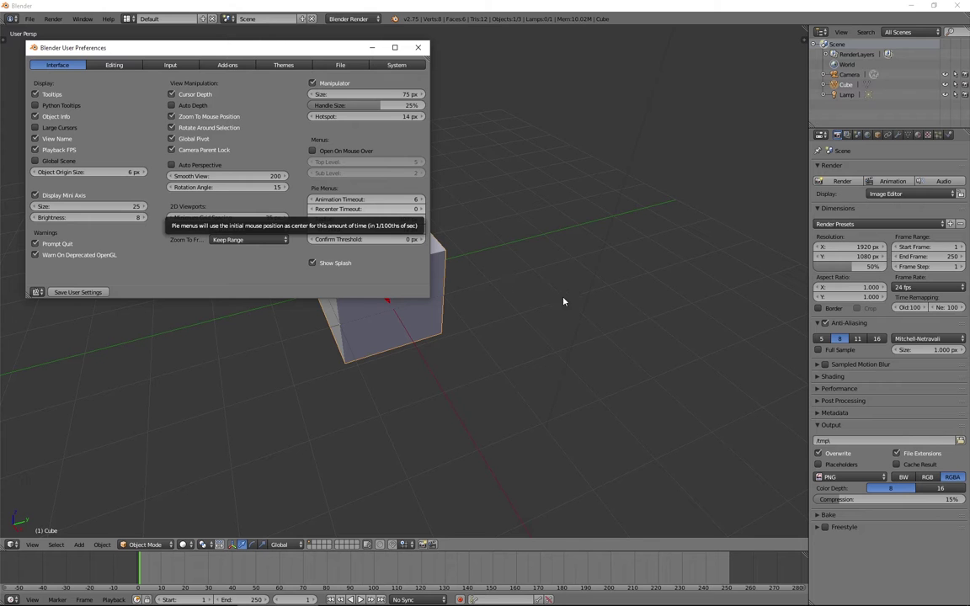
middle_drag(627, 289, 522, 202)
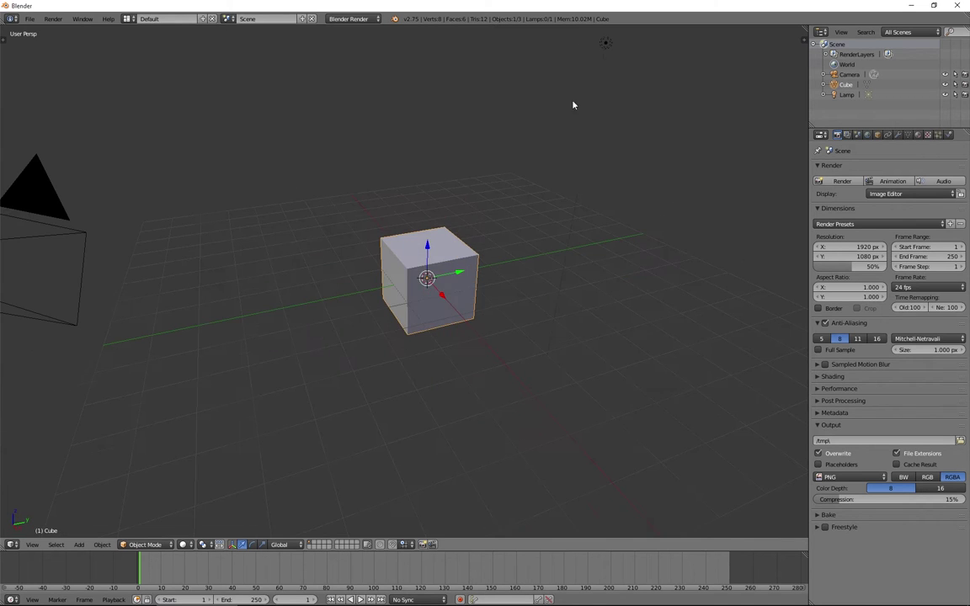
right_click(606, 44)
middle_drag(646, 272, 626, 288)
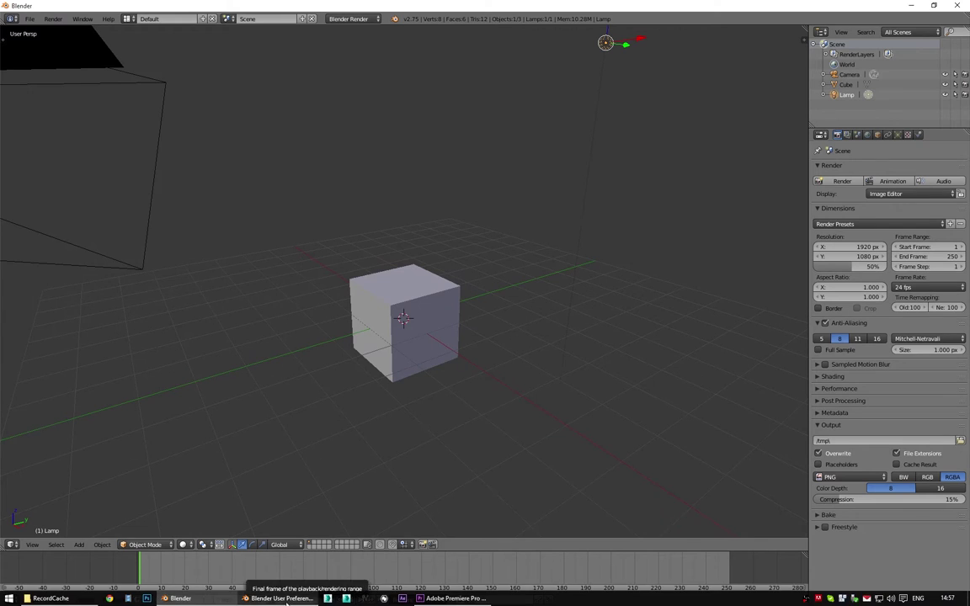
Step: Raise the User Preferences window and switch to its Editing tab
click(269, 597)
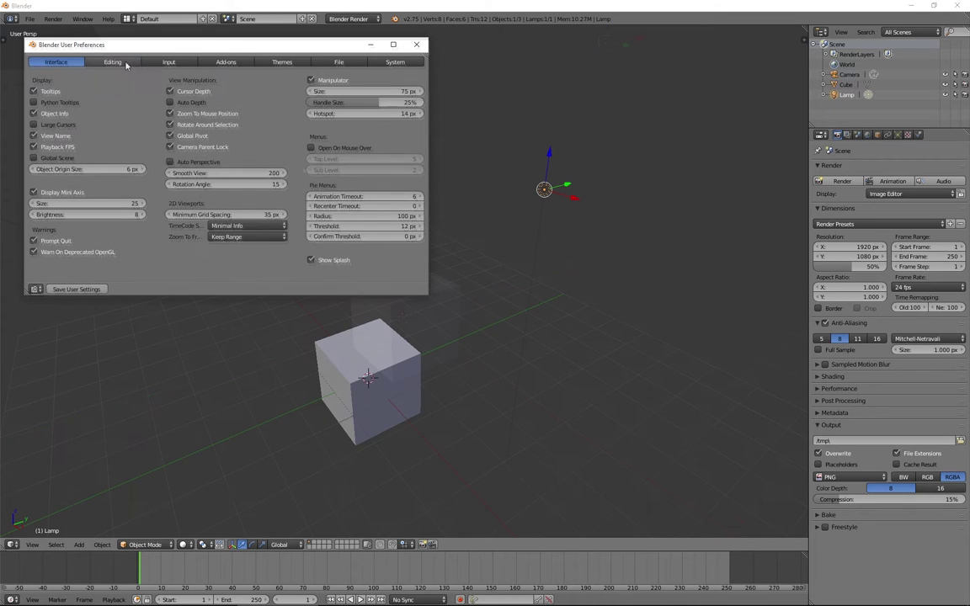
click(124, 63)
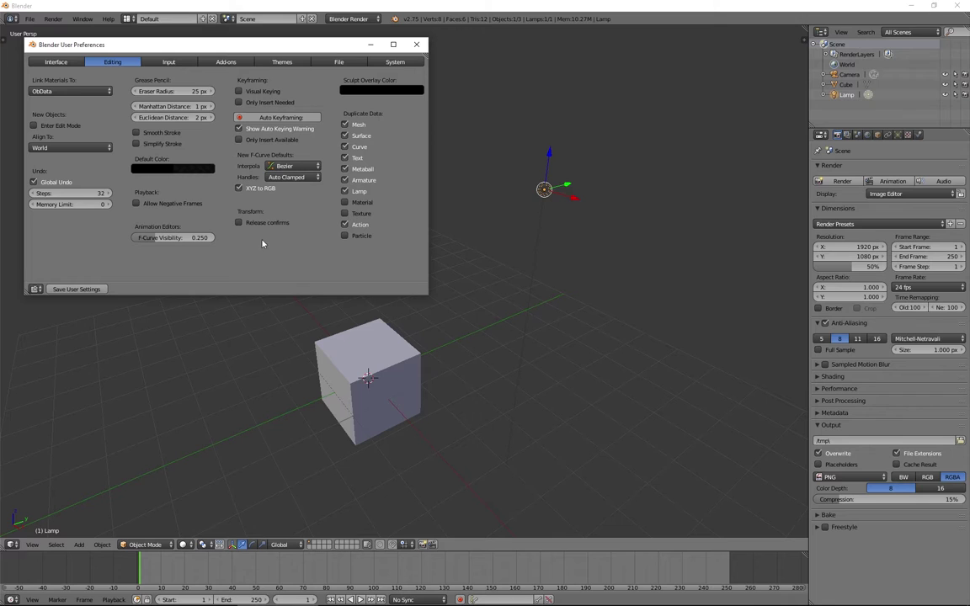
Step: Enable Allow Negative Frames and scrub the timeline playhead below frame 0
click(161, 204)
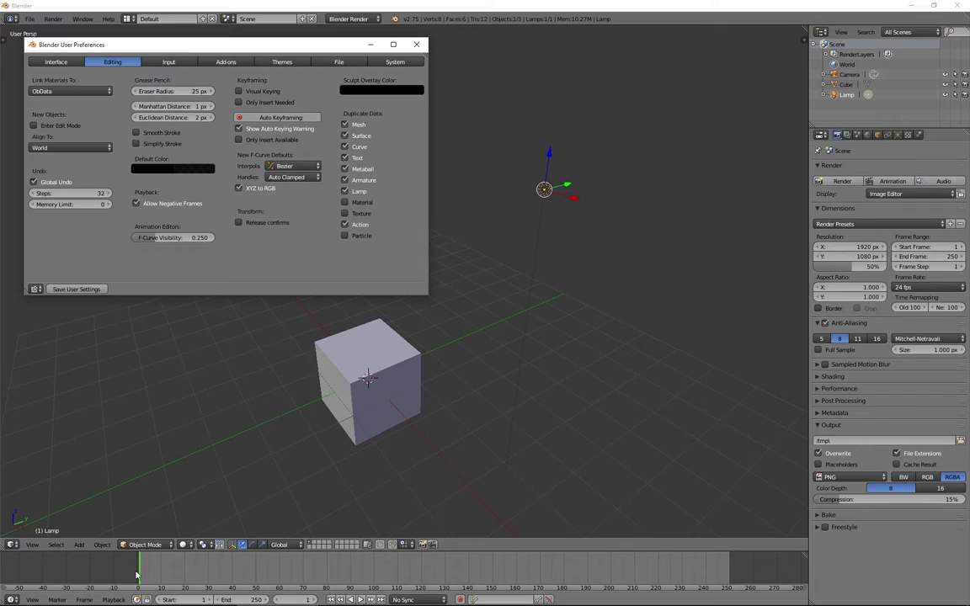
mouse_move(140, 577)
mouse_down()
mouse_move(75, 581)
mouse_move(140, 583)
mouse_up()
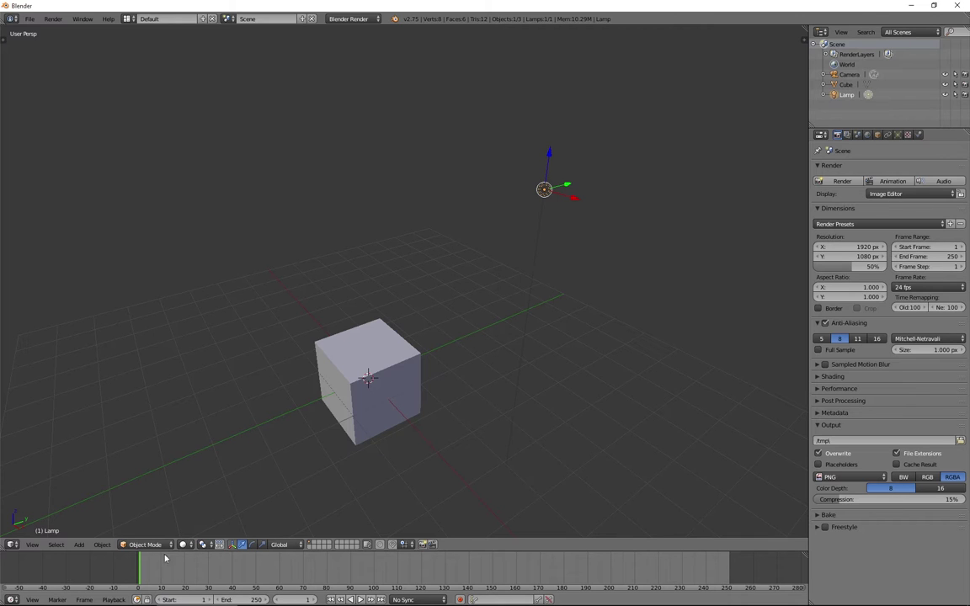
Step: Raise the User Preferences window again using its taskbar button
mouse_move(169, 603)
click(282, 599)
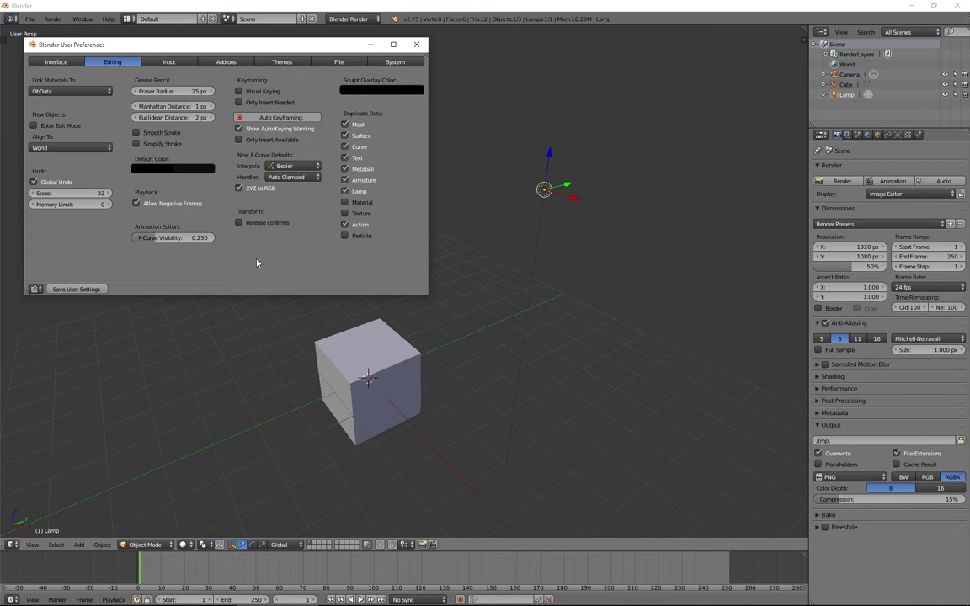
Step: Change the default interpolation for new F-curves from Bezier to Linear
click(311, 167)
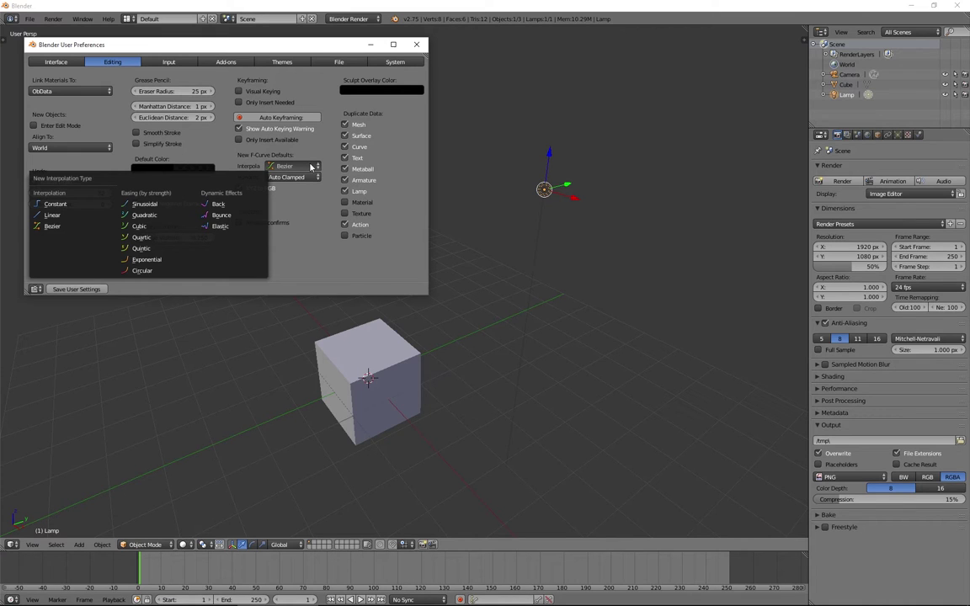
click(64, 227)
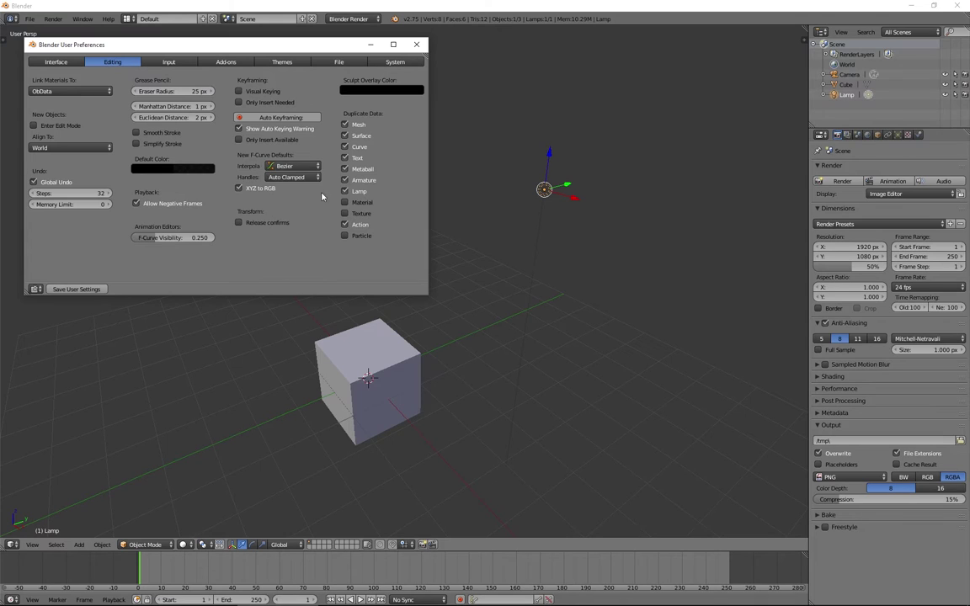
click(304, 167)
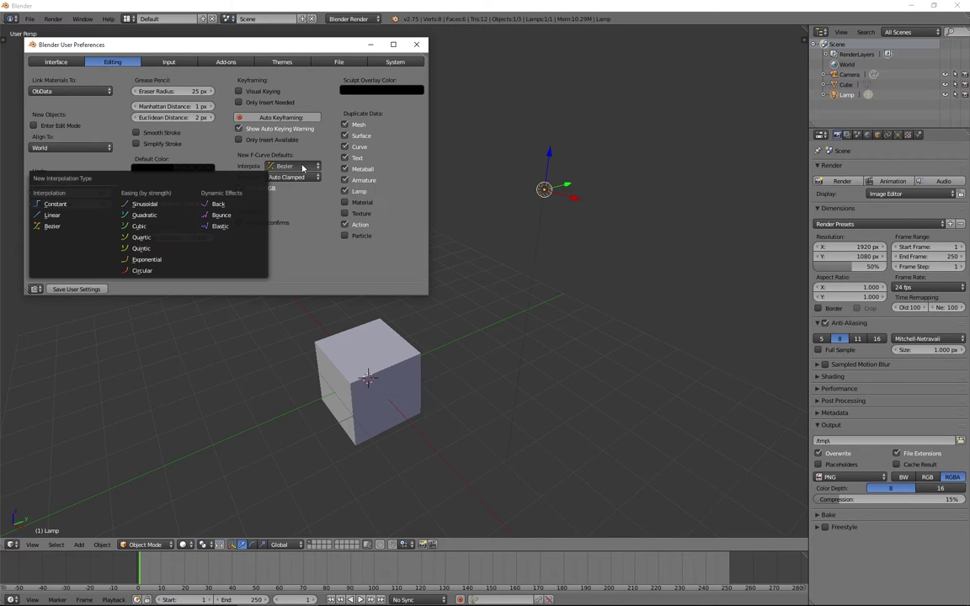
click(59, 198)
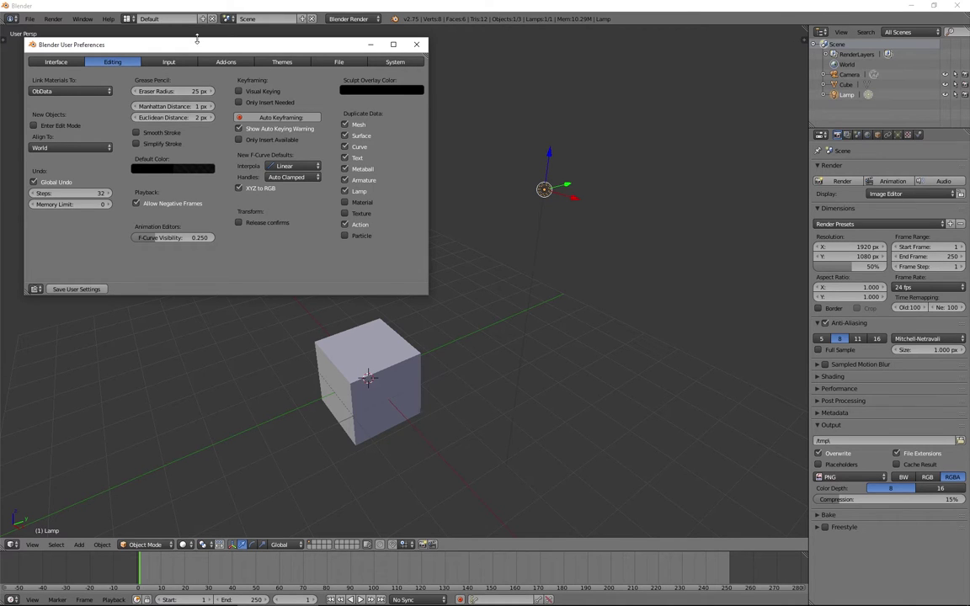
Step: Show the Input preferences, enlarge then minimize that window, and orbit to select the cube
click(167, 64)
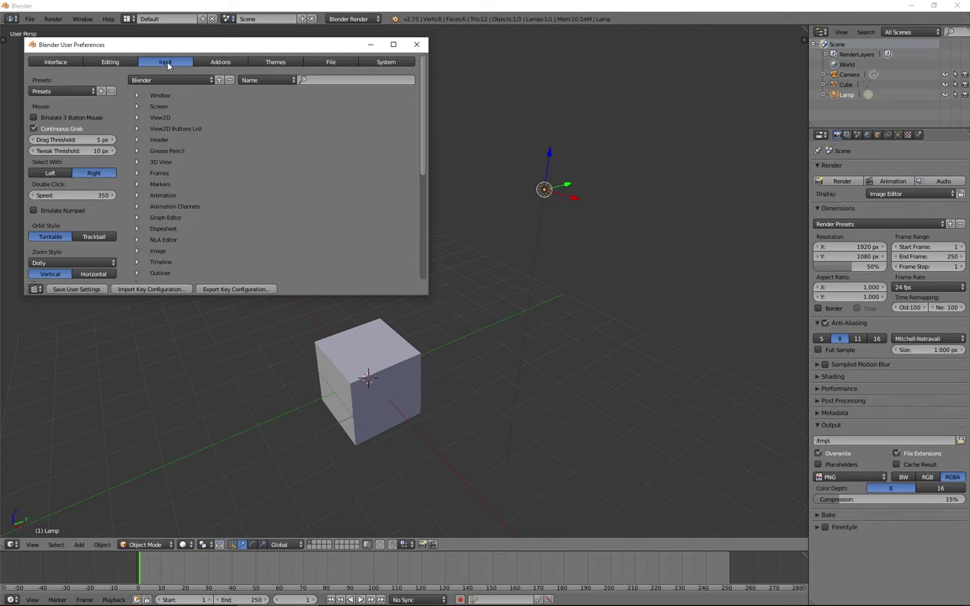
drag(428, 294, 664, 501)
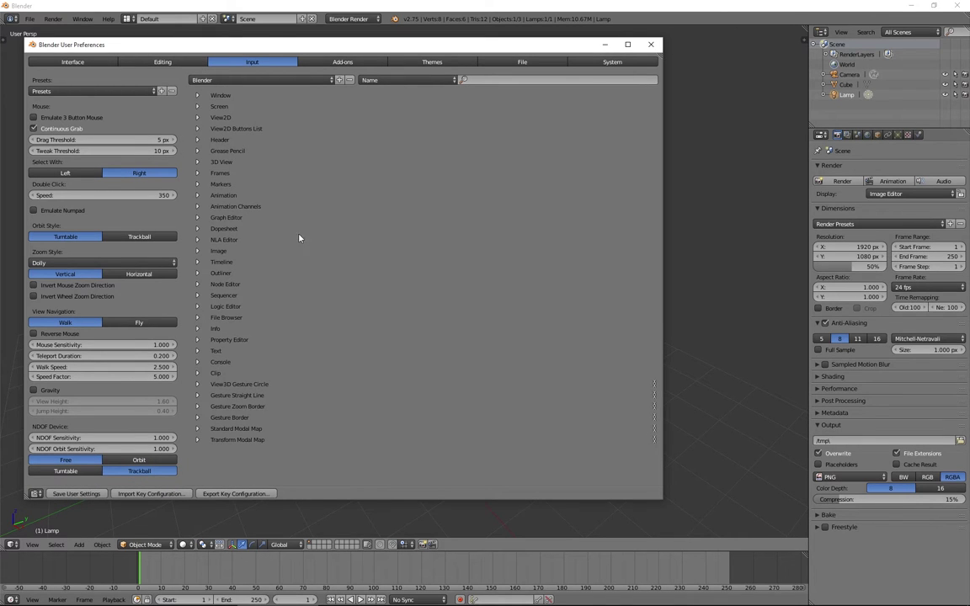
click(605, 45)
middle_drag(397, 254, 531, 294)
right_click(440, 314)
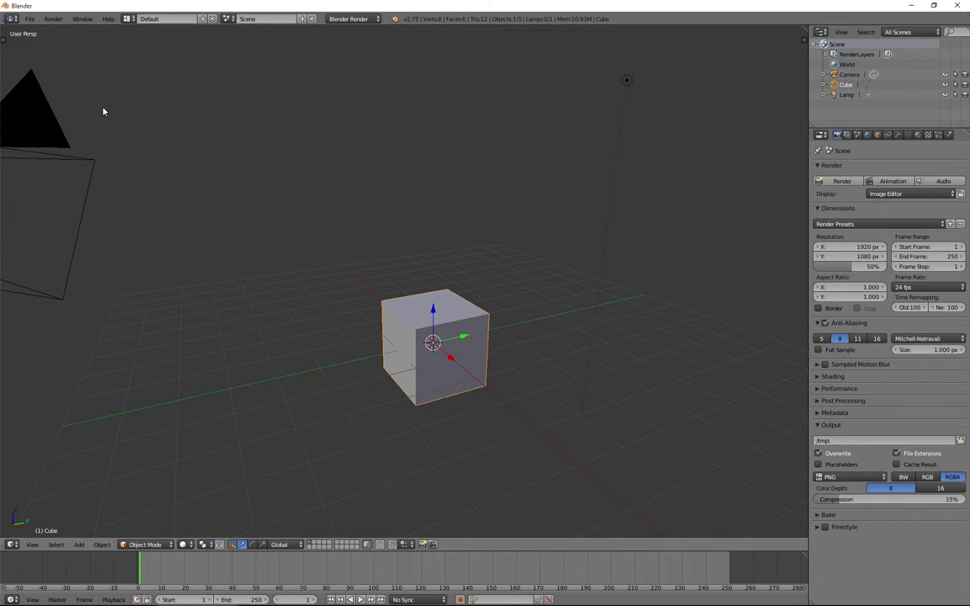
Step: Select the camera and then the cube, and place the 3D cursor at three spots
right_click(34, 129)
right_click(474, 316)
click(435, 224)
click(706, 379)
click(122, 367)
Step: Orbit the view, select the lamp then the cube, and restore the preferences window
middle_drag(638, 387, 595, 434)
middle_drag(600, 438, 587, 281)
right_click(603, 124)
right_click(434, 337)
middle_drag(434, 337, 351, 372)
click(282, 599)
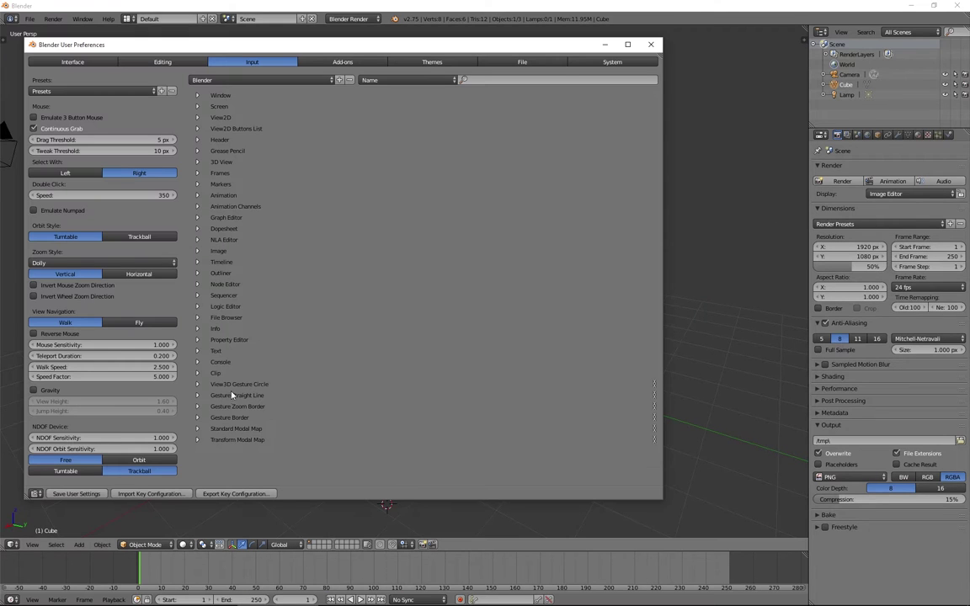
click(64, 173)
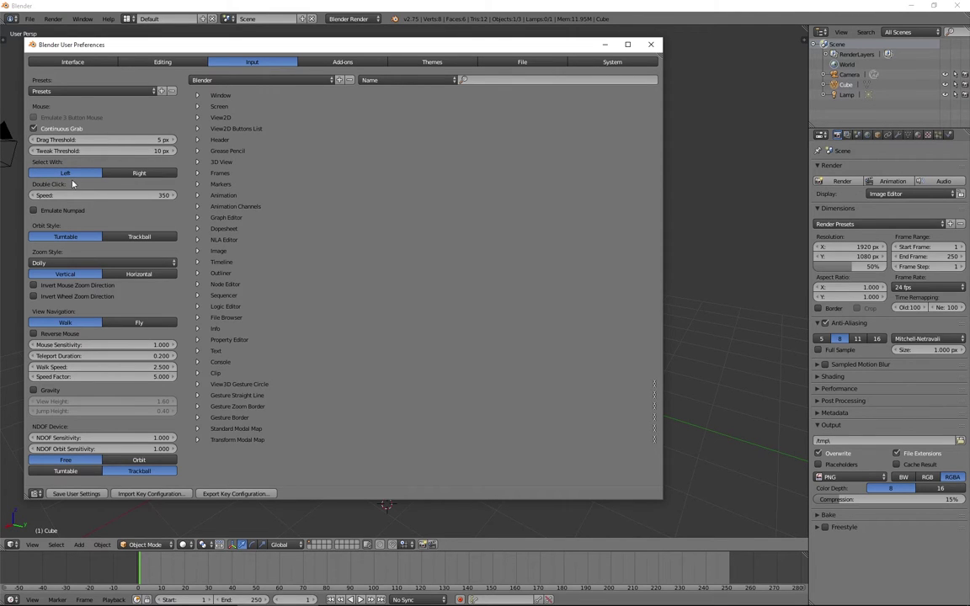
click(134, 173)
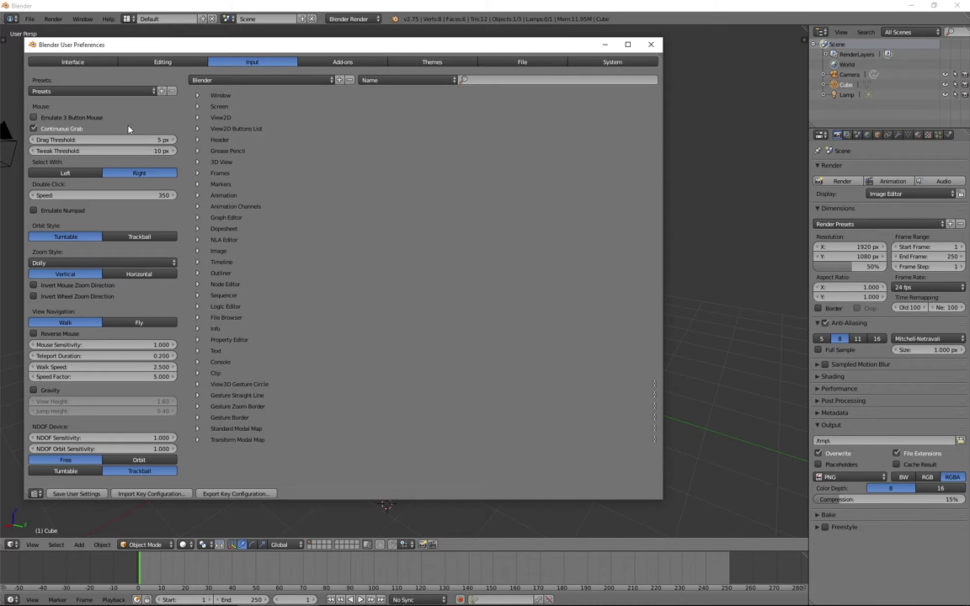
click(127, 90)
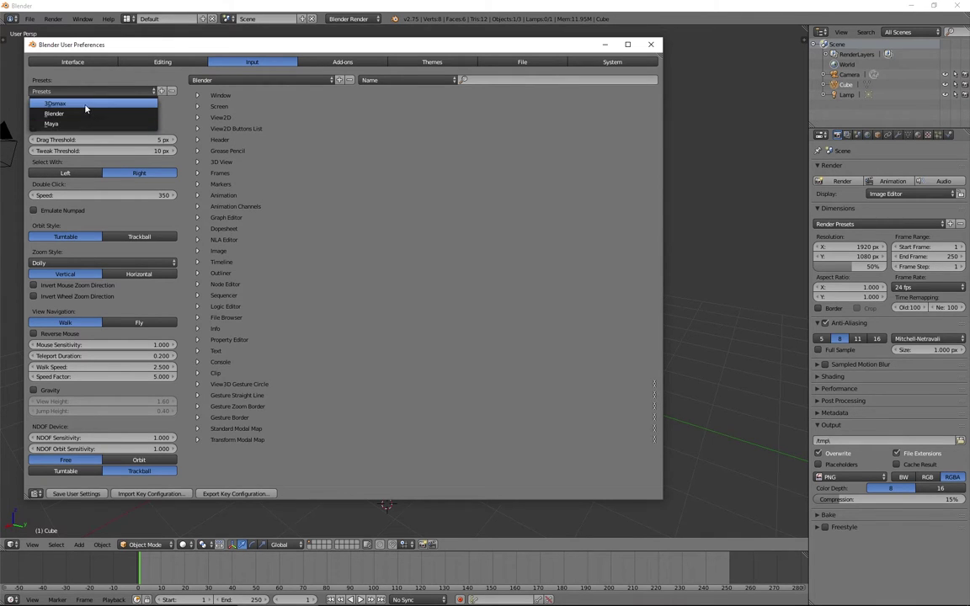
click(221, 80)
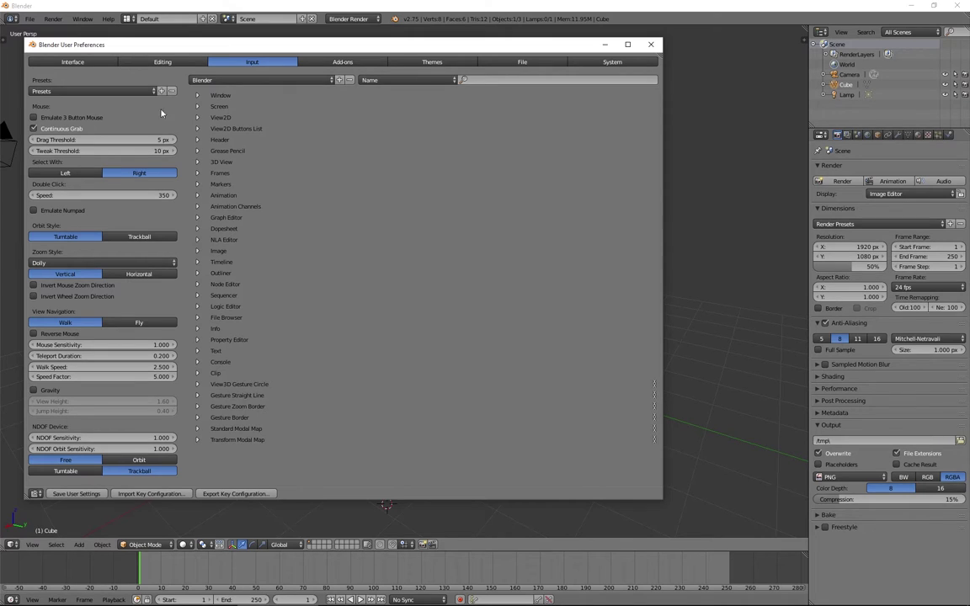
click(127, 91)
click(93, 90)
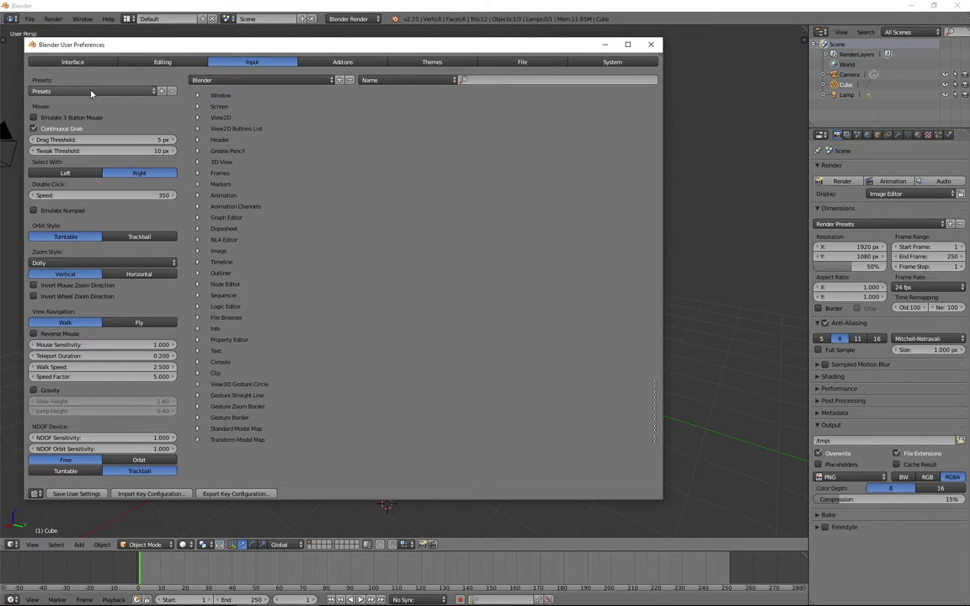
Step: Look through the input presets and keymap configuration lists without changing them
click(134, 91)
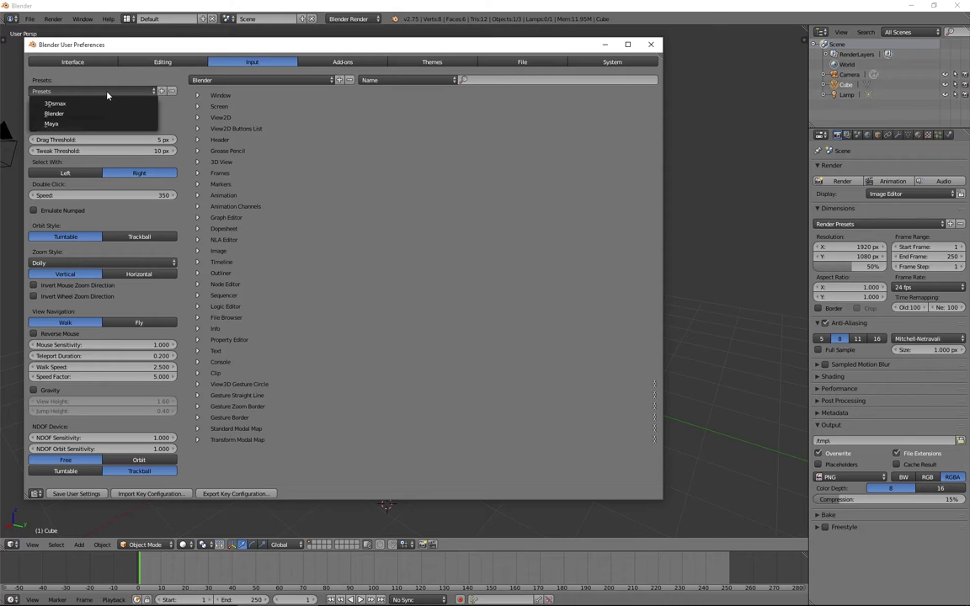
click(240, 81)
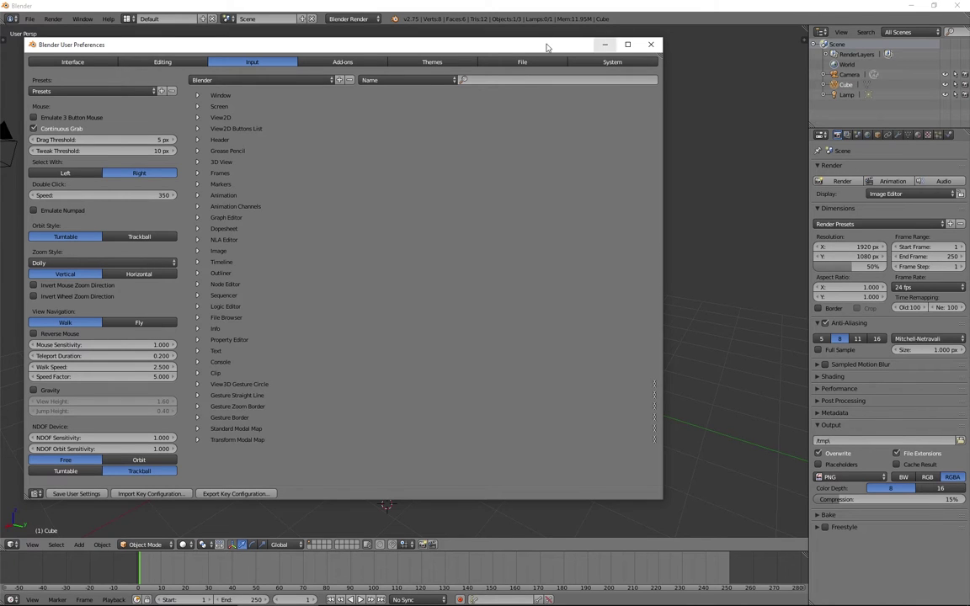
Step: Minimize the preferences and orbit the view around the cube several times
click(606, 45)
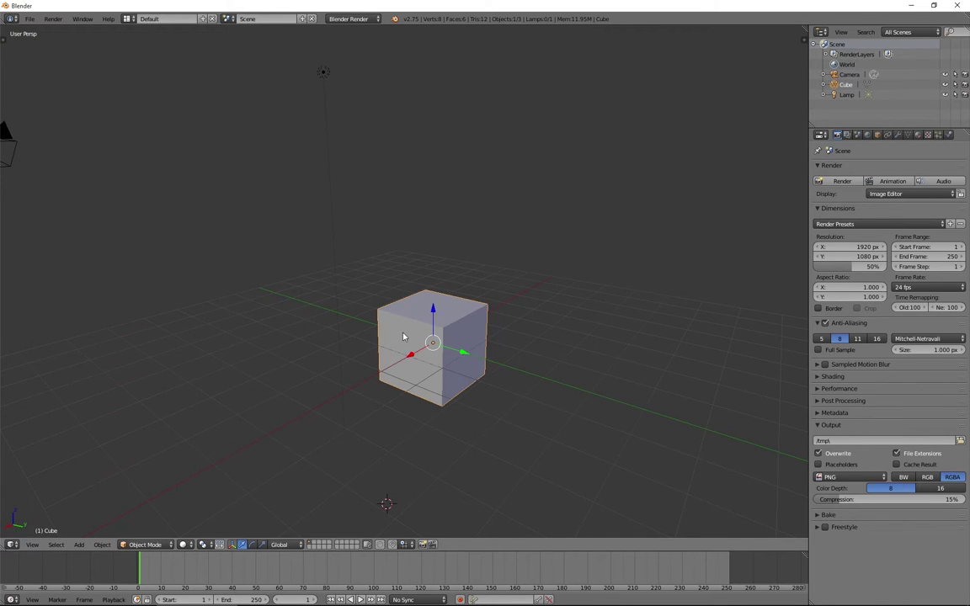
middle_drag(569, 377, 393, 336)
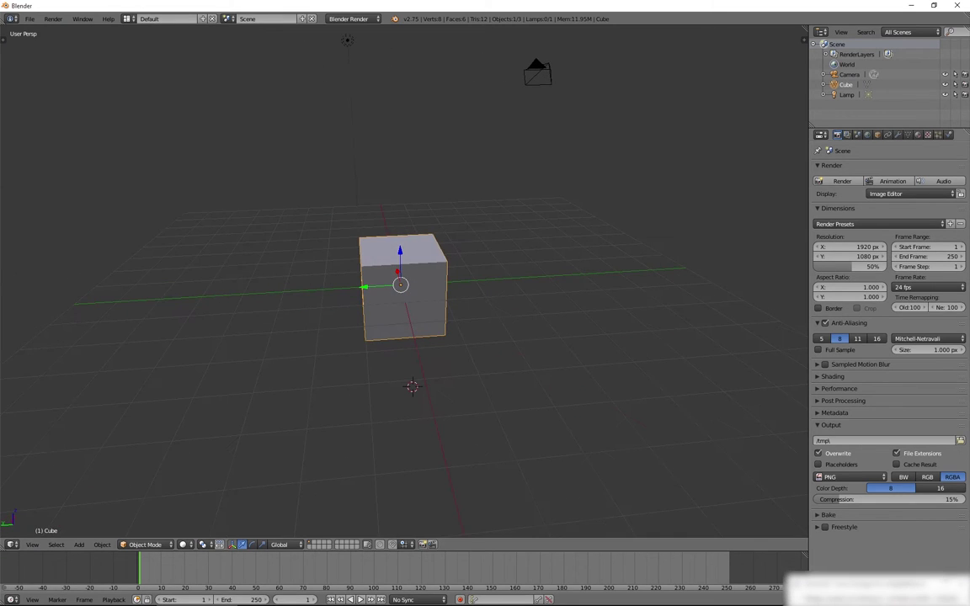
middle_drag(487, 340, 611, 322)
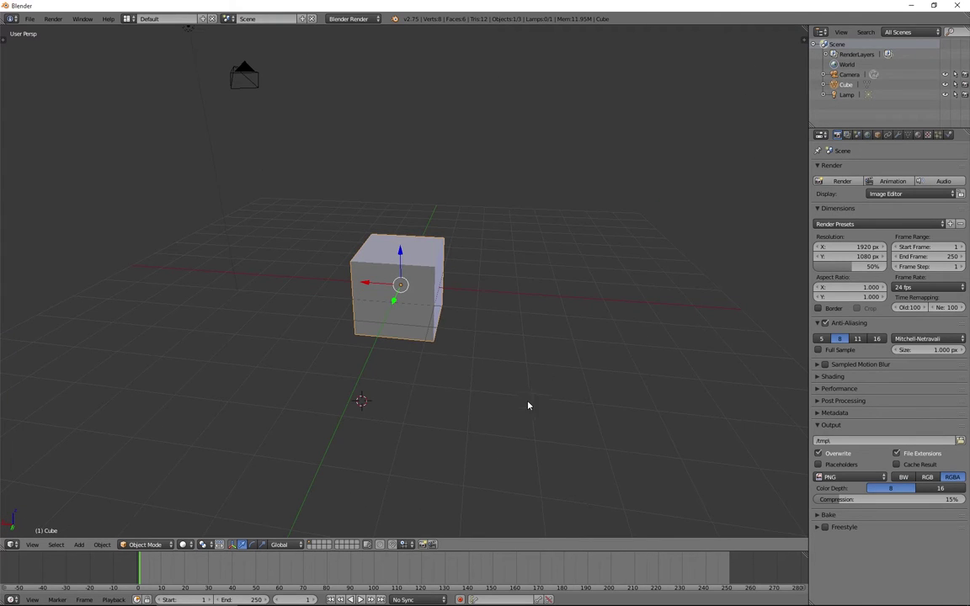
middle_drag(528, 405, 402, 492)
mouse_move(403, 603)
click(280, 599)
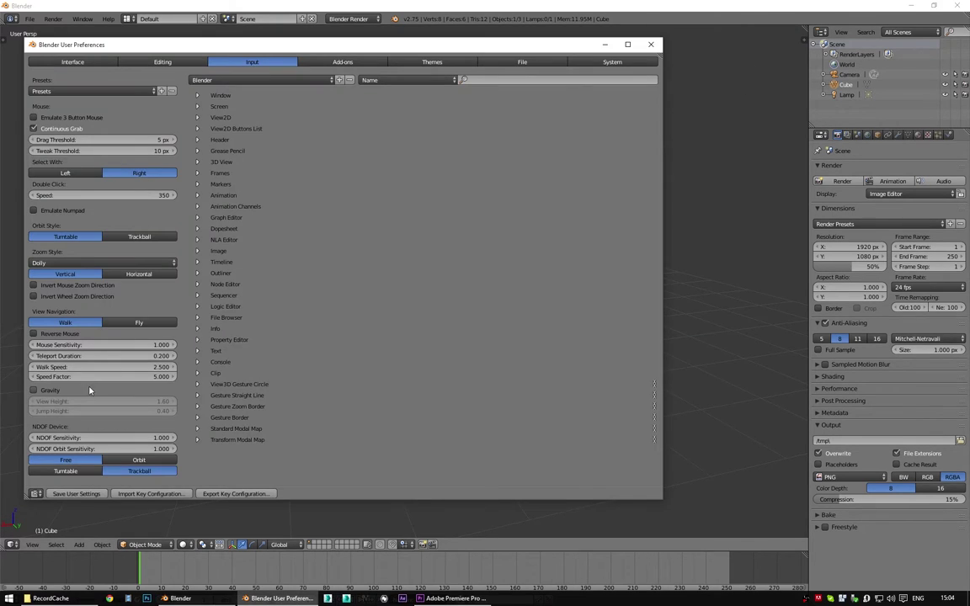
click(154, 239)
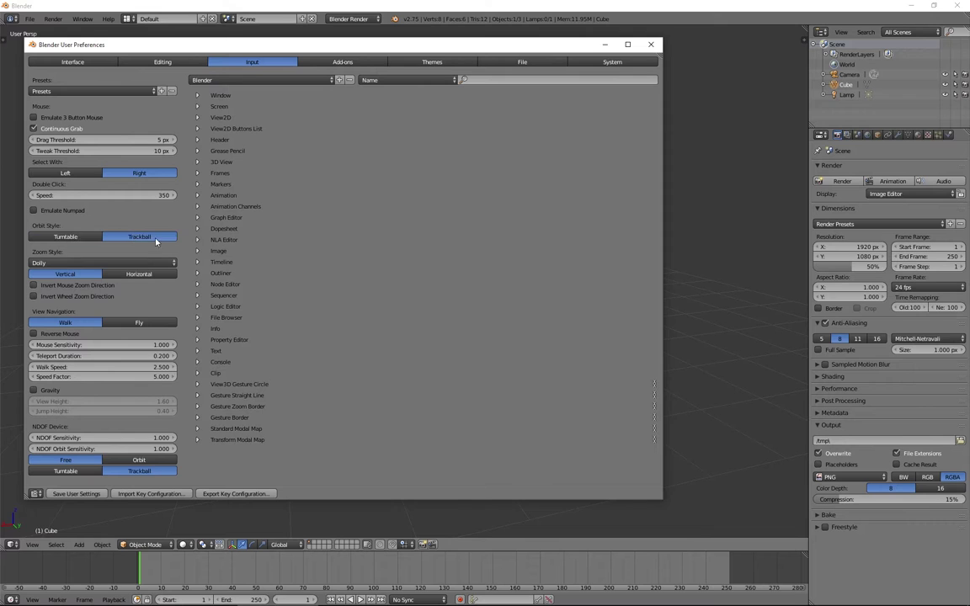
click(651, 43)
middle_drag(508, 318, 507, 284)
middle_drag(790, 43, 719, 293)
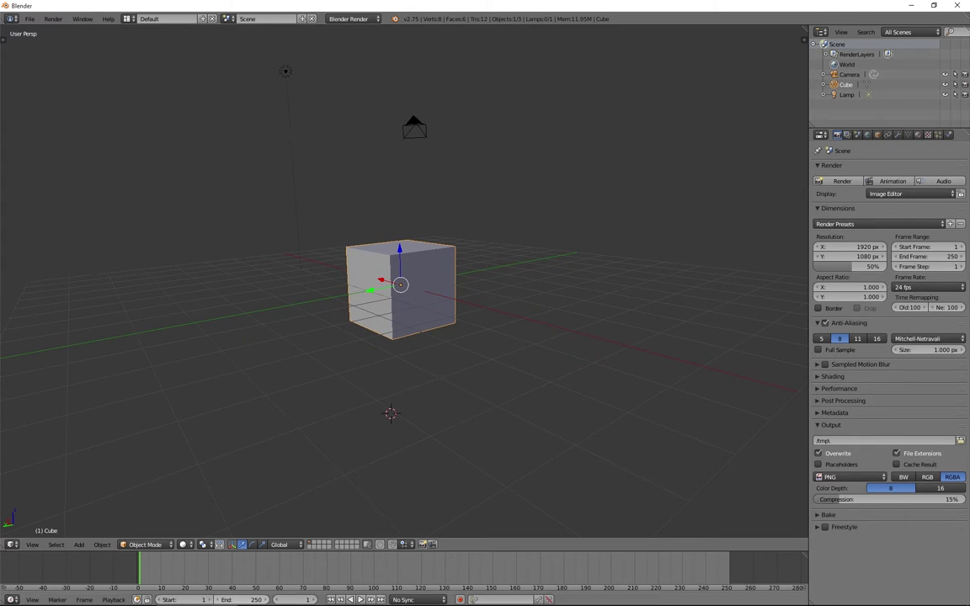
Step: Restore the User Preferences window and set Orbit Style to Turntable
click(286, 599)
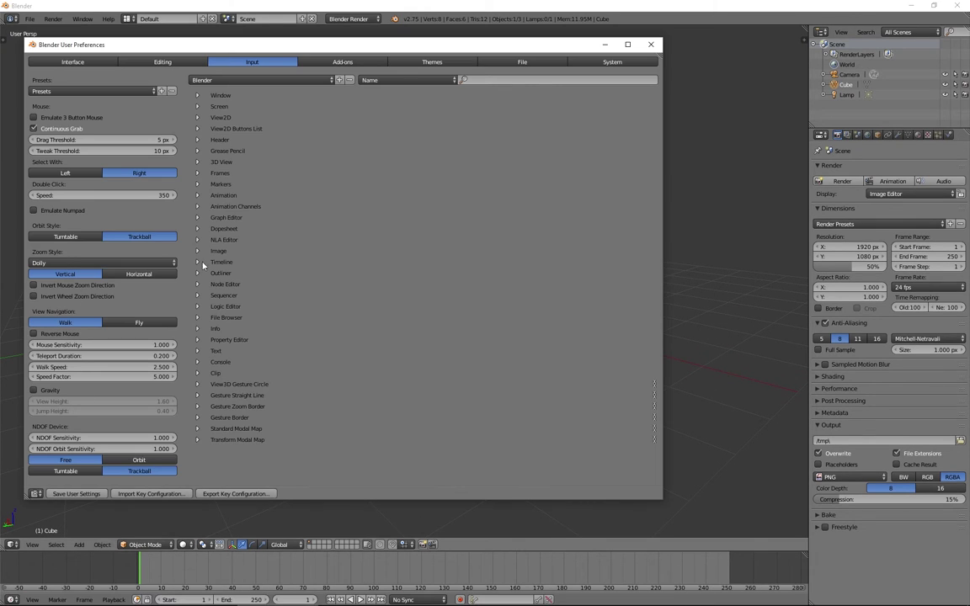
click(61, 236)
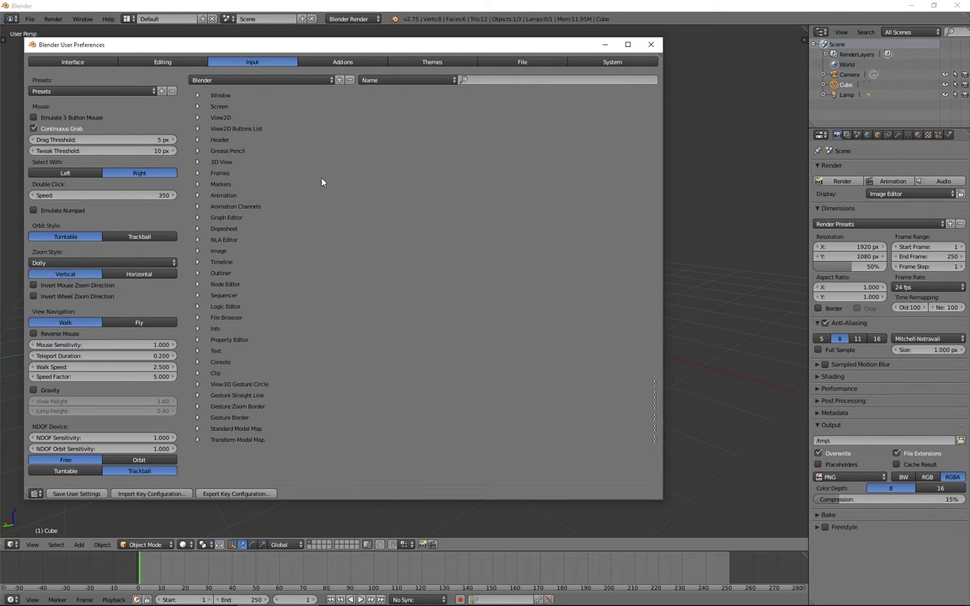
Step: Expand the 3D View > 3D View (Global) keymaps, then minimize preferences and orbit the cube
click(197, 163)
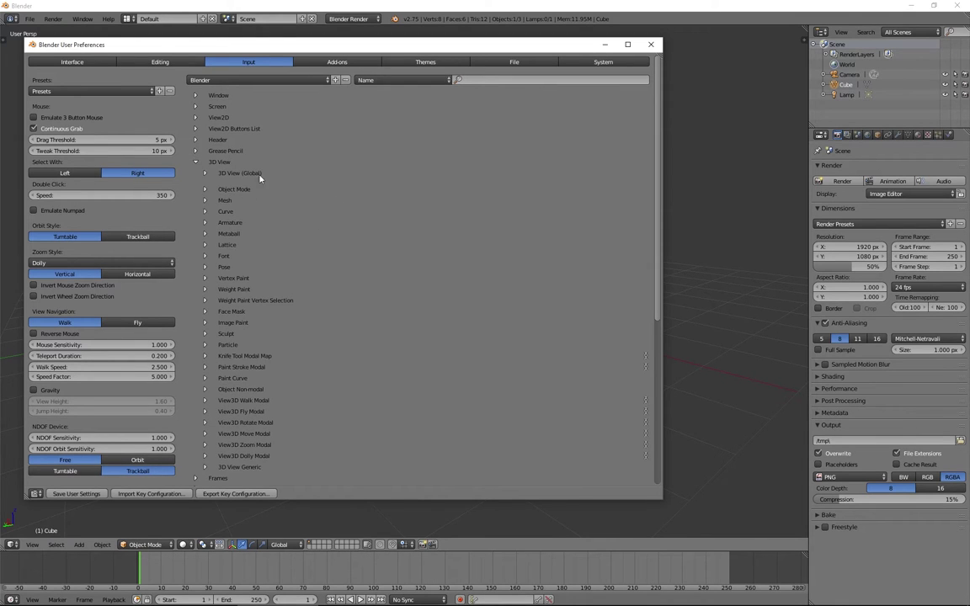
click(205, 173)
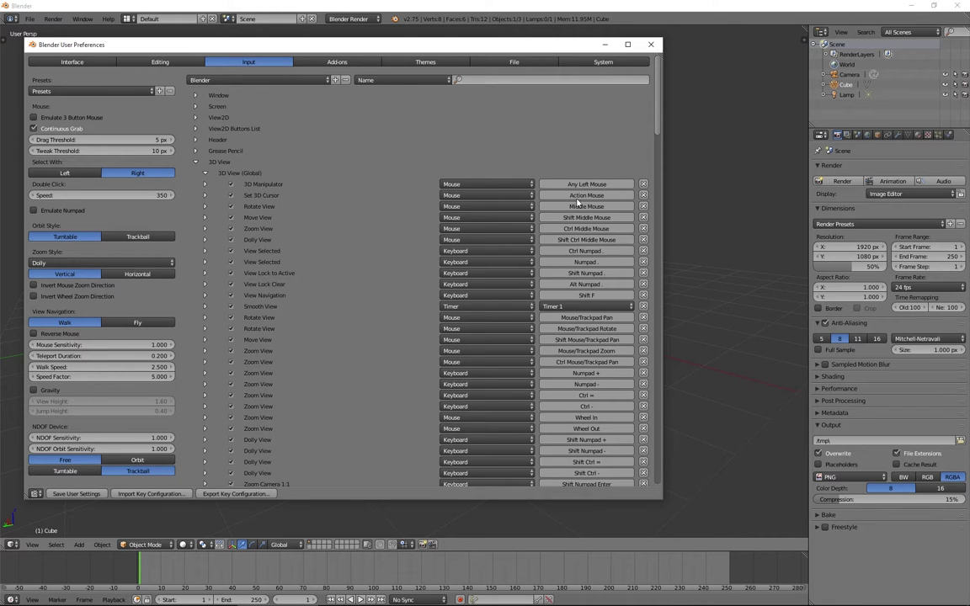
click(606, 46)
middle_drag(591, 354, 503, 358)
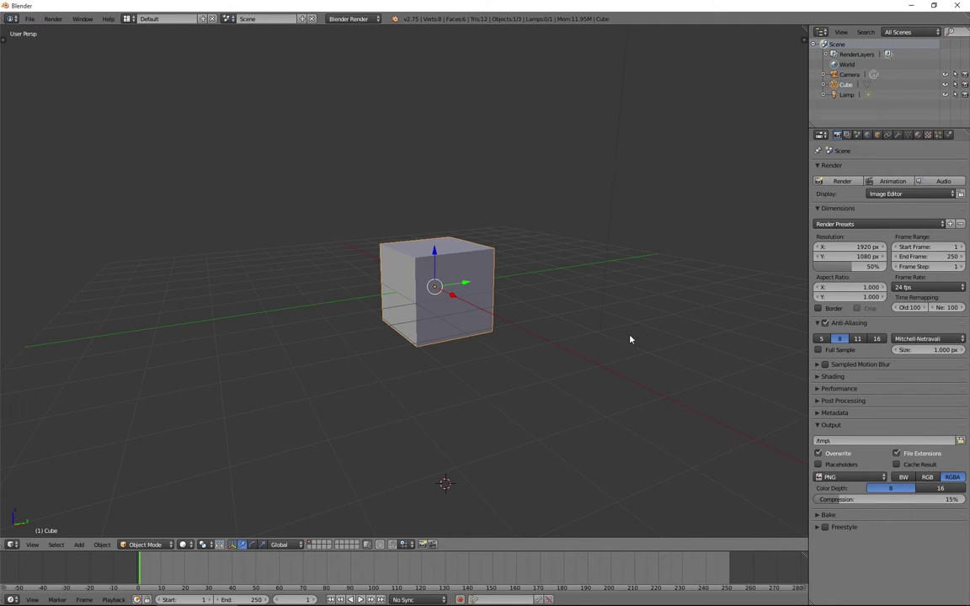
Step: Orbit until the camera comes into view, then restore the User Preferences window
alt+drag(587, 321, 484, 337)
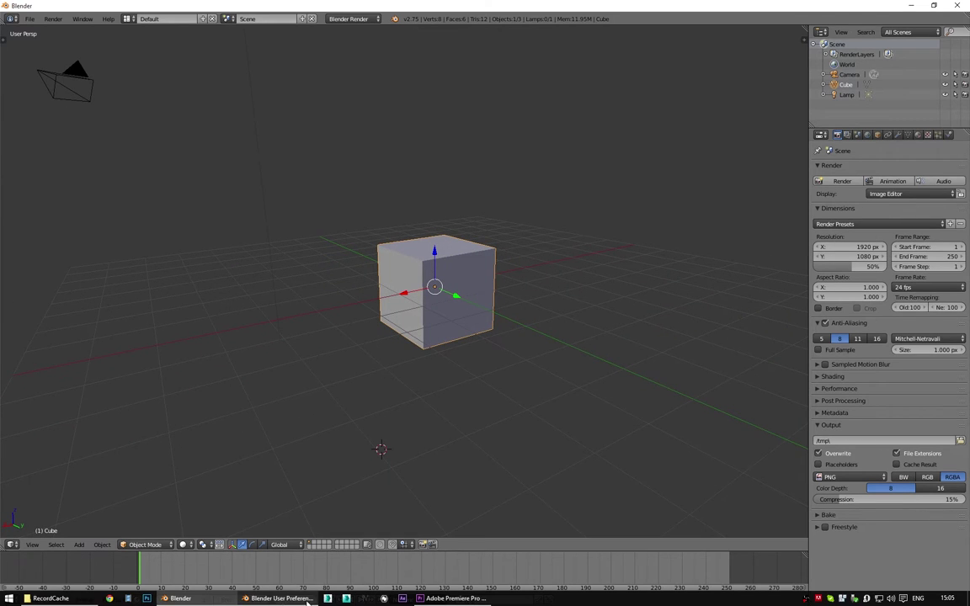
click(308, 601)
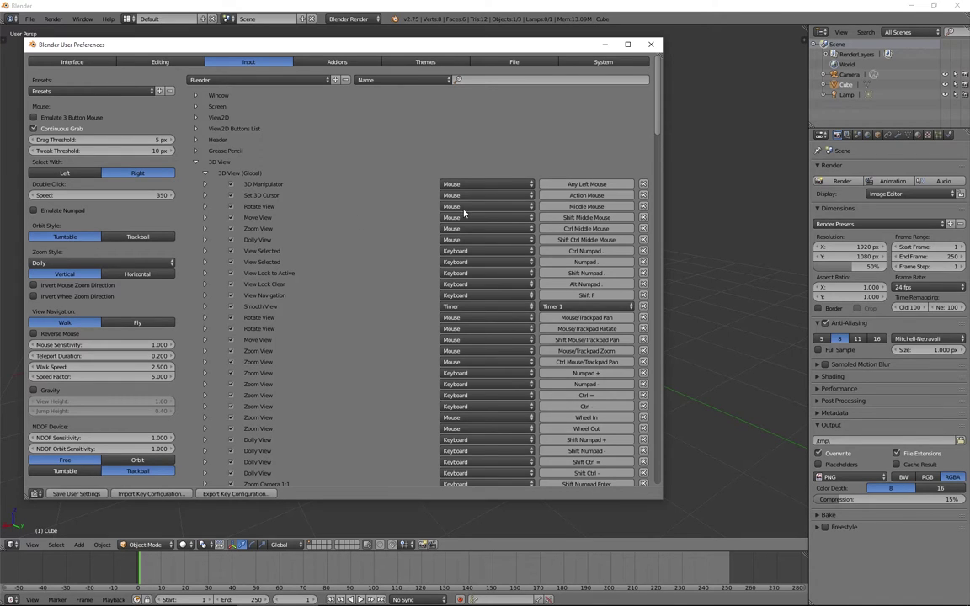
Step: Bind Rotate View to Alt Middle Mouse, Move View to Middle Mouse, Zoom View to Ctrl Alt Middle Mouse
click(584, 207)
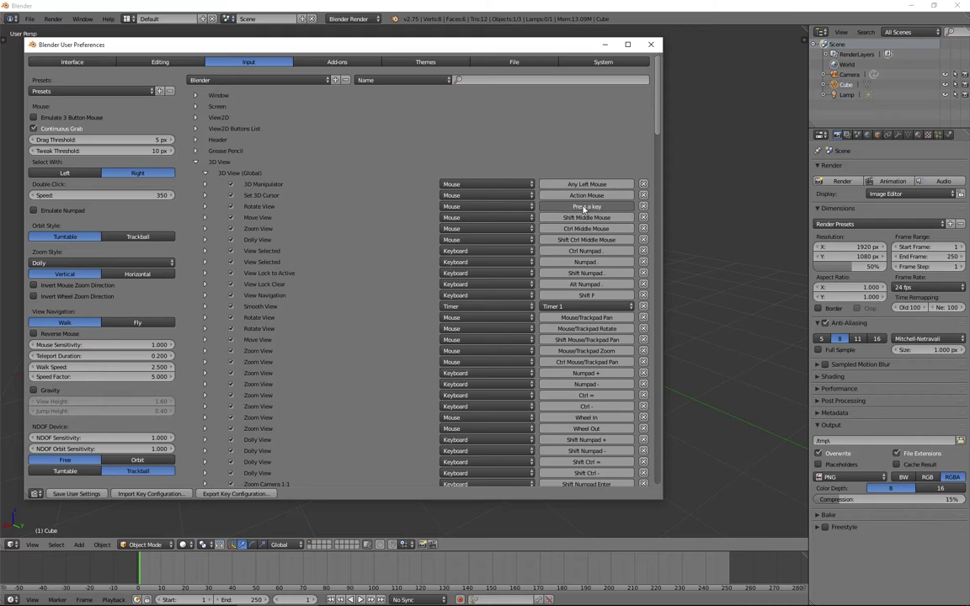
alt+middle_click(585, 207)
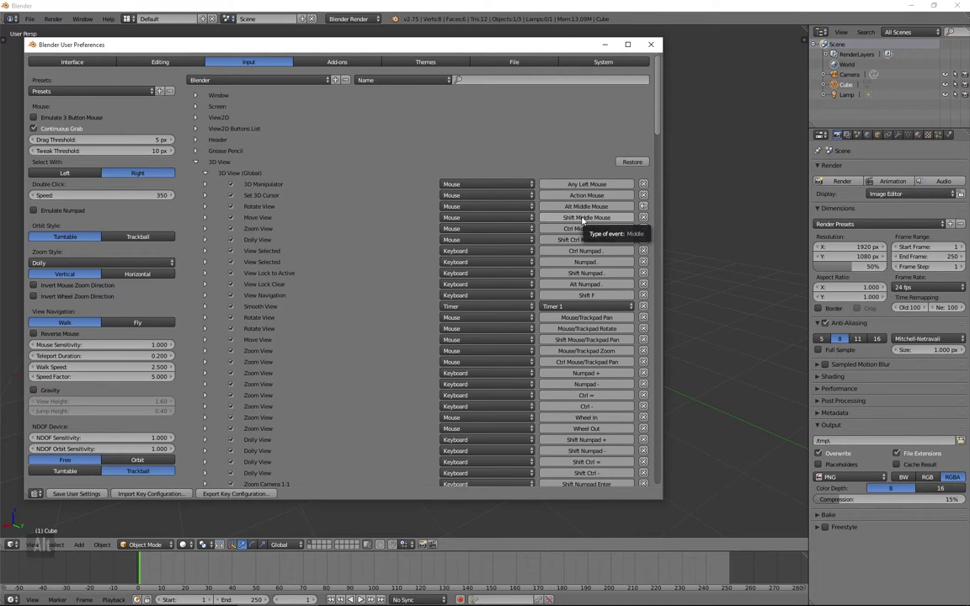
click(583, 218)
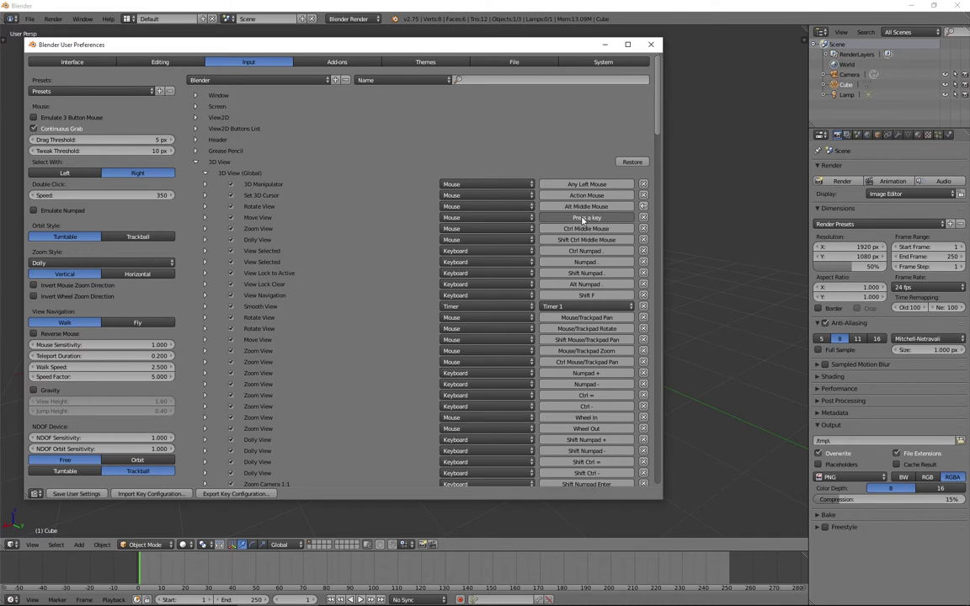
middle_click(583, 219)
click(585, 229)
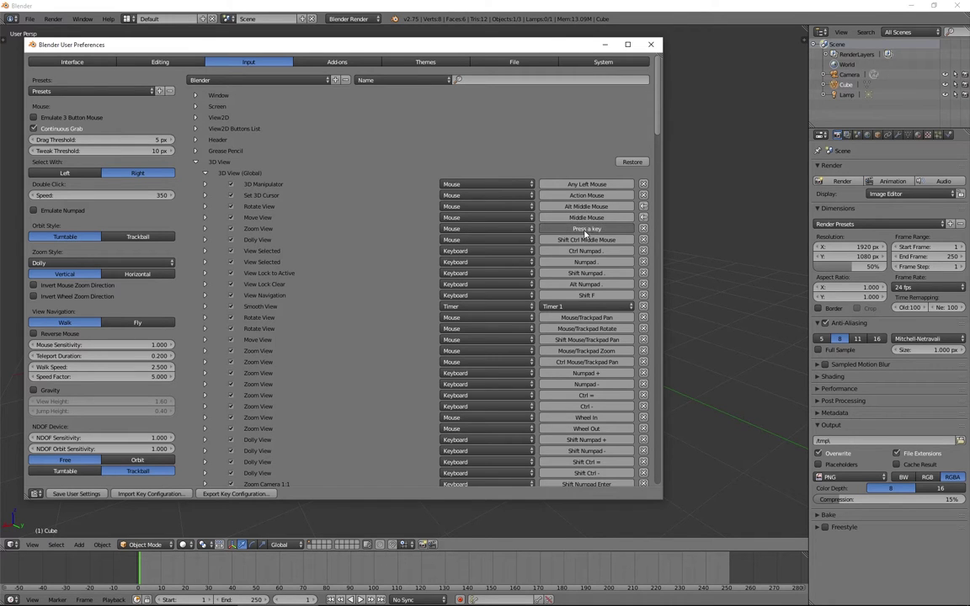
ctrl+alt+middle_click(585, 229)
Step: Test the new navigation in the viewport, reopen preferences with Ctrl+Alt+U, and collapse 3D View
click(651, 44)
alt+middle_drag(604, 280, 544, 206)
ctrl+alt+drag(544, 206, 566, 272)
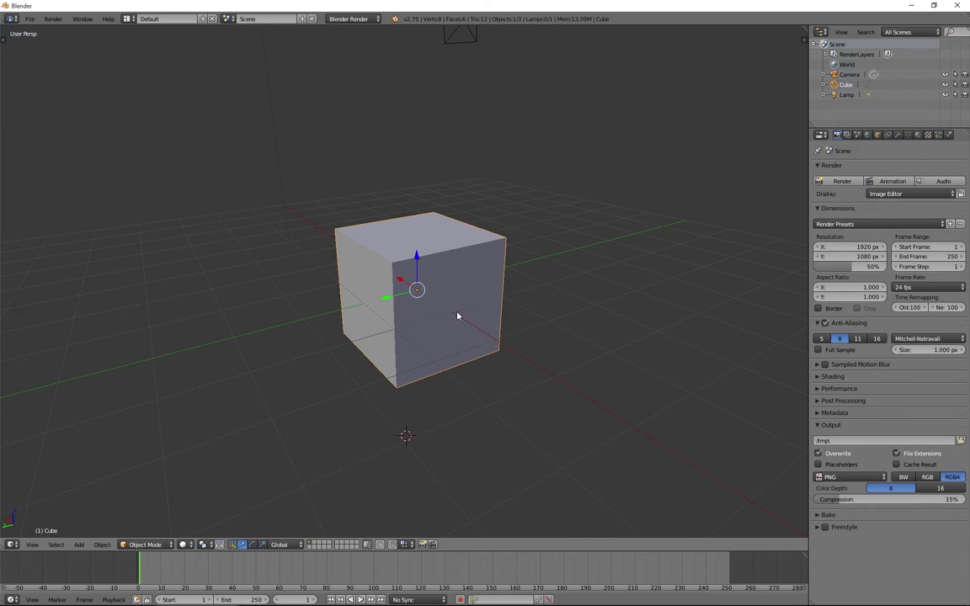
key(ctrl+alt+u)
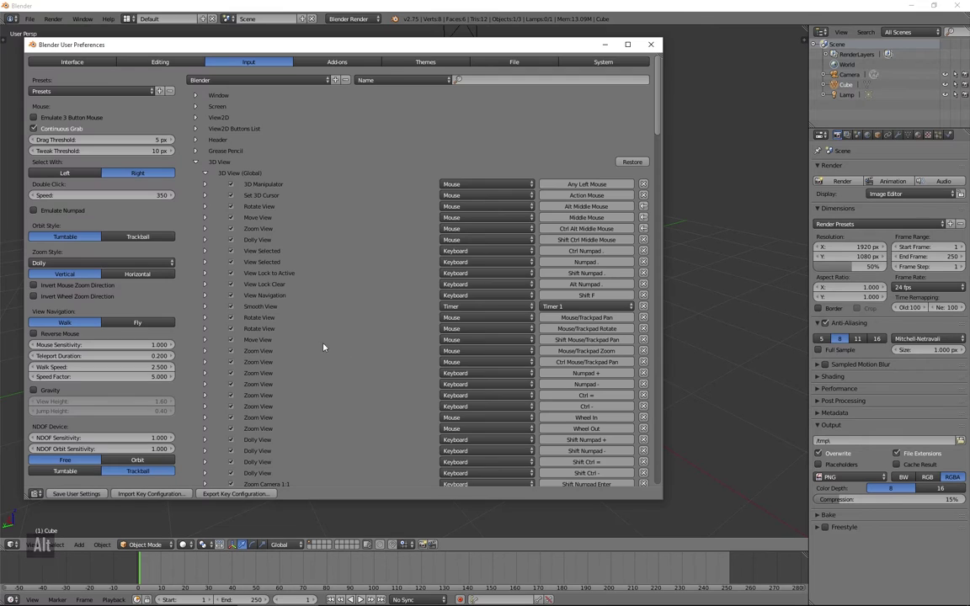
click(196, 162)
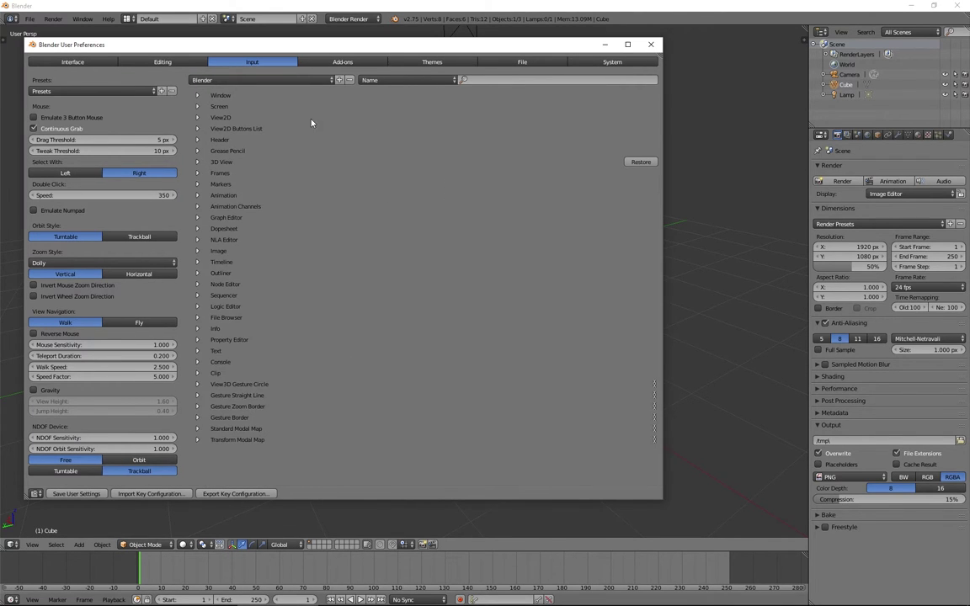
Step: Switch to the Add-ons tab and scroll down through the add-on list
click(342, 61)
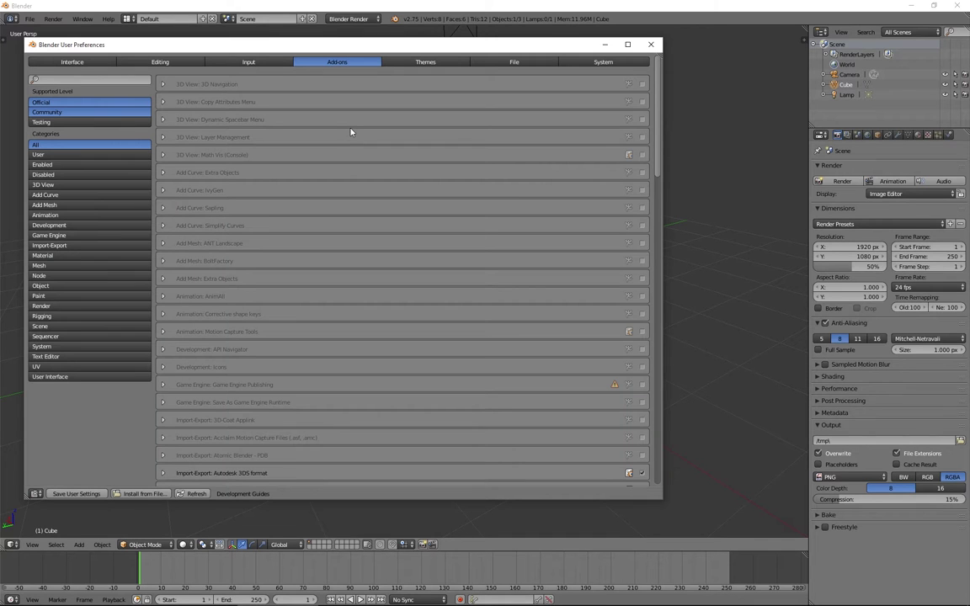
scroll(347, 167, down, 15)
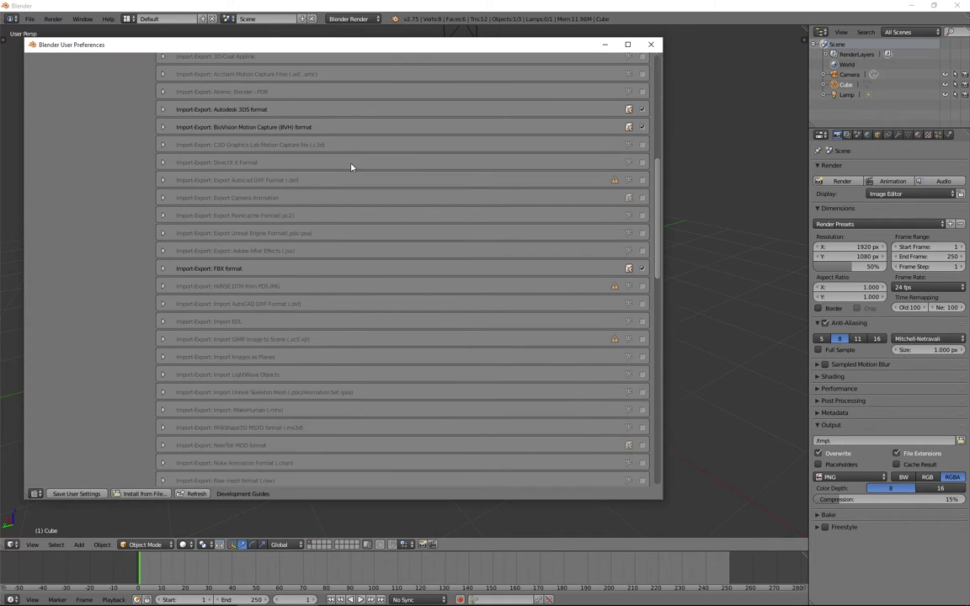
scroll(349, 169, down, 15)
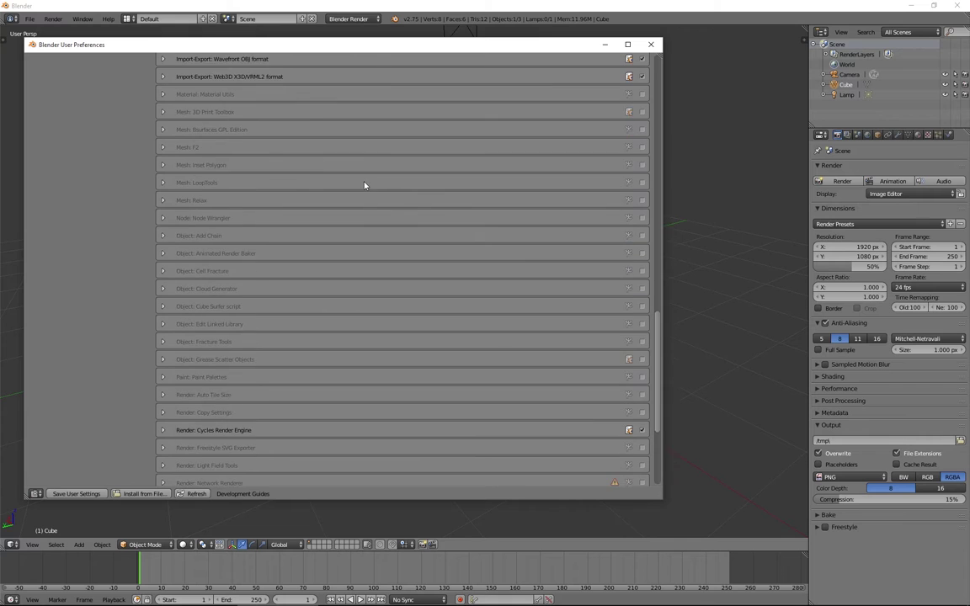
scroll(366, 184, down, 3)
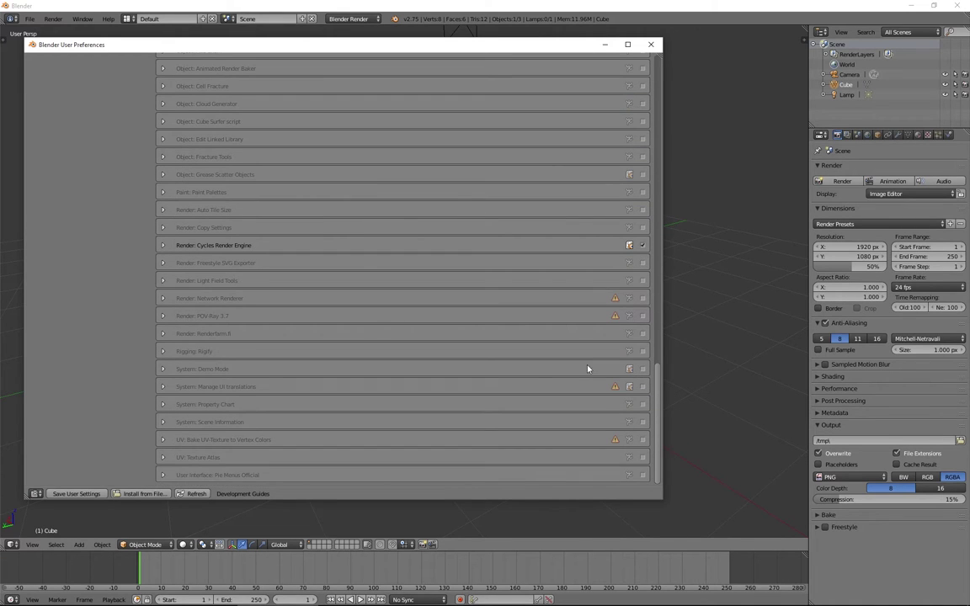
drag(658, 390, 645, 76)
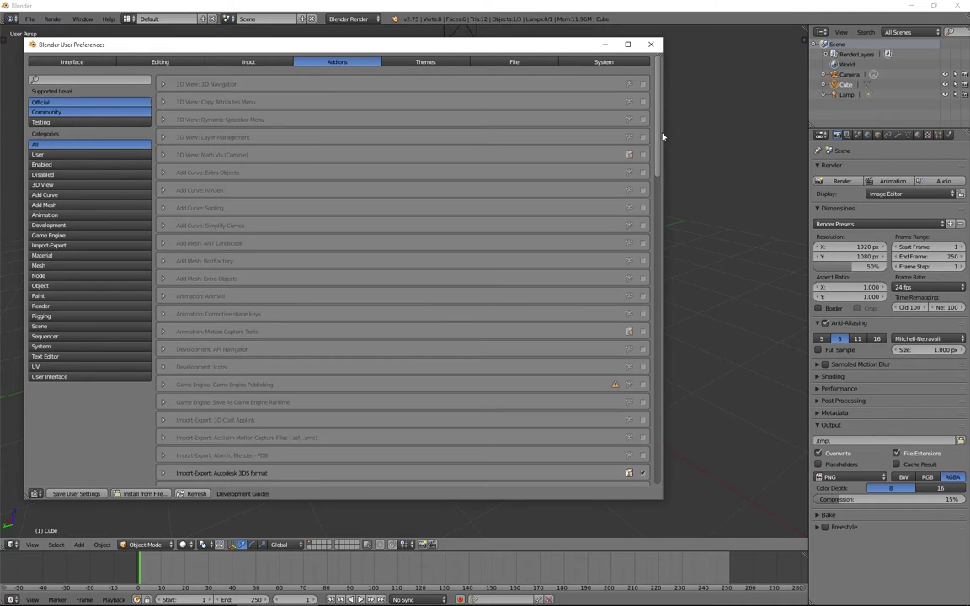
drag(660, 125, 661, 96)
scroll(660, 102, down, 1)
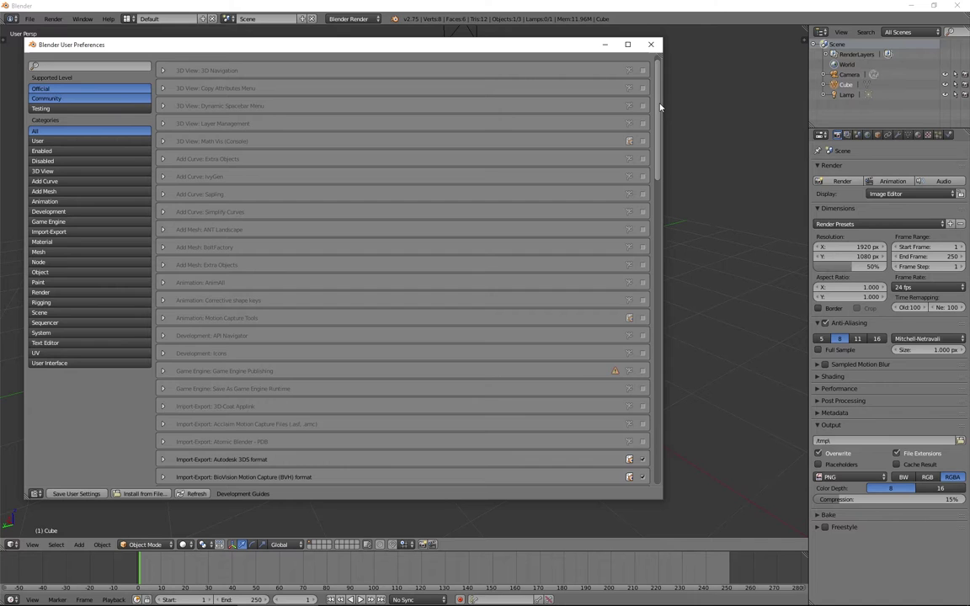
scroll(660, 107, down, 5)
drag(660, 135, 662, 185)
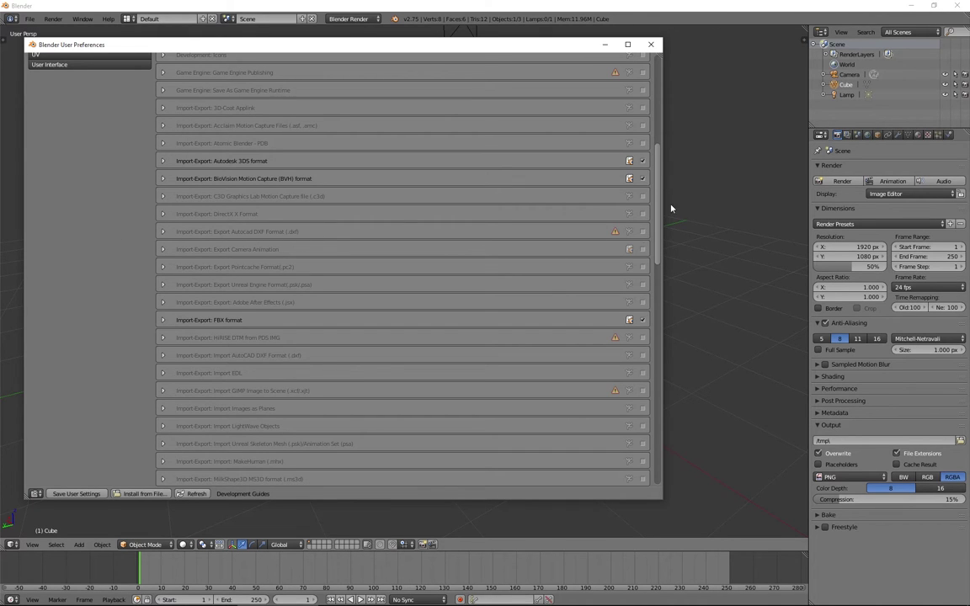
drag(659, 185, 658, 236)
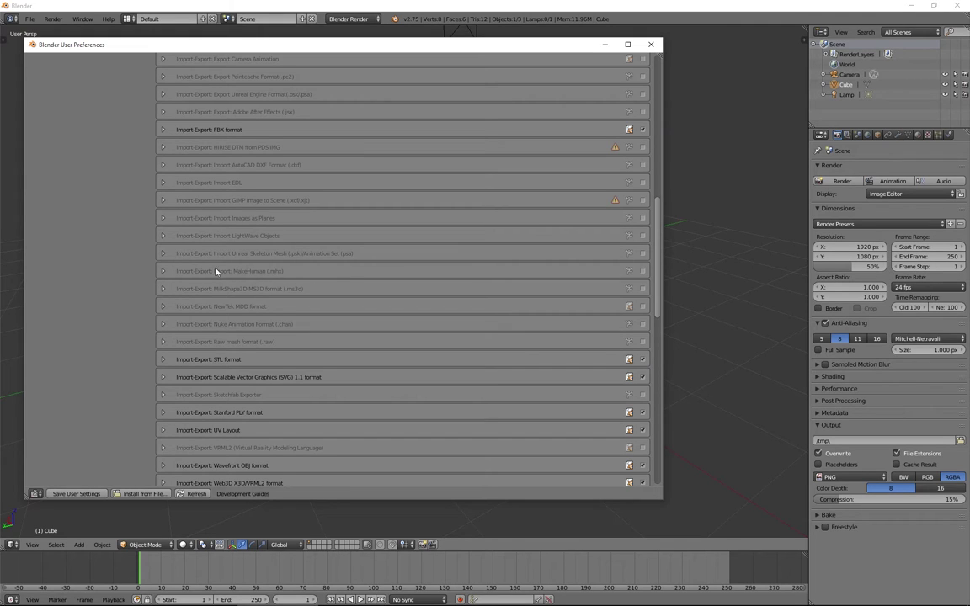
Step: Disable Import: MakeHuman and enable the Nuke Animation Format add-on
click(642, 270)
click(642, 323)
drag(657, 260, 657, 278)
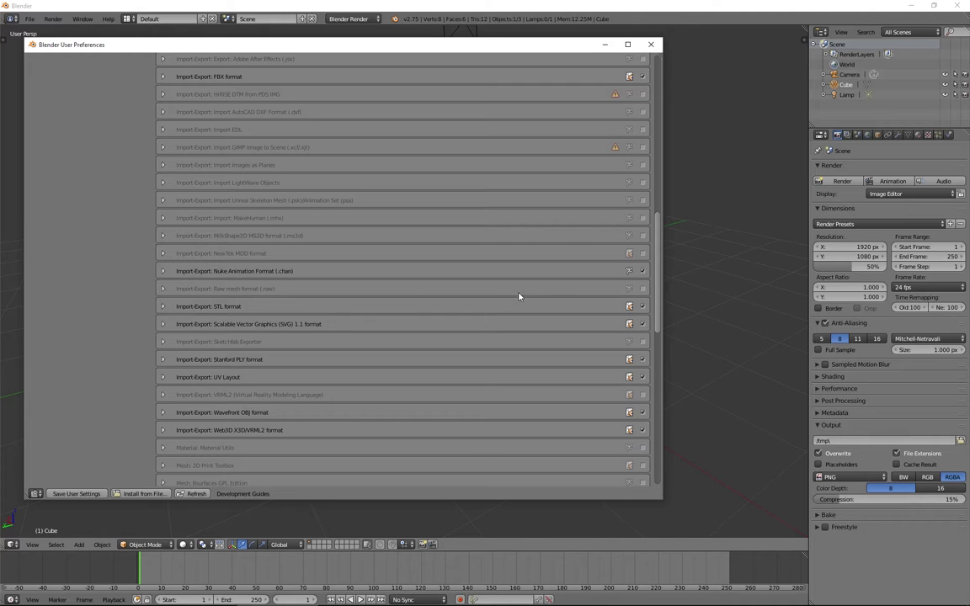
Step: Further down the list, enable Mesh: Bsurfaces GPL Edition and Mesh: LoopTools
scroll(659, 268, down, 2)
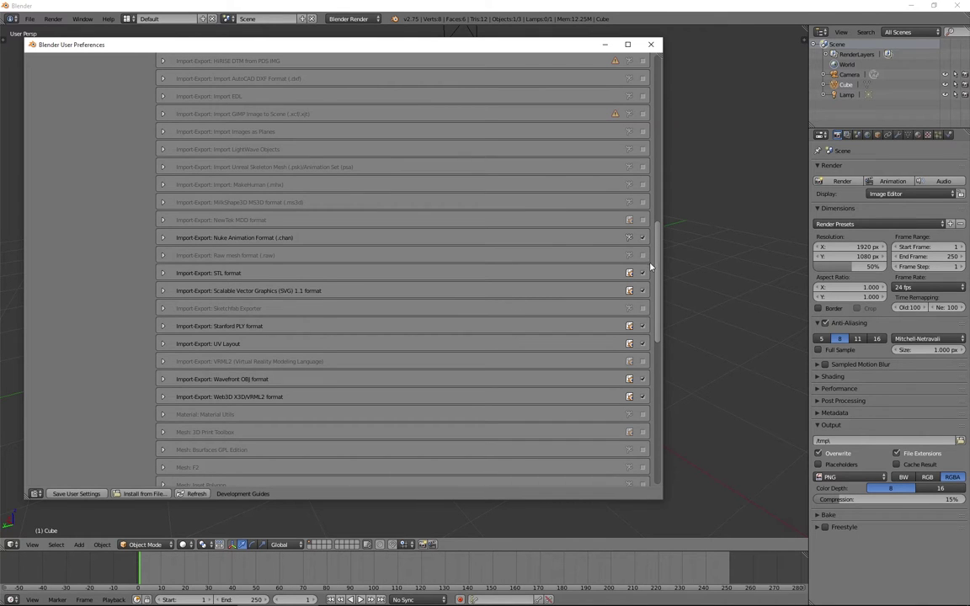
drag(660, 249, 658, 305)
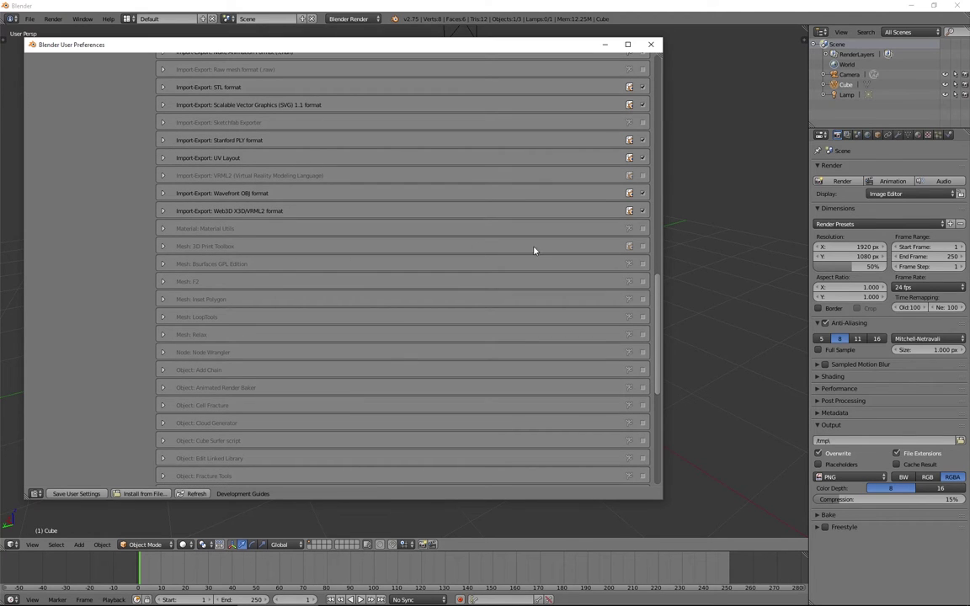
click(643, 263)
click(642, 317)
drag(659, 284, 659, 300)
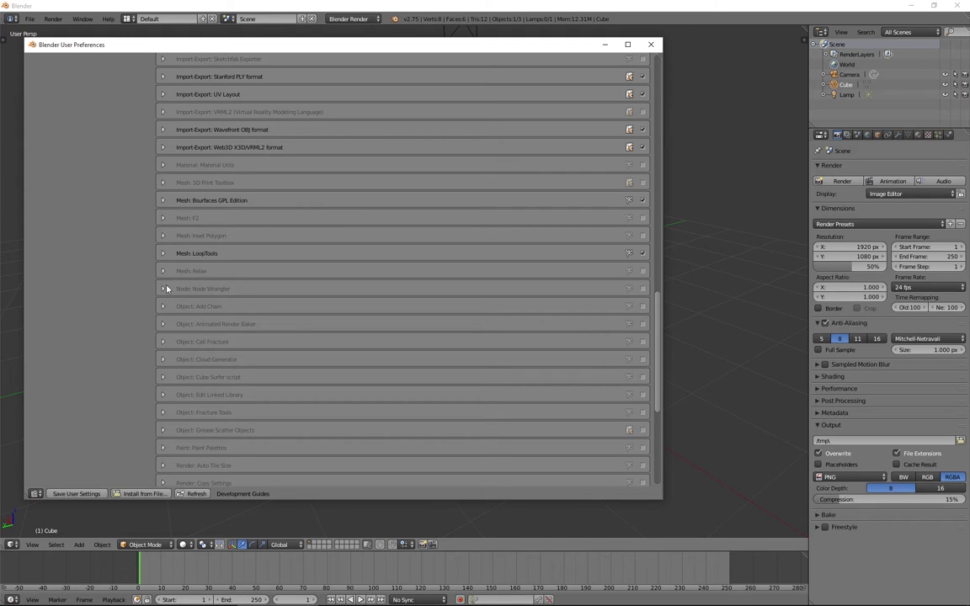
Step: Tick Node: Node Wrangler in the Add-ons list, keeping Cycles Render Engine enabled
click(643, 289)
scroll(660, 299, up, 1)
scroll(661, 306, down, 2)
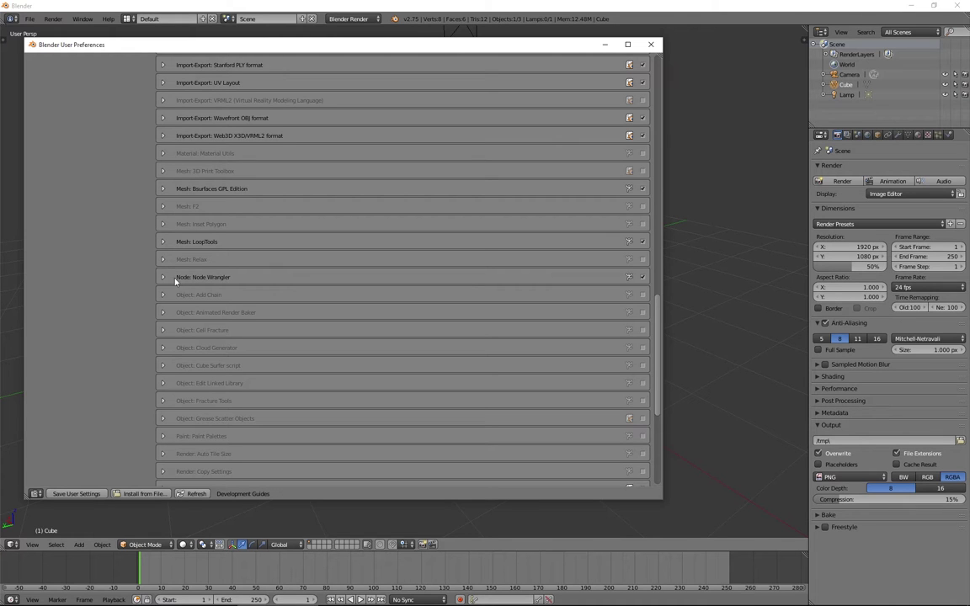
drag(657, 303, 658, 336)
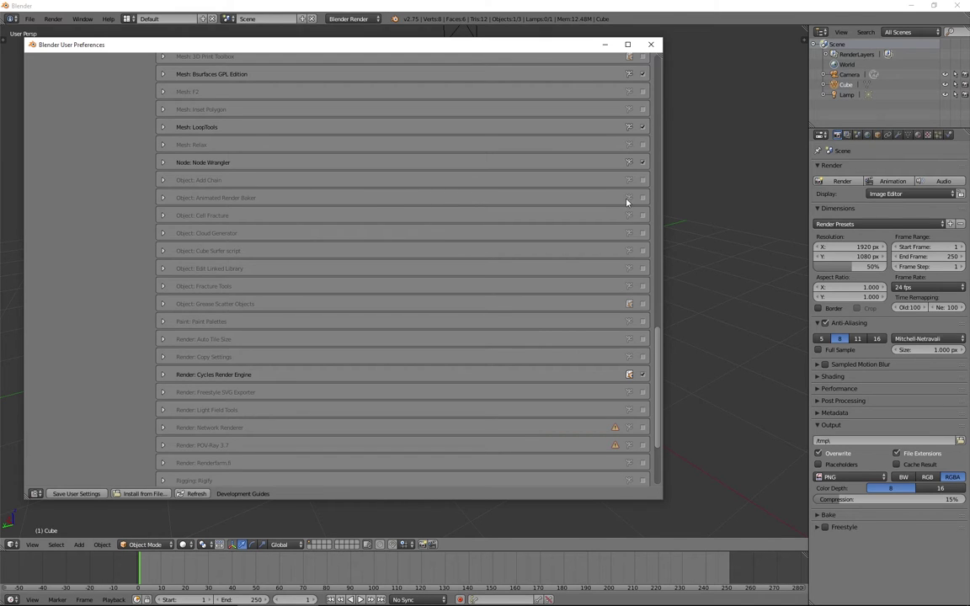
drag(660, 336, 663, 364)
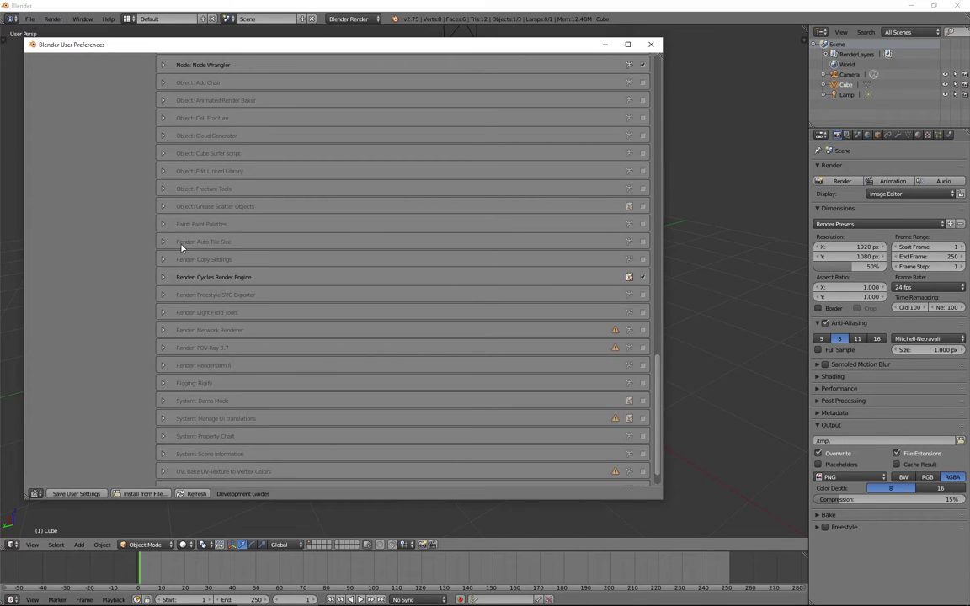
Step: Enable Render: Auto Tile Size, briefly expanding its details row and collapsing it again
click(642, 242)
click(163, 243)
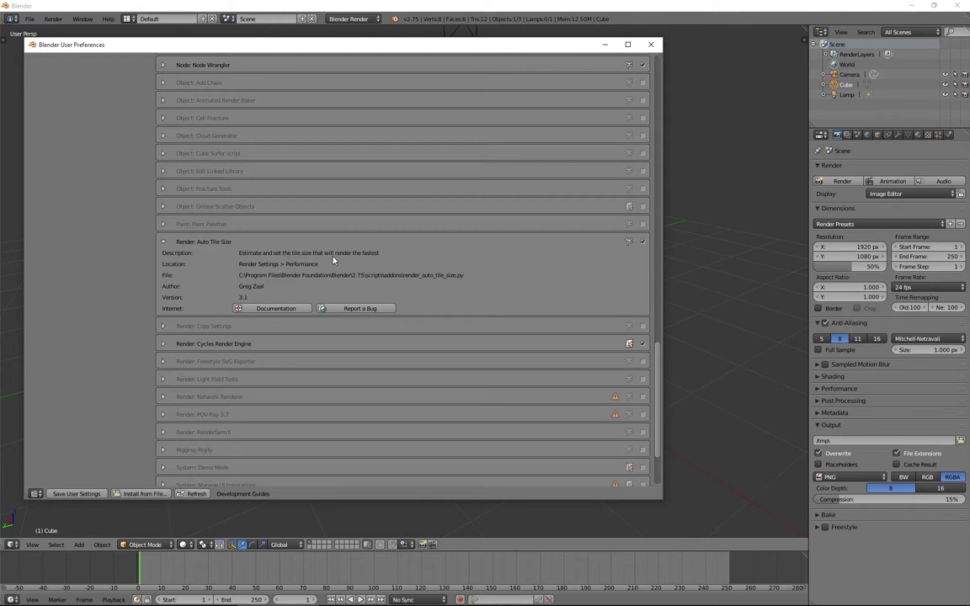
click(164, 242)
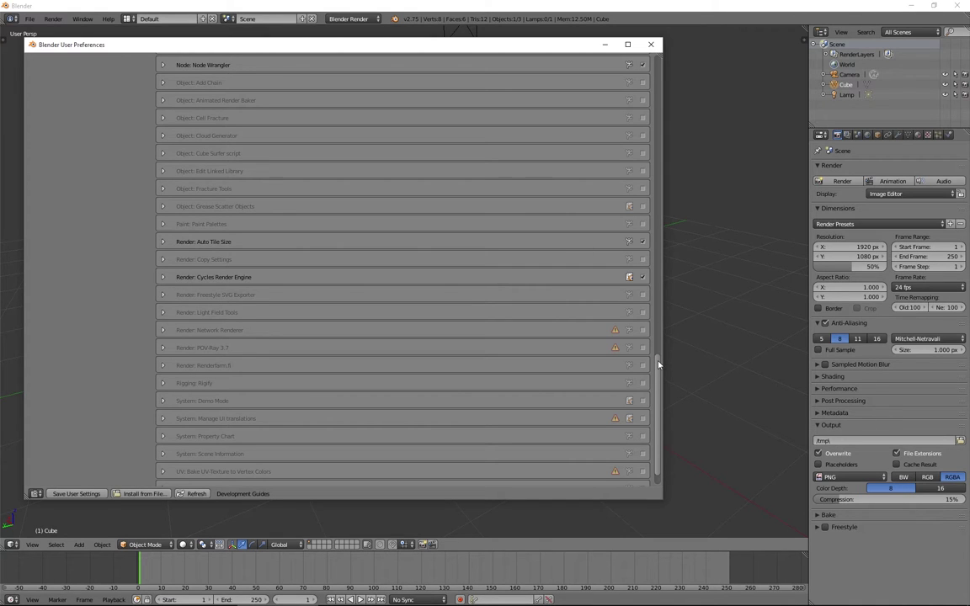
drag(659, 365, 659, 376)
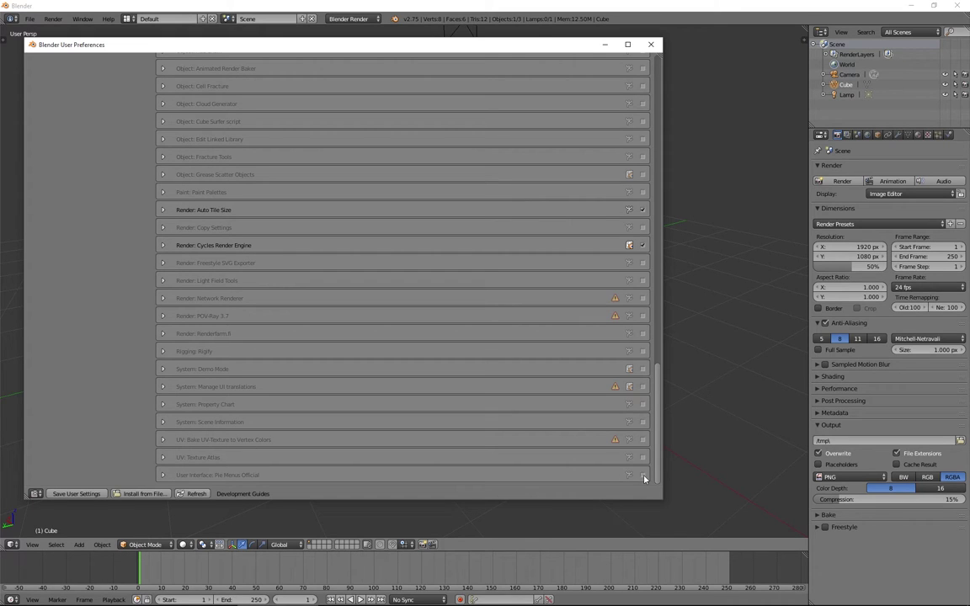
Step: Expand User Interface: Pie Menus Official, enable it, and follow its documentation link
click(163, 475)
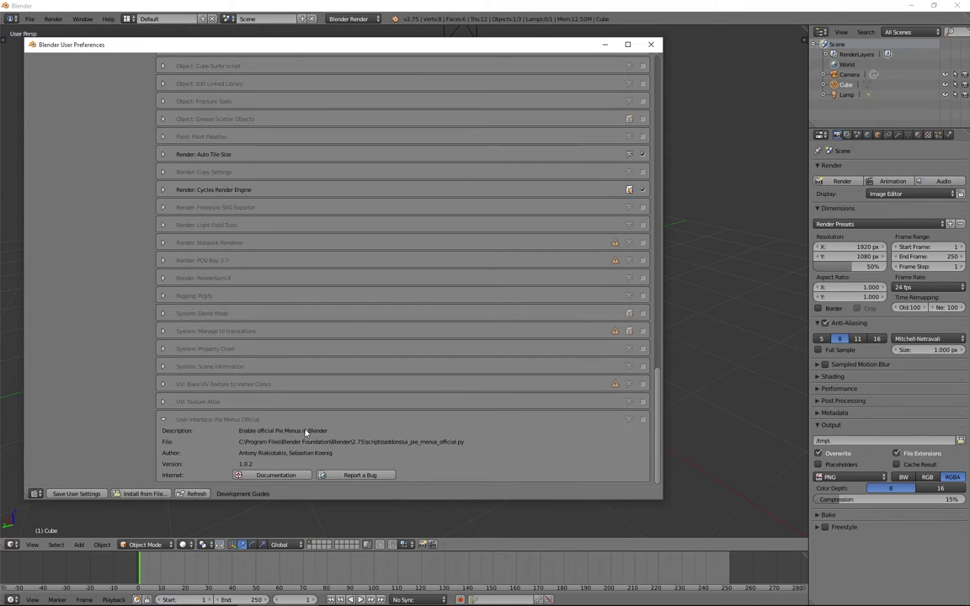
click(643, 419)
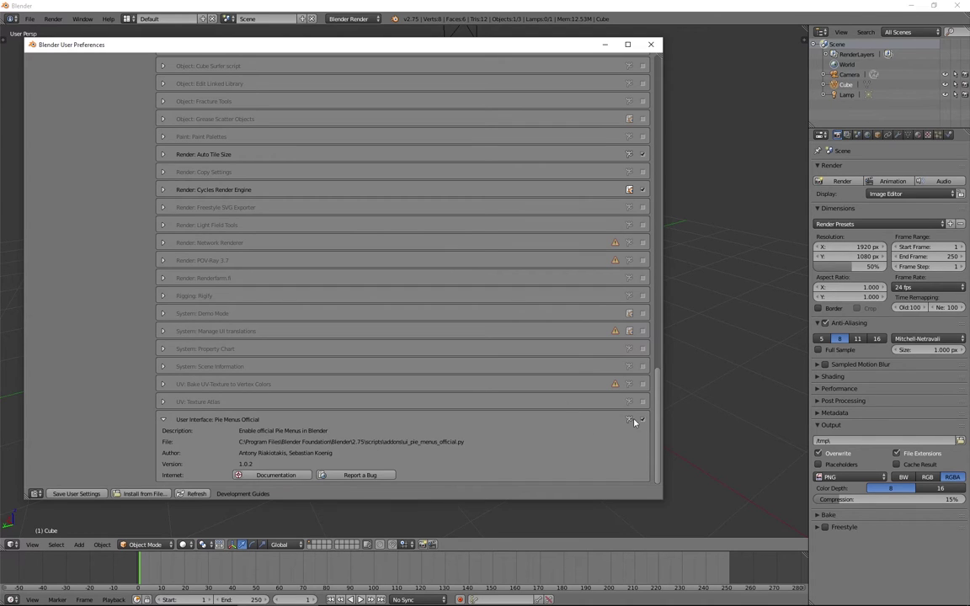
click(278, 475)
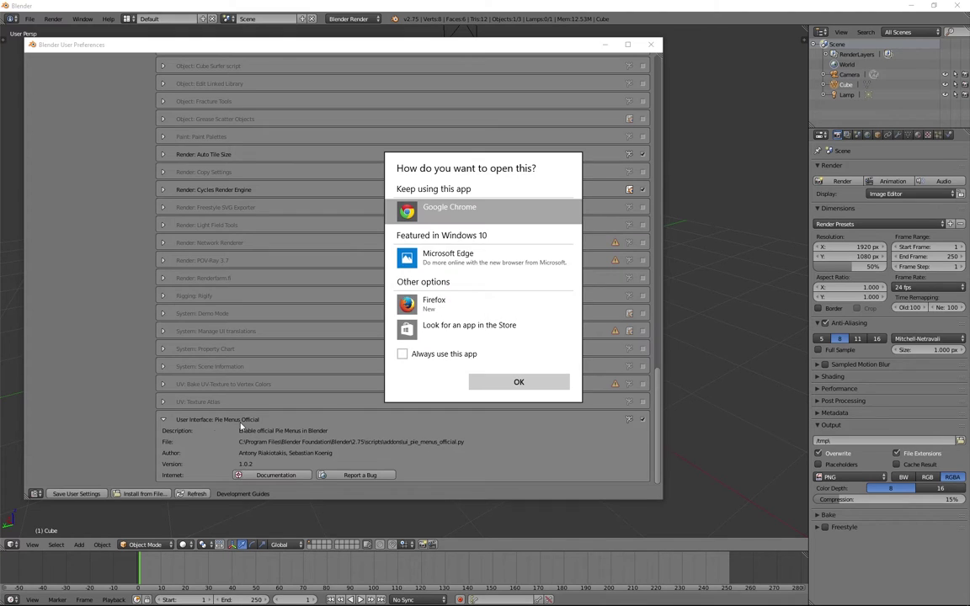
Step: Always open such links in Google Chrome, view the pie menu image page, then return to Blender
click(403, 354)
click(516, 383)
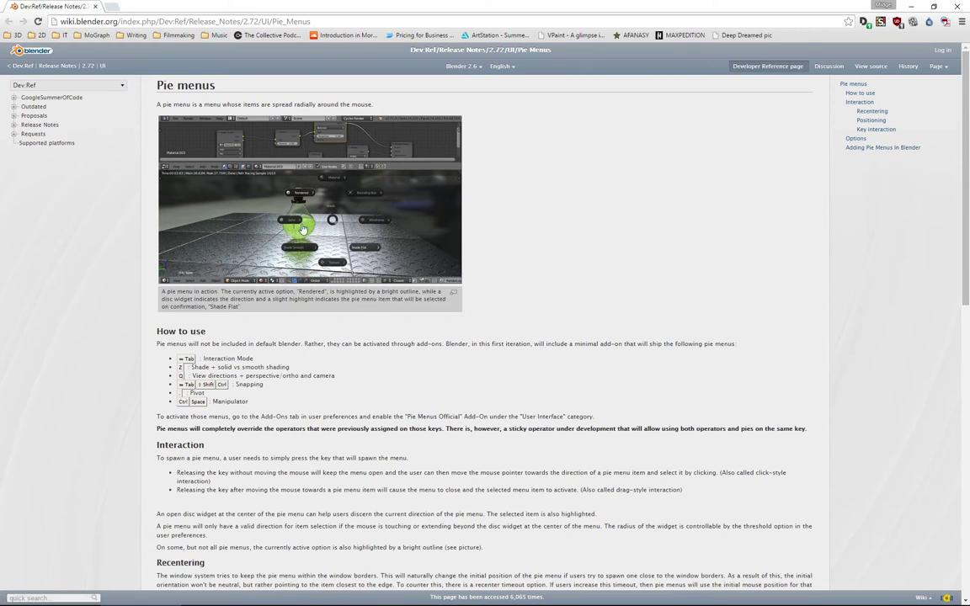
click(303, 228)
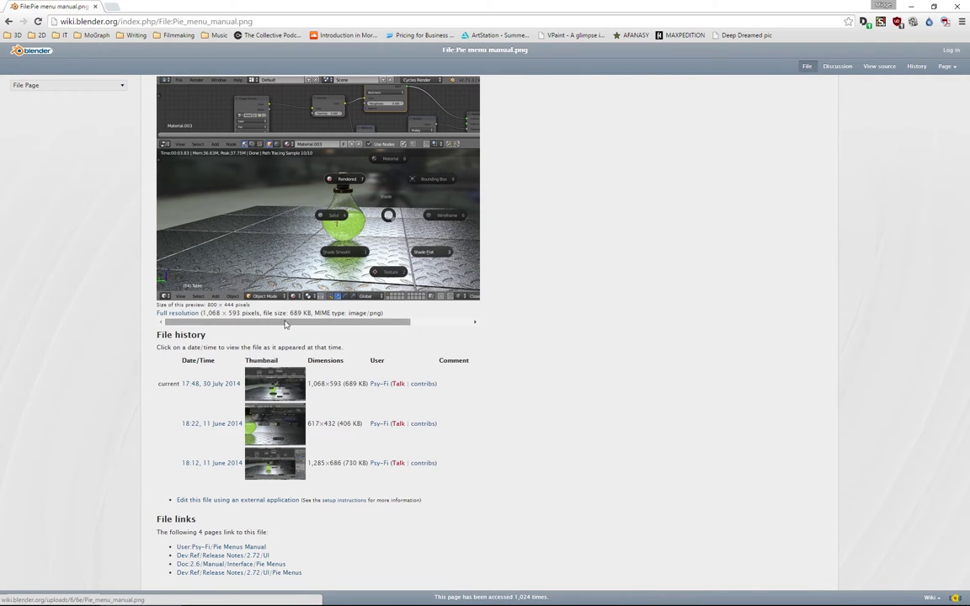
drag(283, 324, 348, 324)
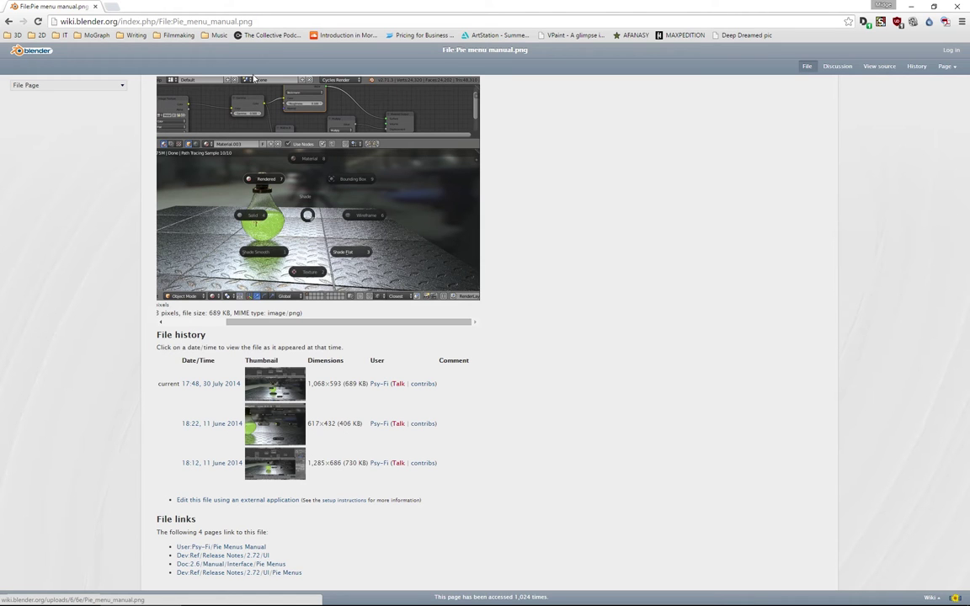
key(alt+Tab)
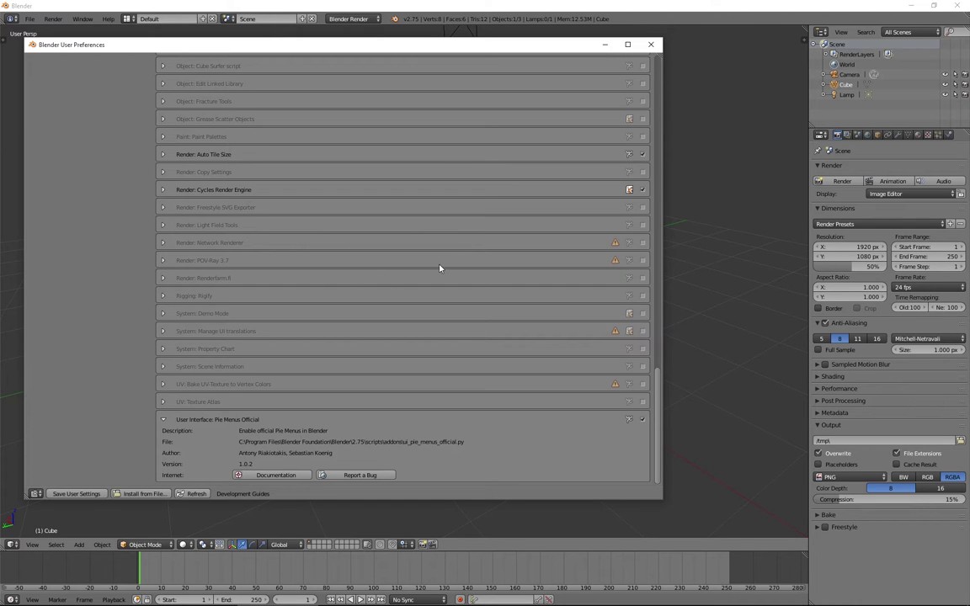
Step: Scroll the Add-ons list back to the top, switch to Themes and list the preset themes
scroll(453, 240, up, 8)
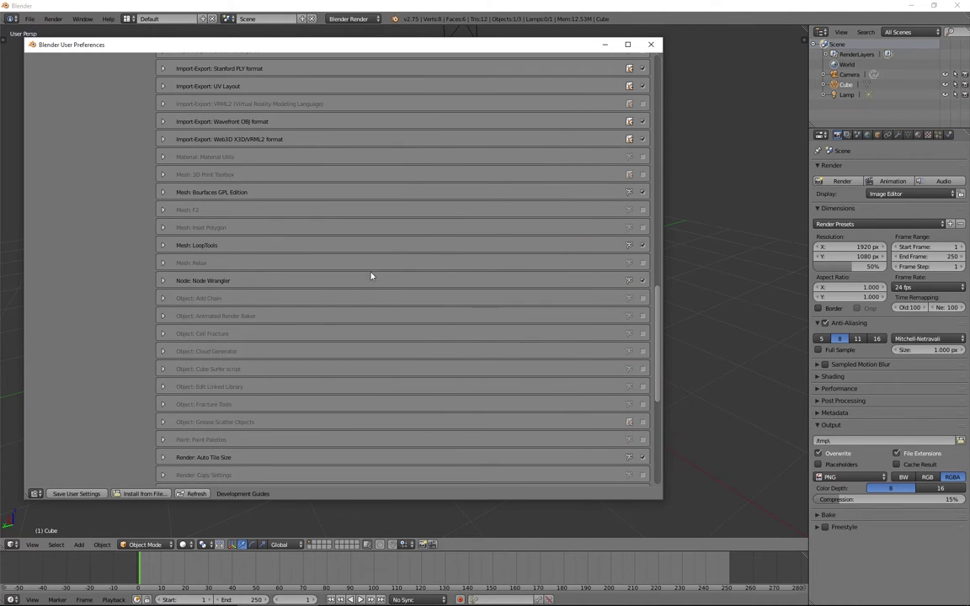
scroll(211, 174, up, 20)
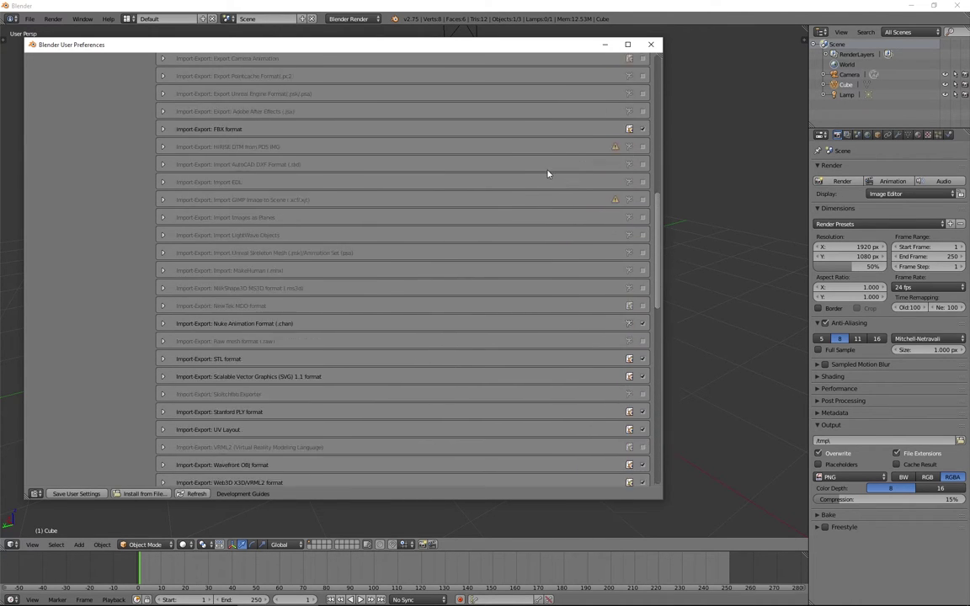
scroll(512, 187, up, 3)
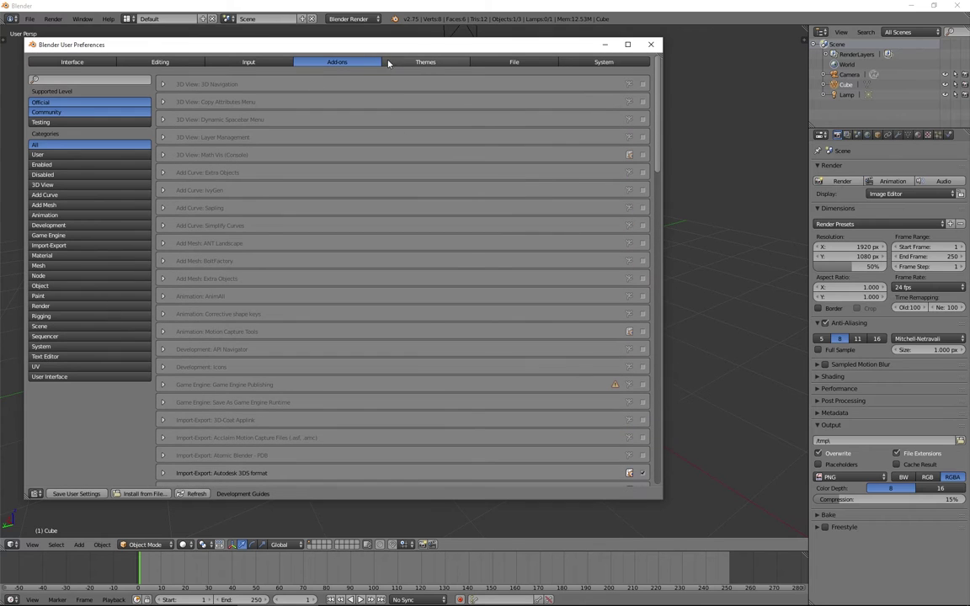
click(425, 62)
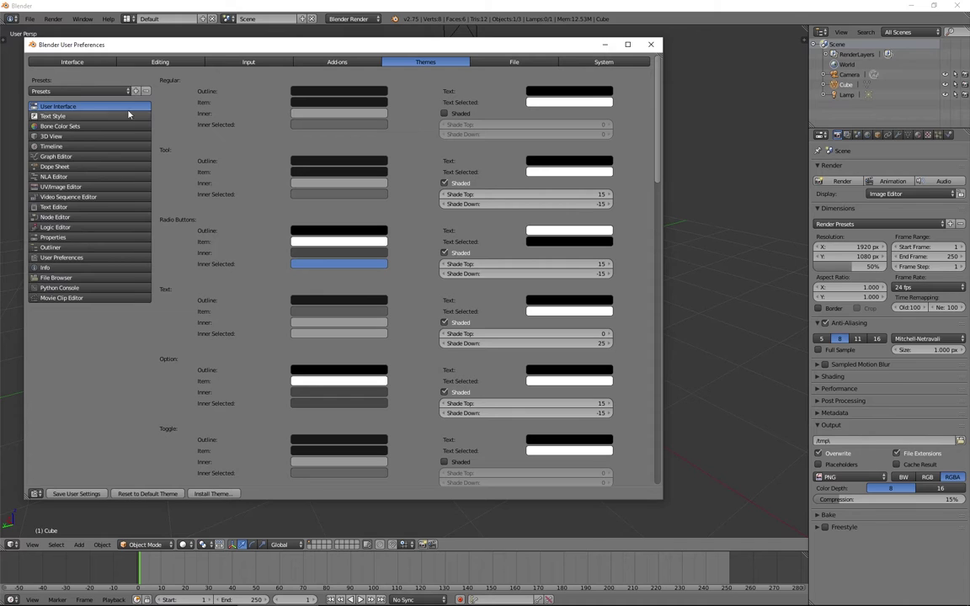
click(102, 90)
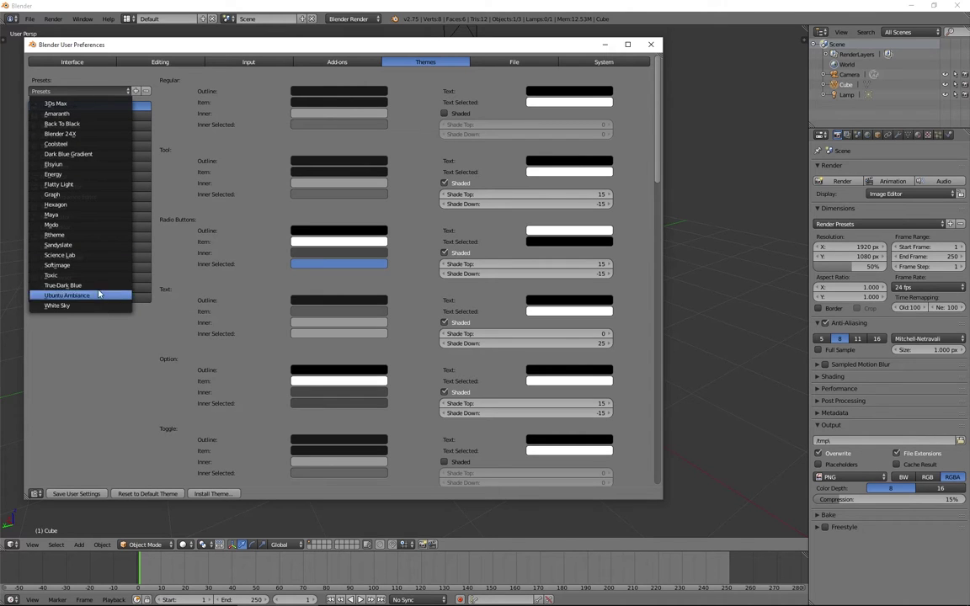
Step: Apply the 3Ds Max theme preset, then revert to Blender's default theme
click(68, 105)
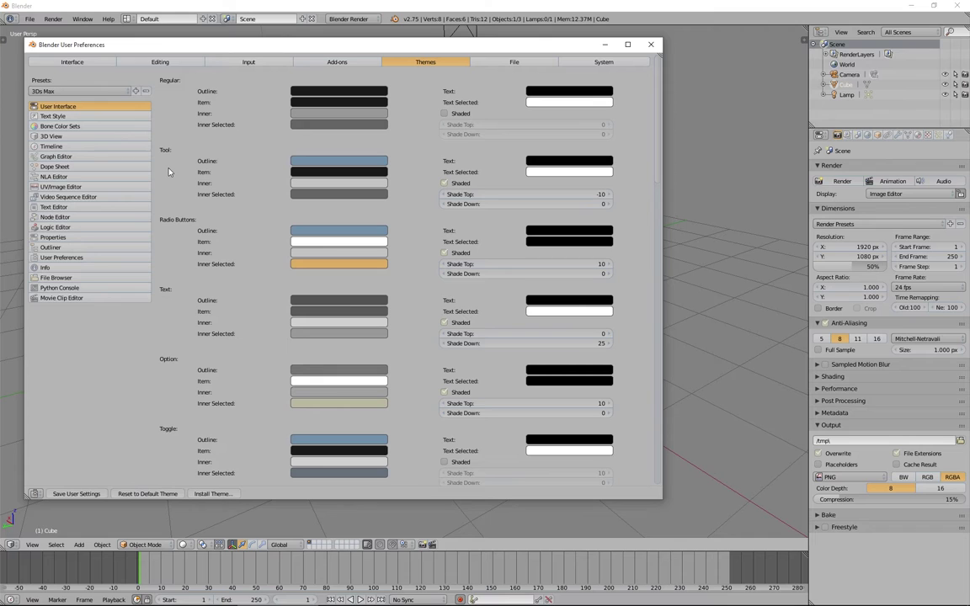
click(113, 91)
click(50, 91)
click(137, 494)
Step: Try the Elysiun theme preset, then settle on the Graph theme
click(90, 92)
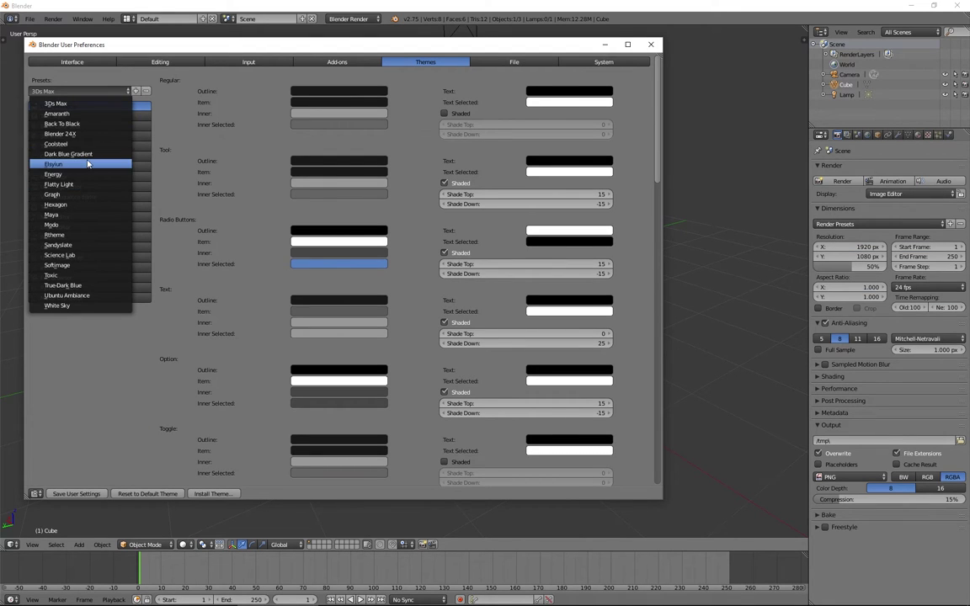
click(76, 163)
click(75, 90)
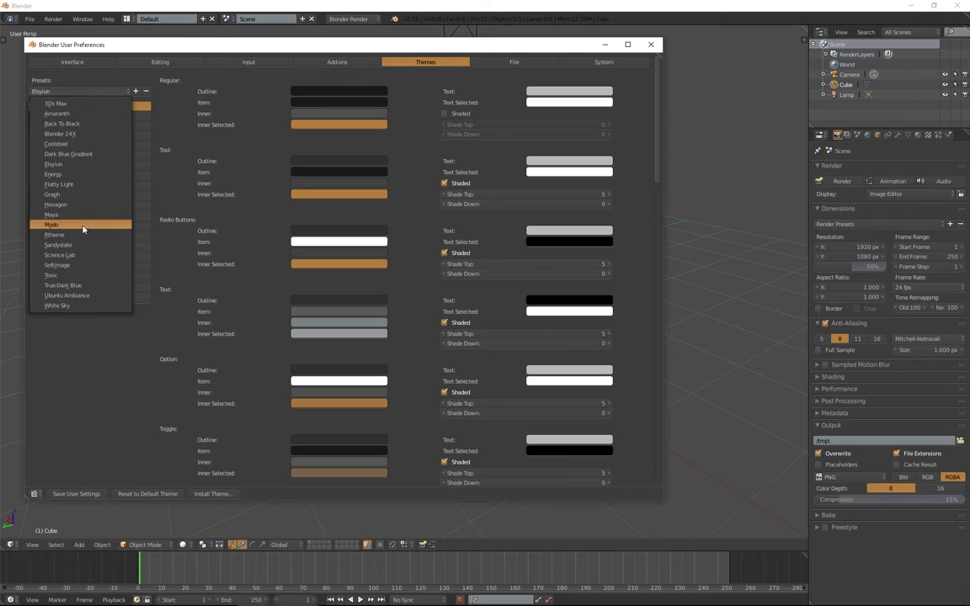
click(73, 195)
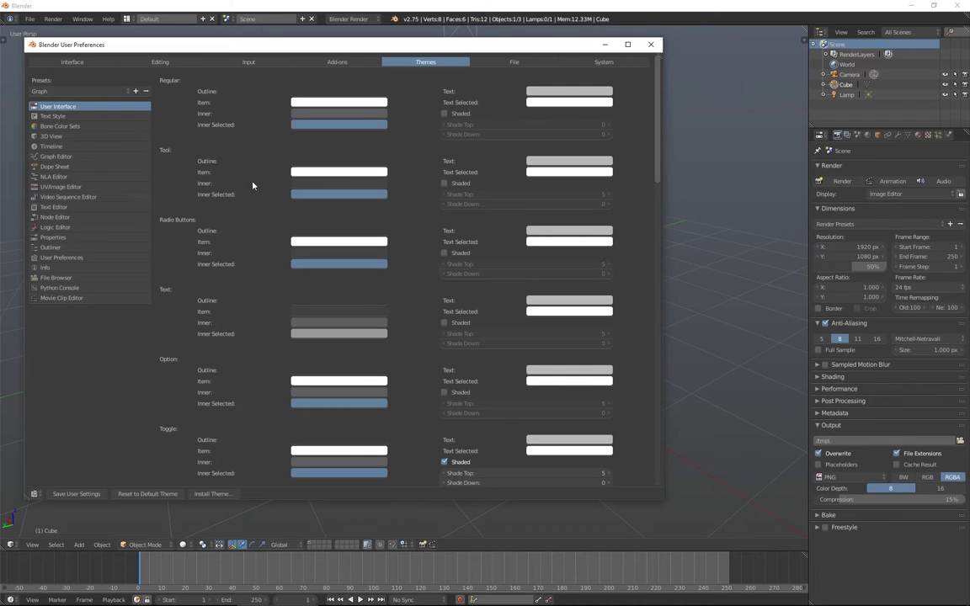
click(512, 62)
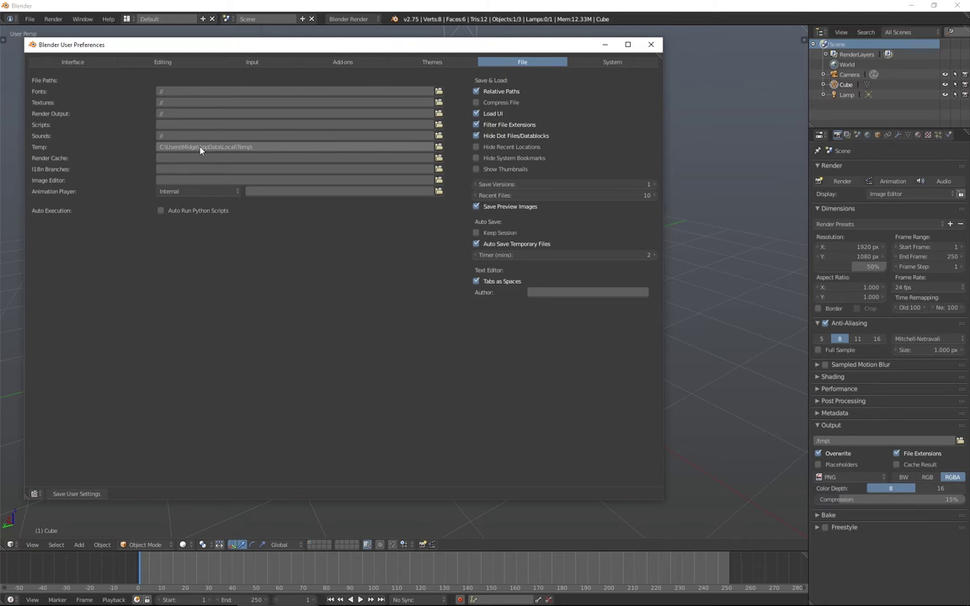
Step: Browse to drive Z:, Blender > Temp and accept Z:\Blender\Temp\ as the temp path
click(439, 147)
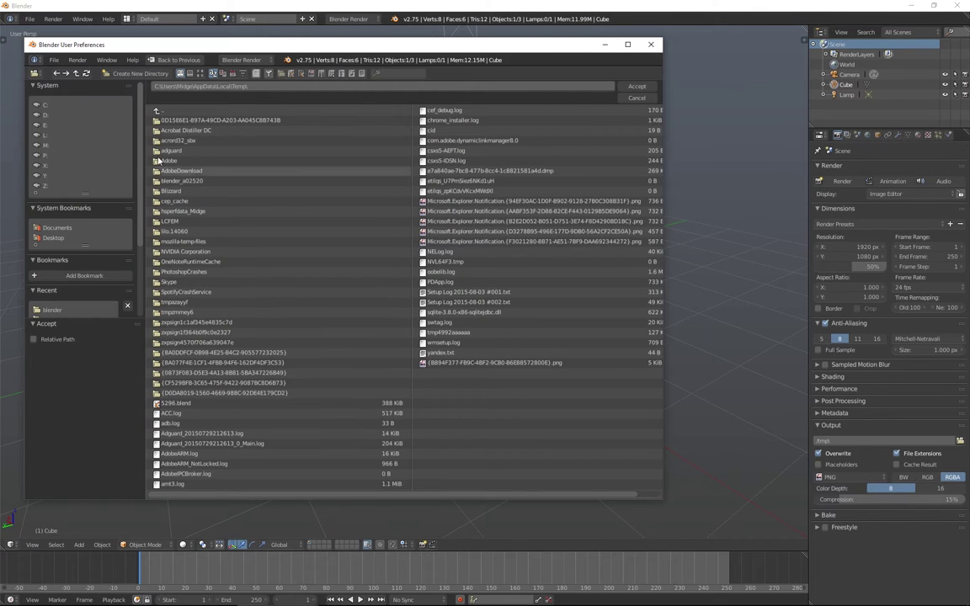
click(93, 186)
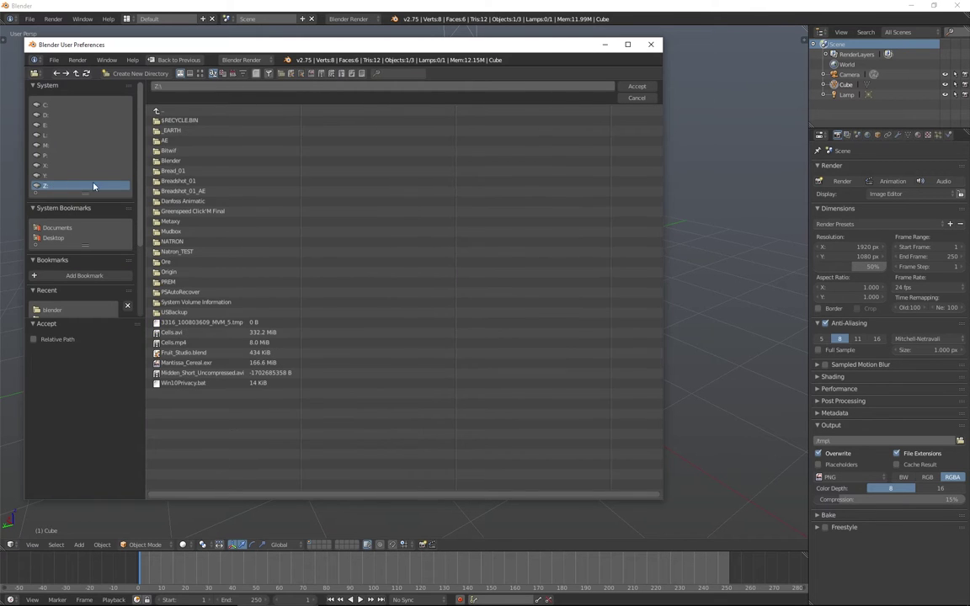
click(173, 160)
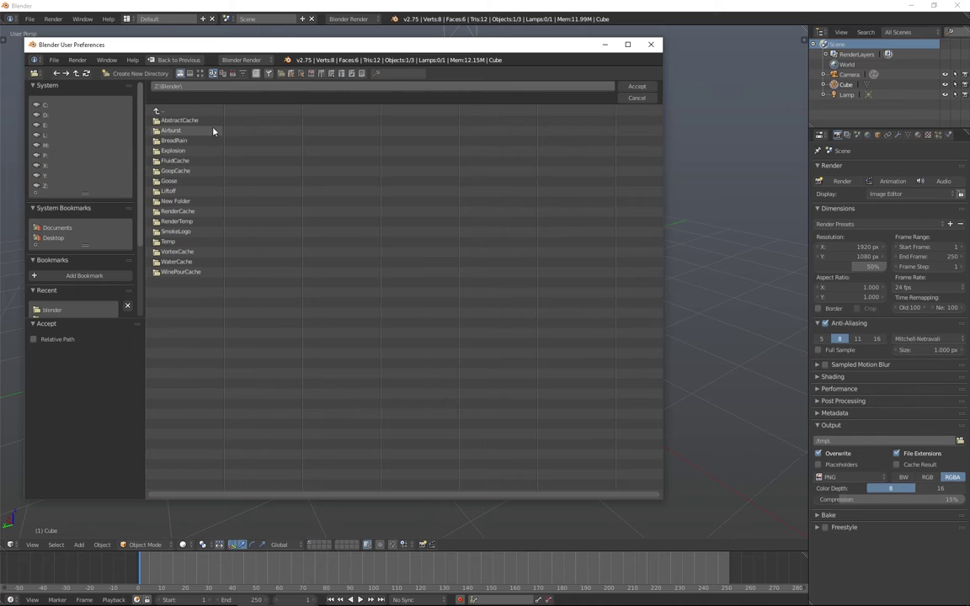
click(173, 242)
click(636, 87)
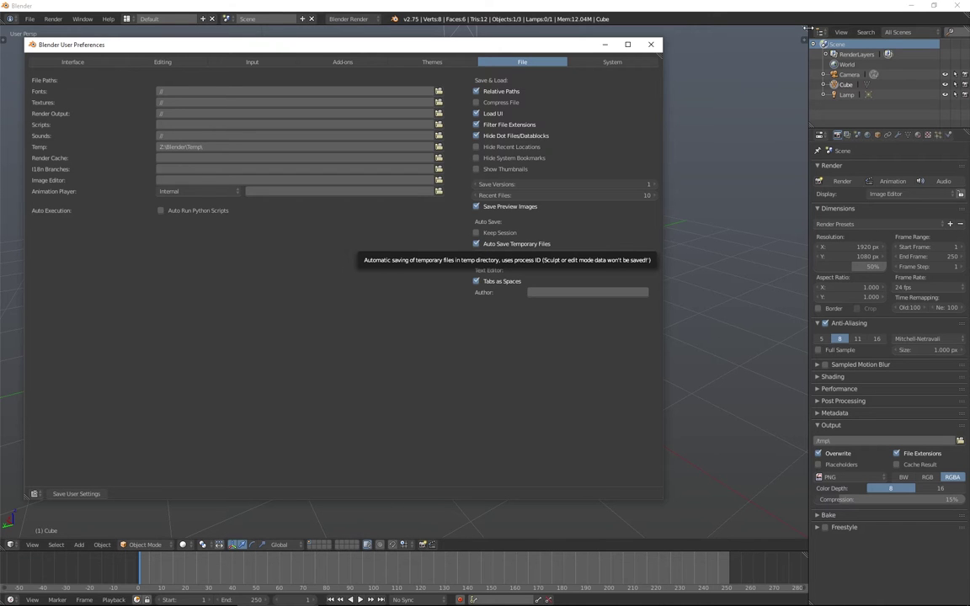
Step: Split and rejoin the 3D viewport, then bring User Preferences back on the System tab
drag(807, 29, 422, 81)
drag(421, 31, 769, 269)
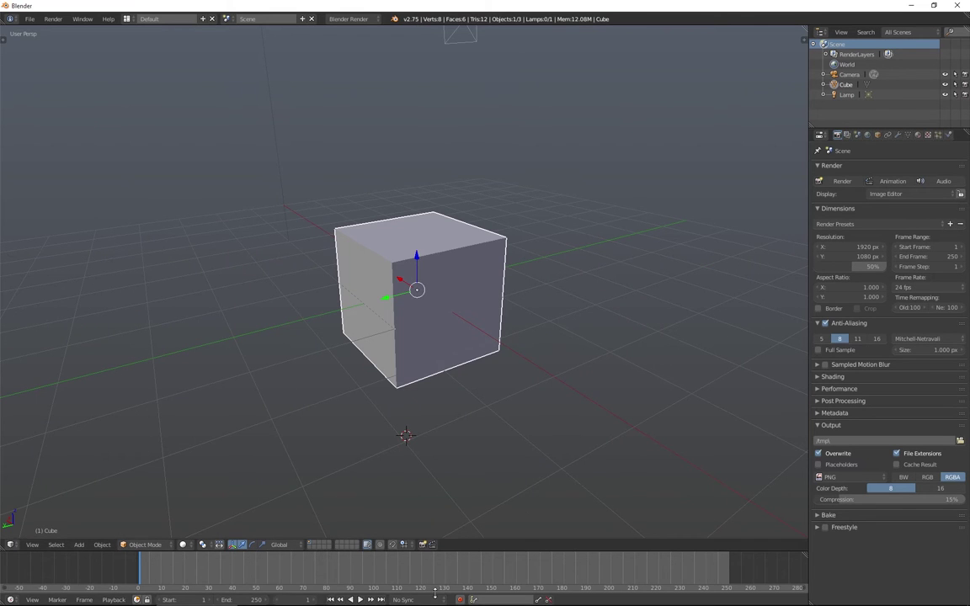
click(286, 581)
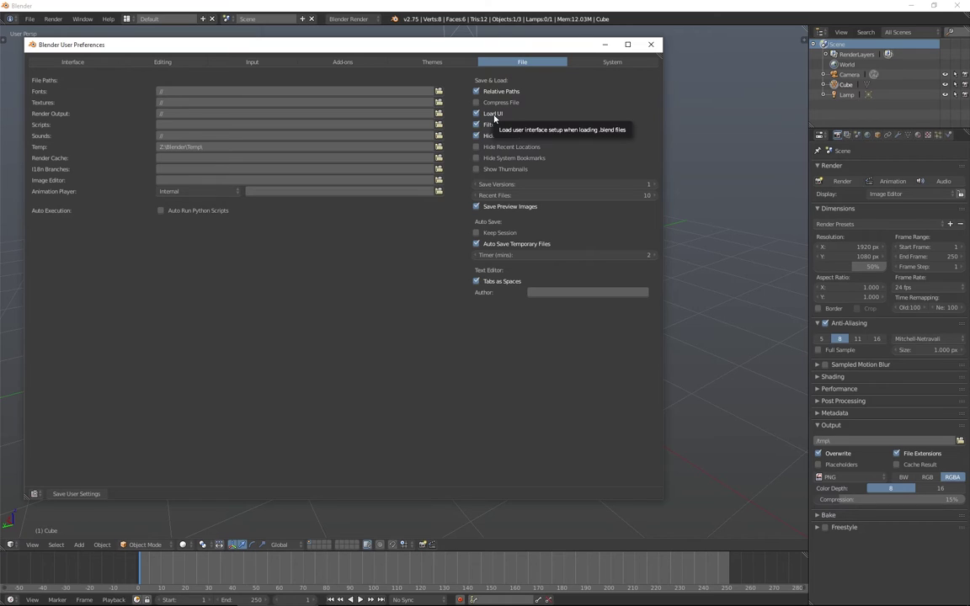
click(612, 62)
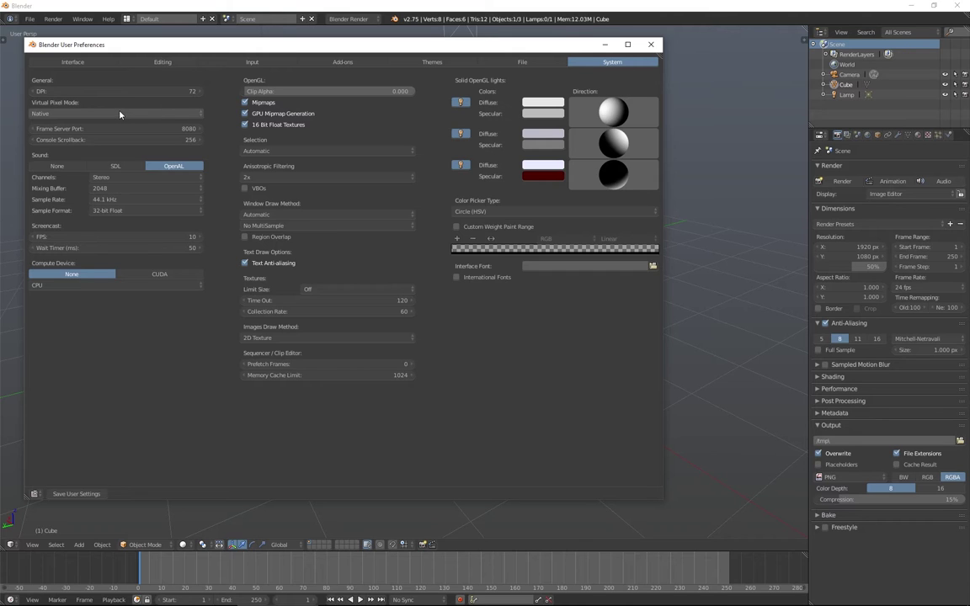
Step: Switch Virtual Pixel Mode to Double, then back to Native
click(180, 114)
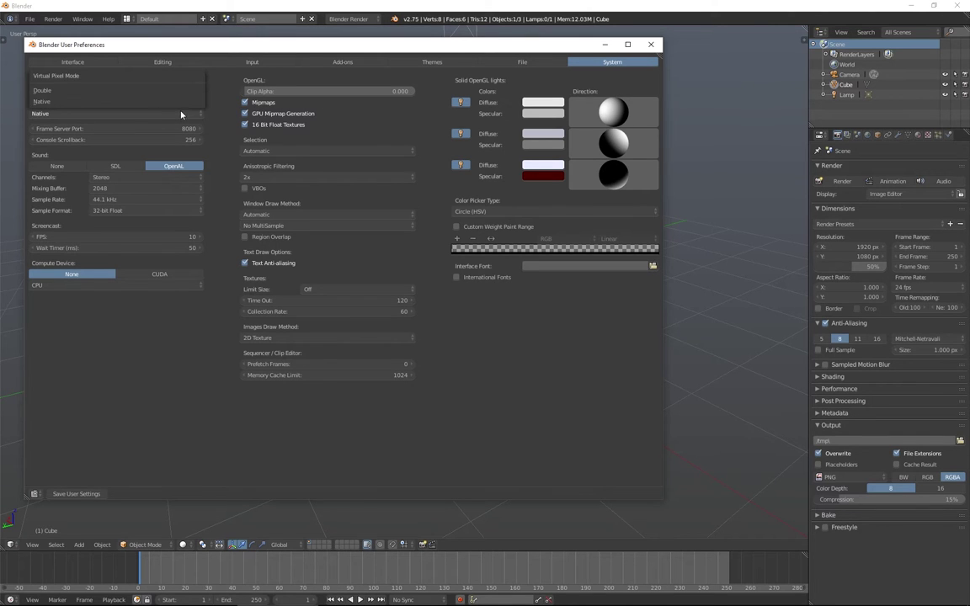
click(91, 89)
click(84, 174)
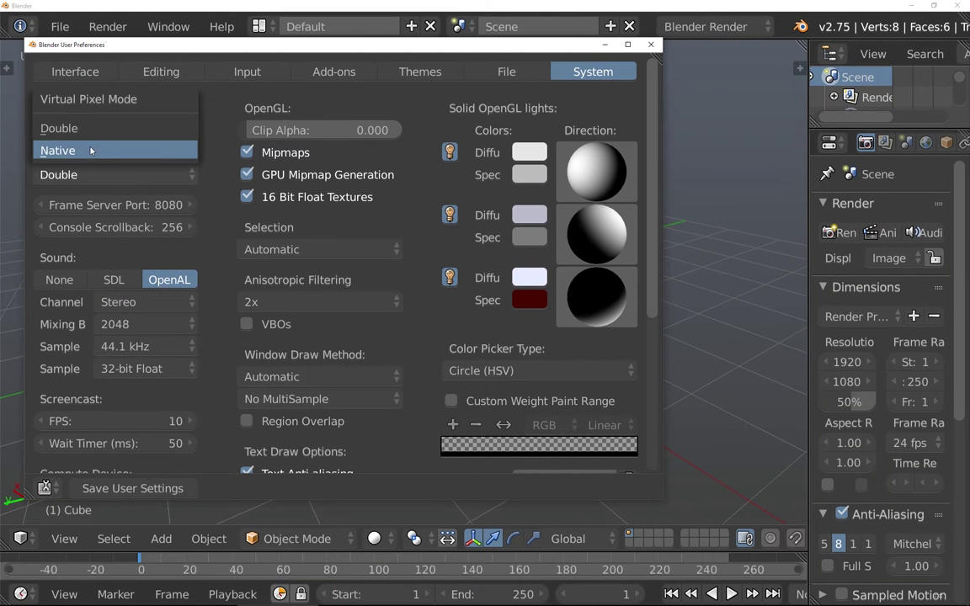
click(91, 150)
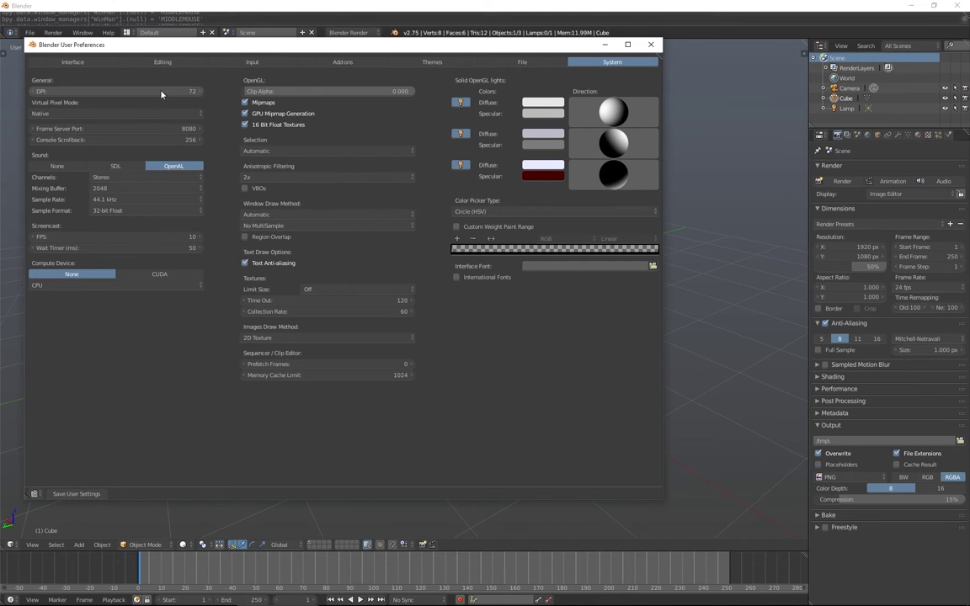
Step: Step the DPI down to 69, type 72, then step it down again to 69
click(32, 91)
click(32, 89)
click(32, 89)
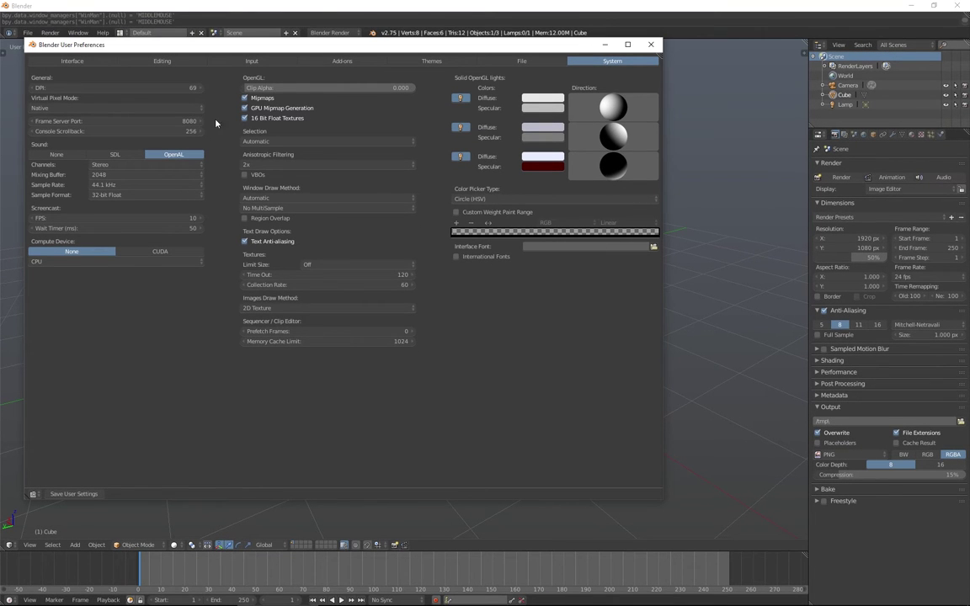
click(127, 88)
text(72)
key(Return)
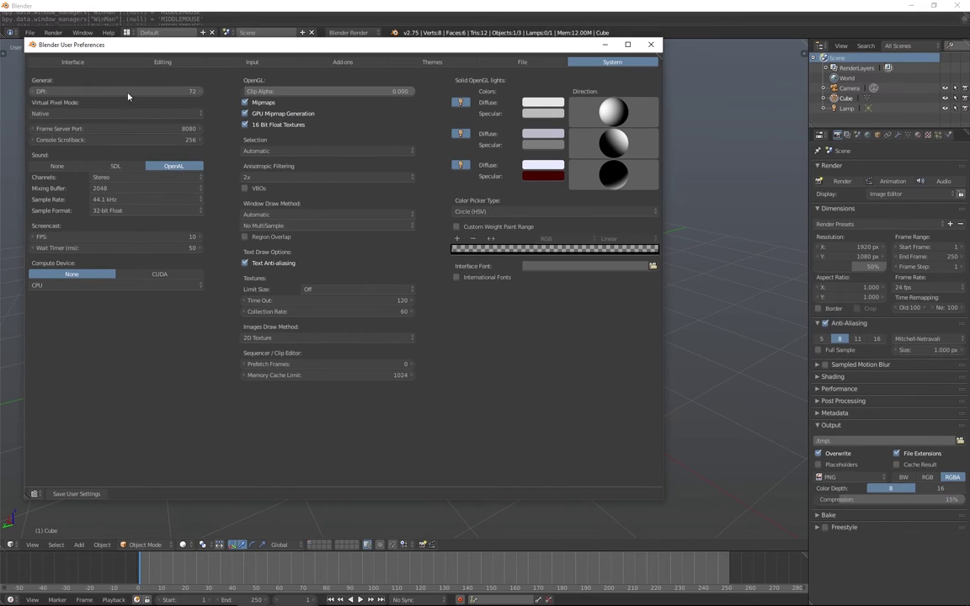
click(33, 91)
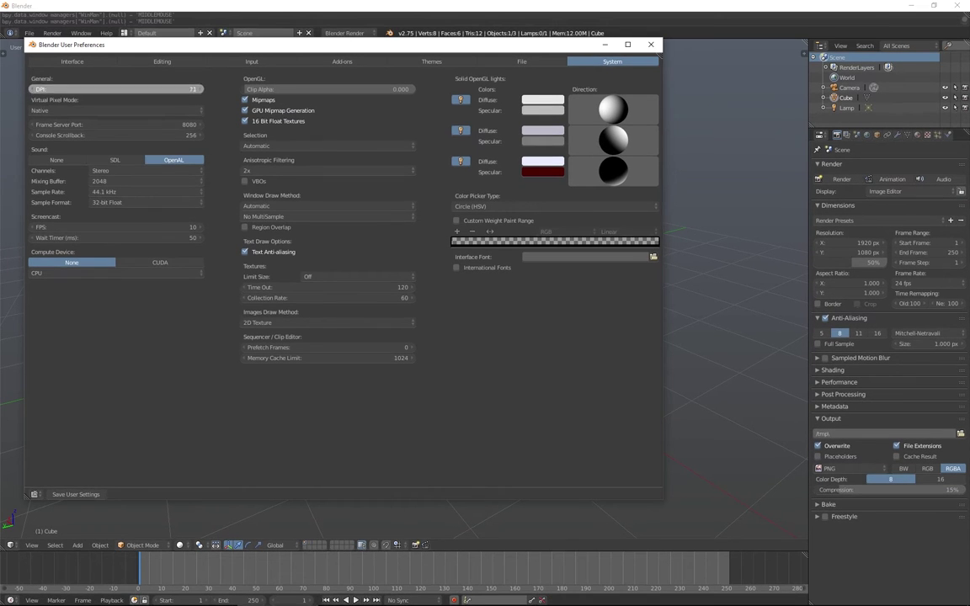
click(34, 89)
click(33, 88)
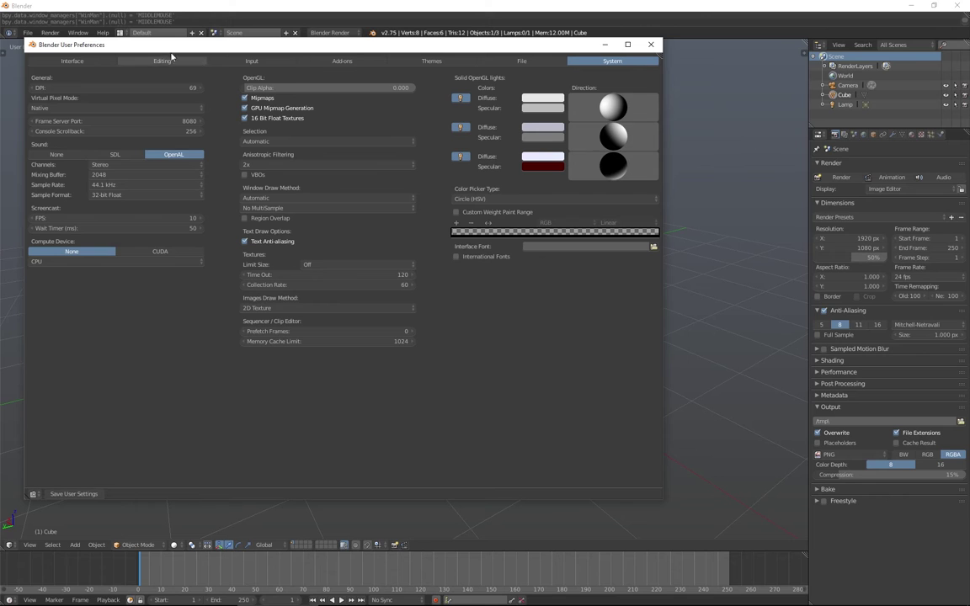
Step: Drag the Info header border up to hide its log lines, then bring User Preferences back to the front
click(26, 25)
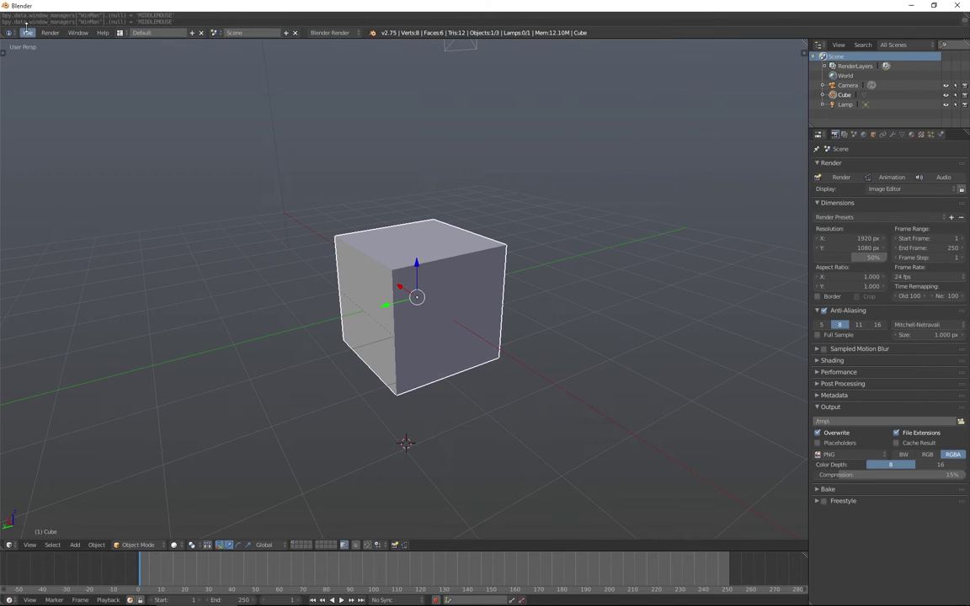
drag(14, 38, 10, 7)
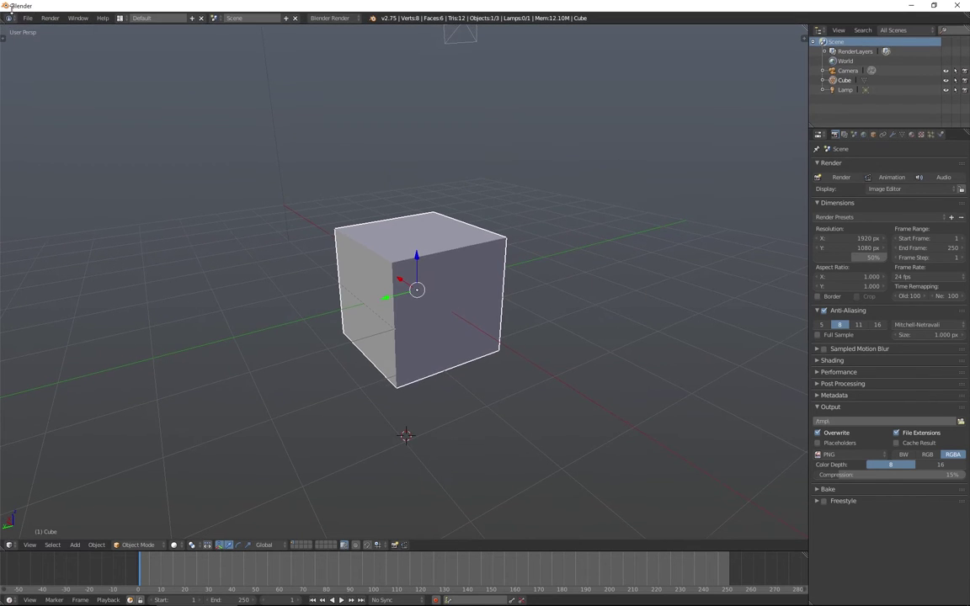
click(278, 599)
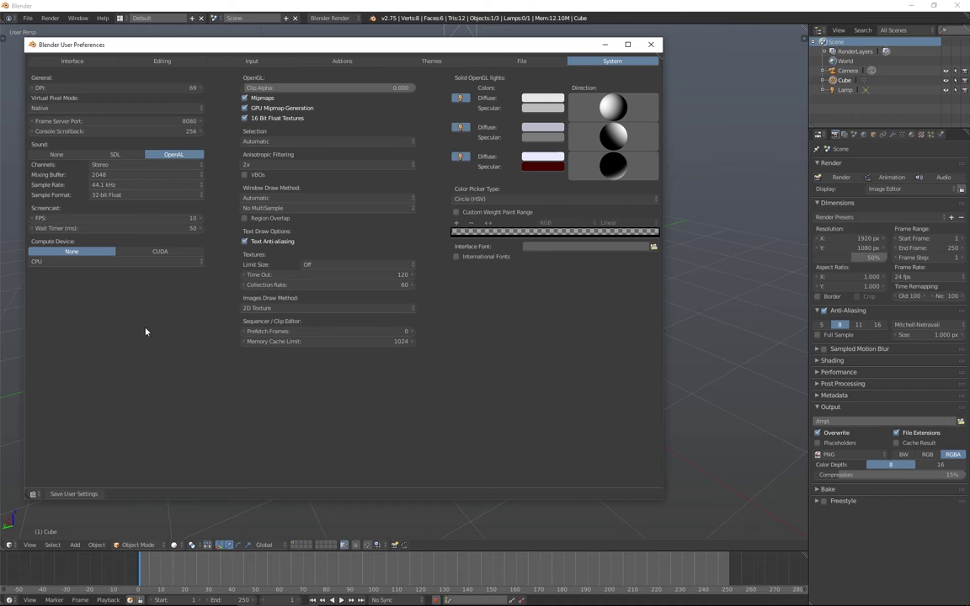
Step: Set Compute Device to CUDA using the GeForce GTX 980 and shift the preferences window right
click(160, 252)
click(71, 252)
click(129, 252)
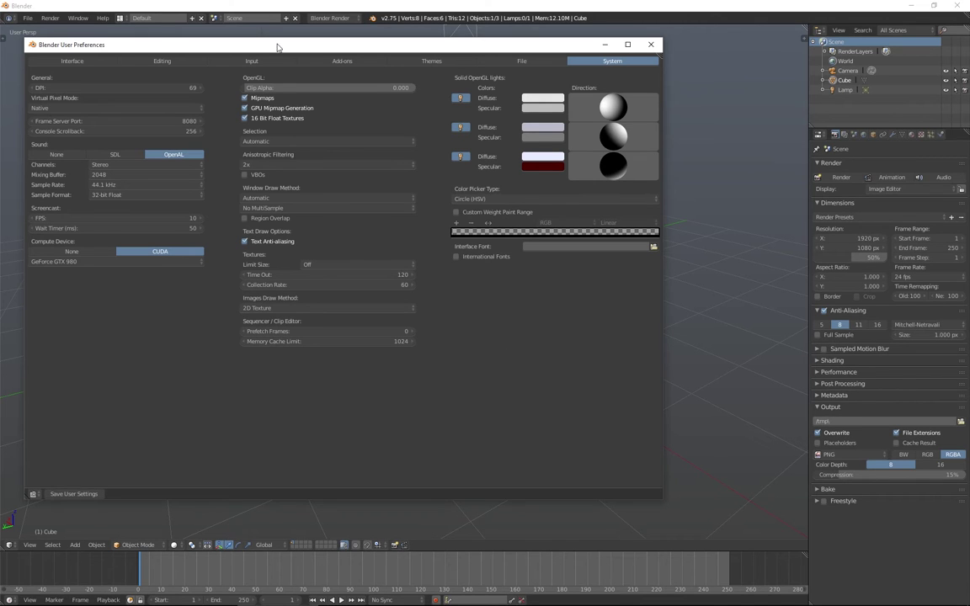
drag(277, 44, 357, 43)
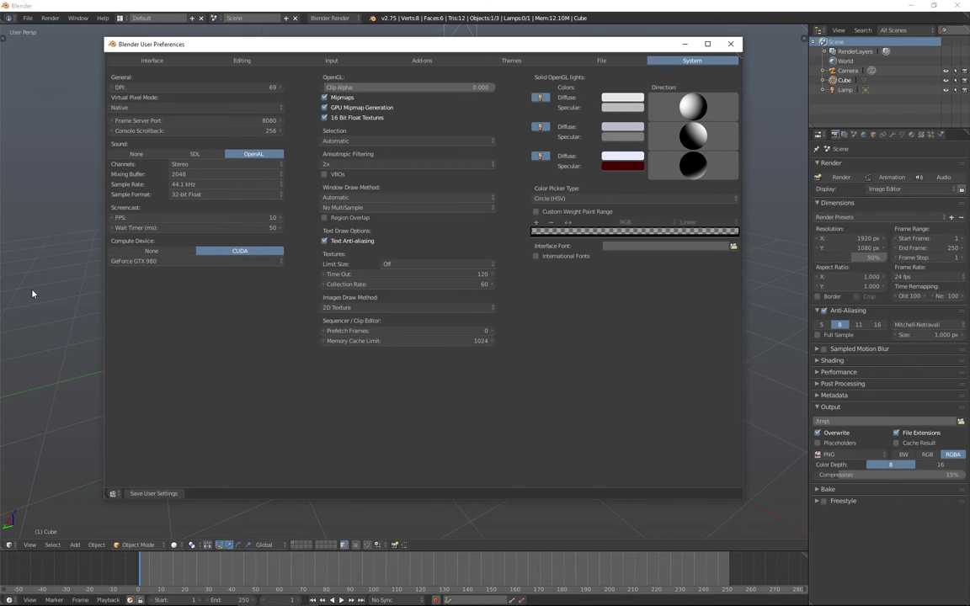
Step: Show the tool shelf (T) and properties panel (N) in the 3D view
key(t)
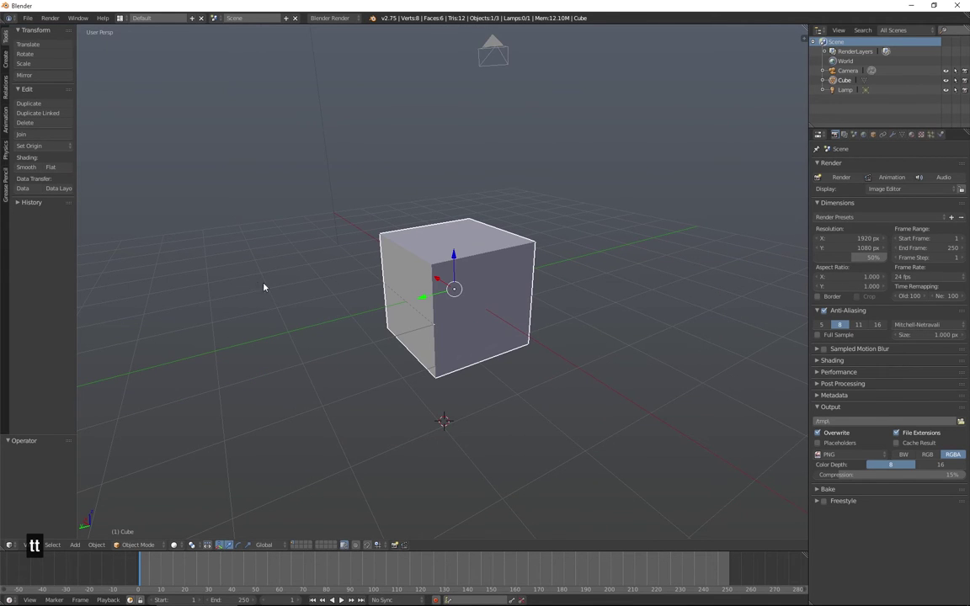
key(n)
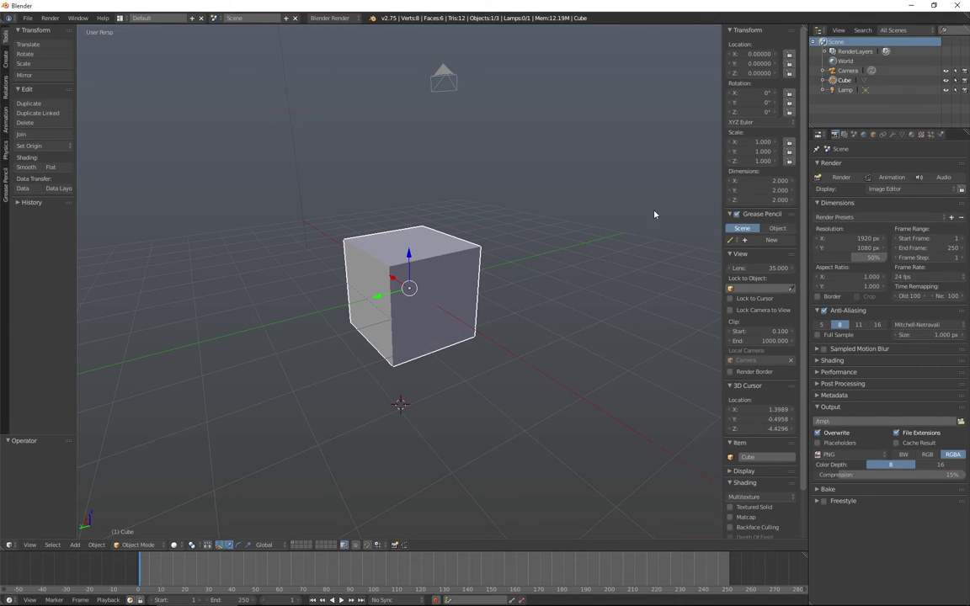
key(n)
key(n)
Step: Enable Region Overlap in System preferences and move the preferences window out of the way
click(249, 595)
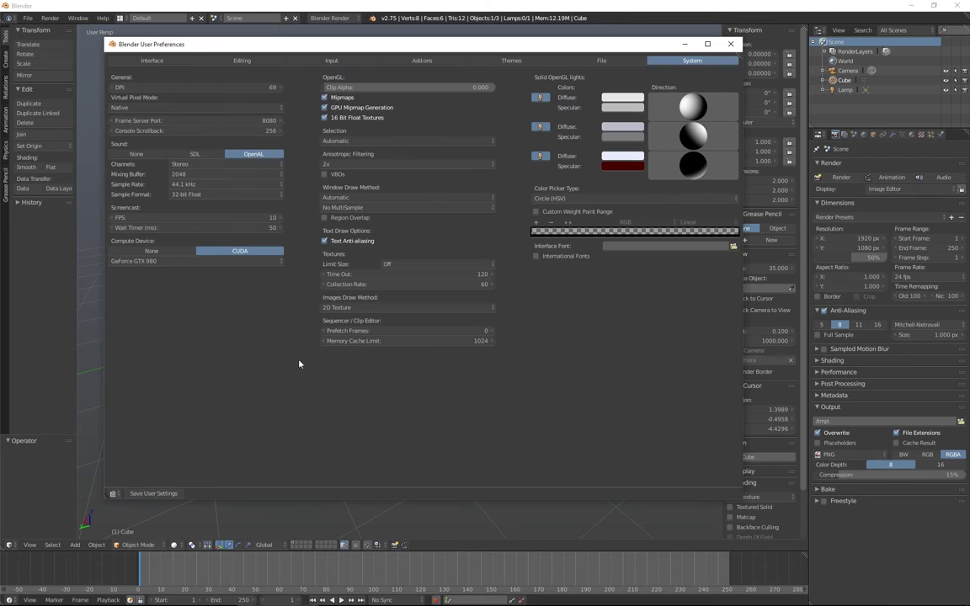
click(339, 218)
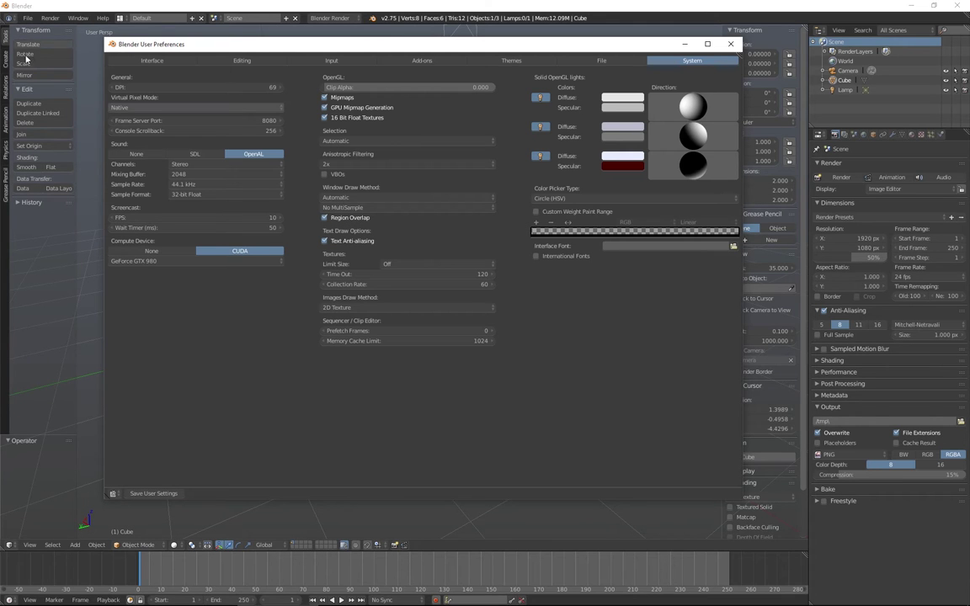
drag(623, 44, 593, 88)
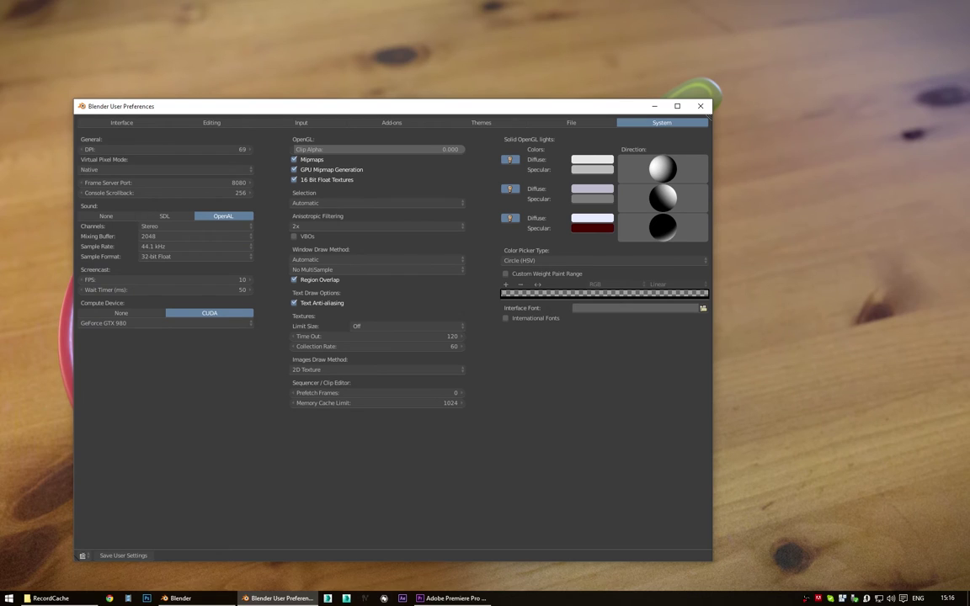
click(178, 598)
click(278, 598)
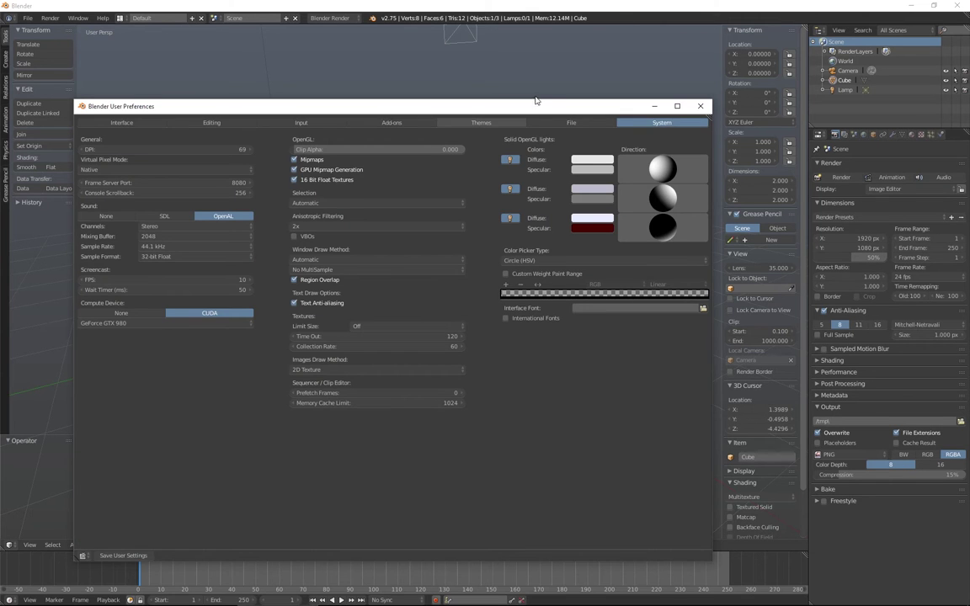
drag(536, 100, 542, 78)
click(661, 82)
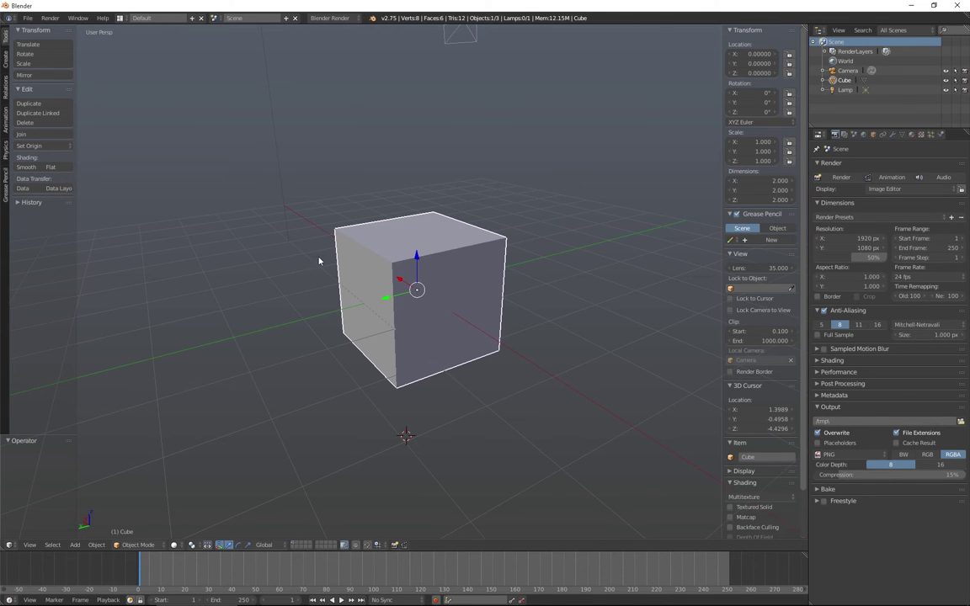
Step: Orbit around the cube, hiding and re-showing the side panels to check the overlap
middle_drag(394, 236, 368, 283)
key(t)
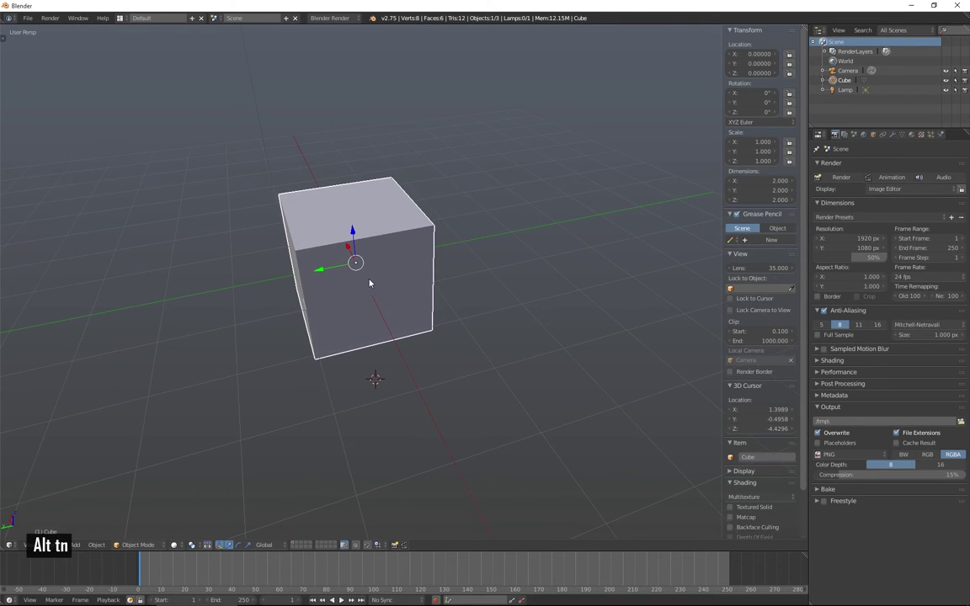
key(n)
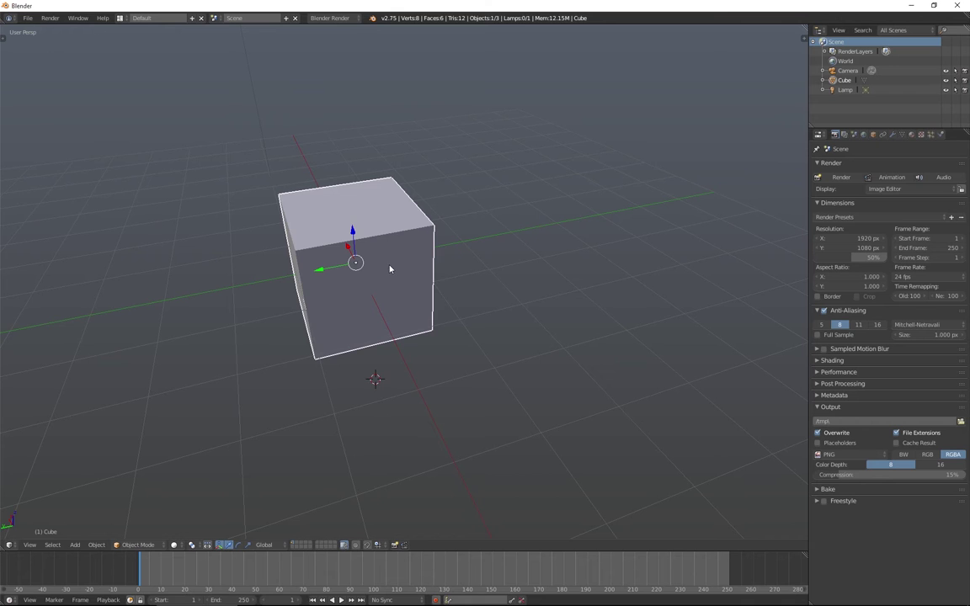
middle_drag(418, 251, 479, 217)
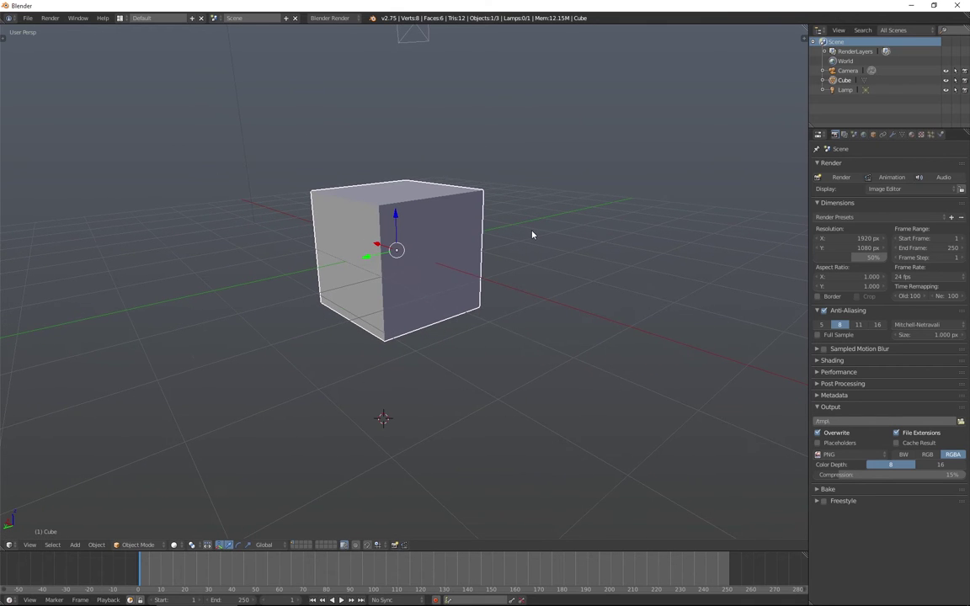
middle_drag(638, 286, 537, 303)
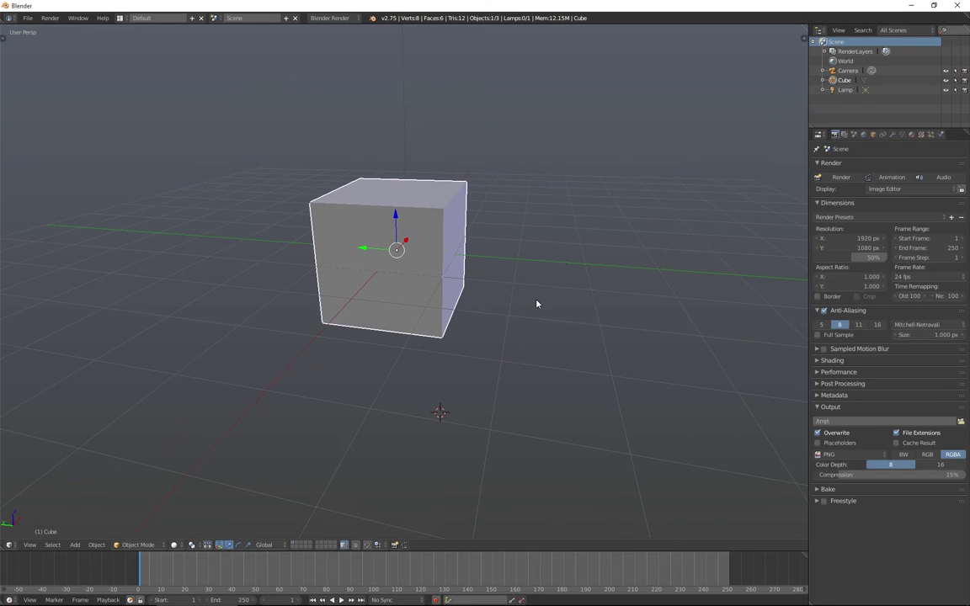
key(n)
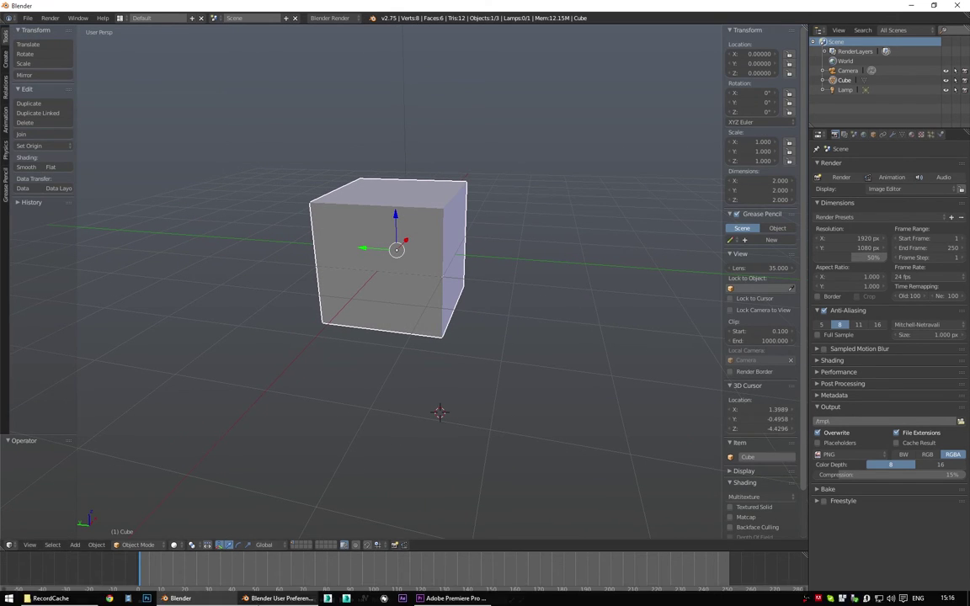
Step: Toggle Text Anti-aliasing off and back on, and rotate the second solid light's direction sphere
click(280, 598)
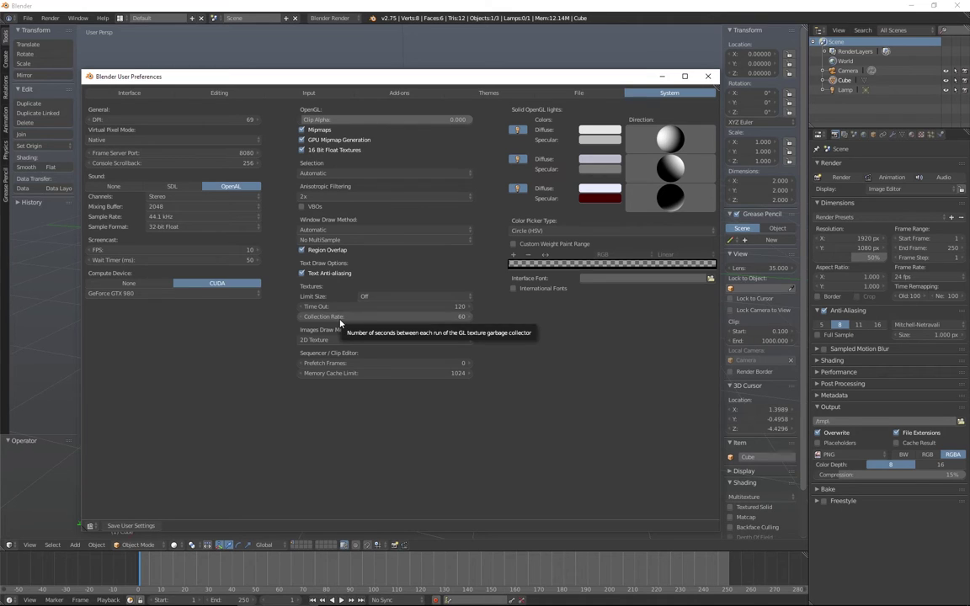
drag(519, 76, 492, 51)
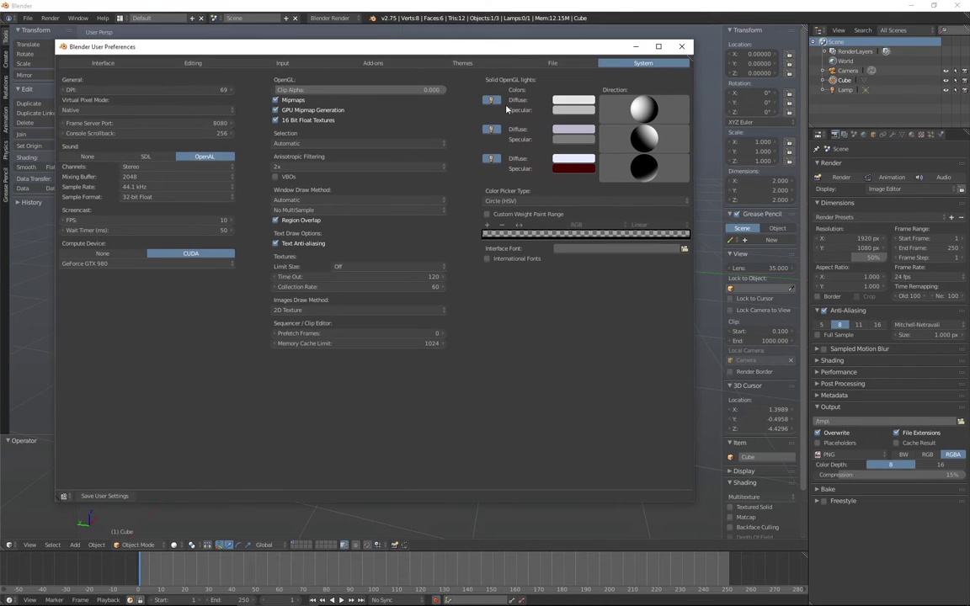
click(305, 245)
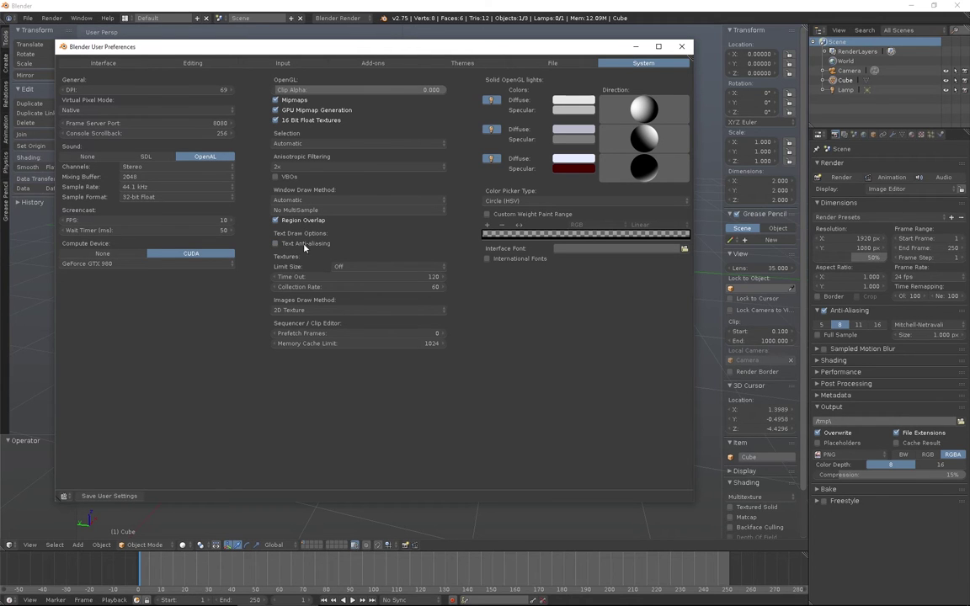
click(313, 245)
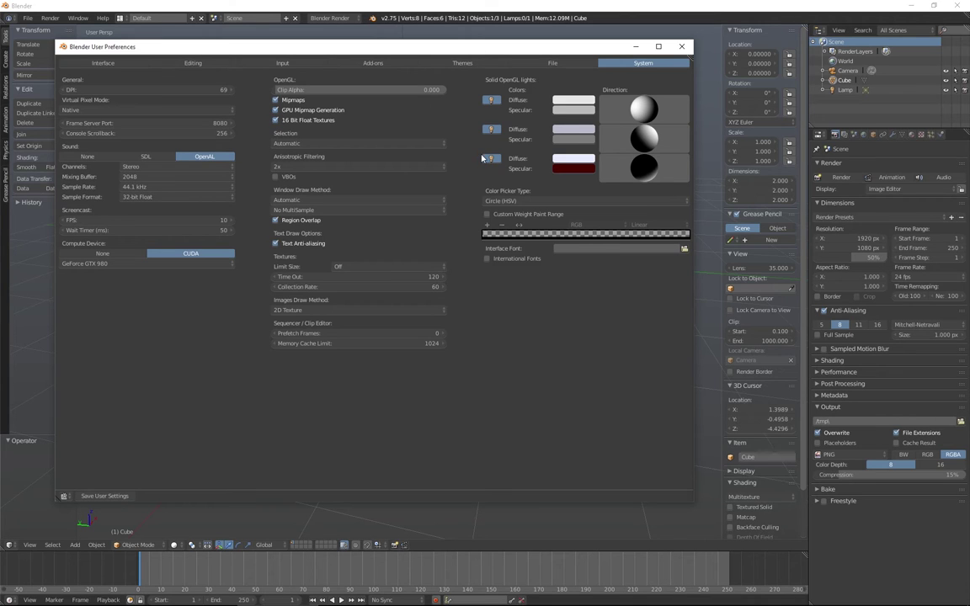
drag(638, 135, 646, 143)
click(105, 64)
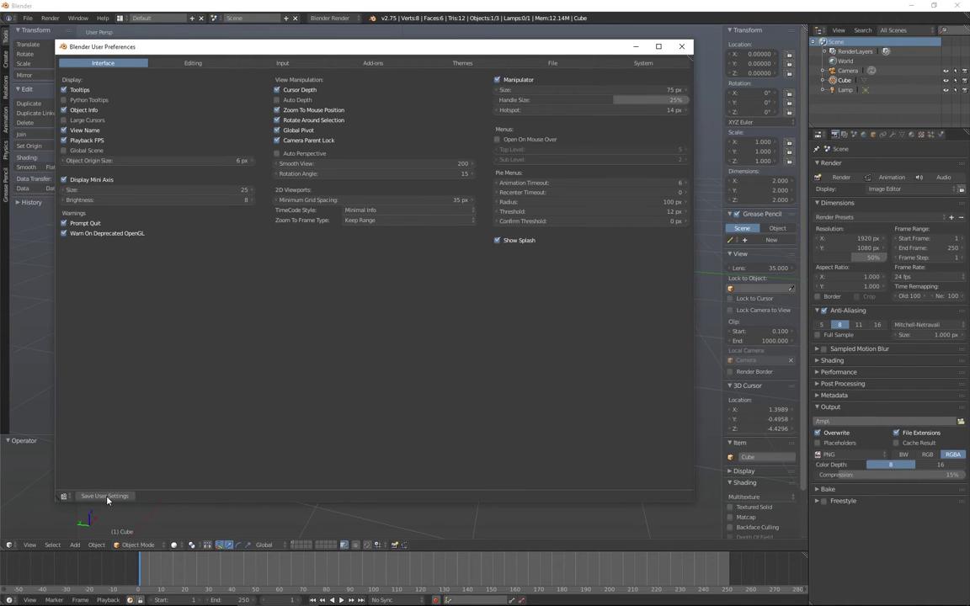
Step: Close the preferences, hide the tool shelf and properties panel, and orbit the camera into view
click(681, 47)
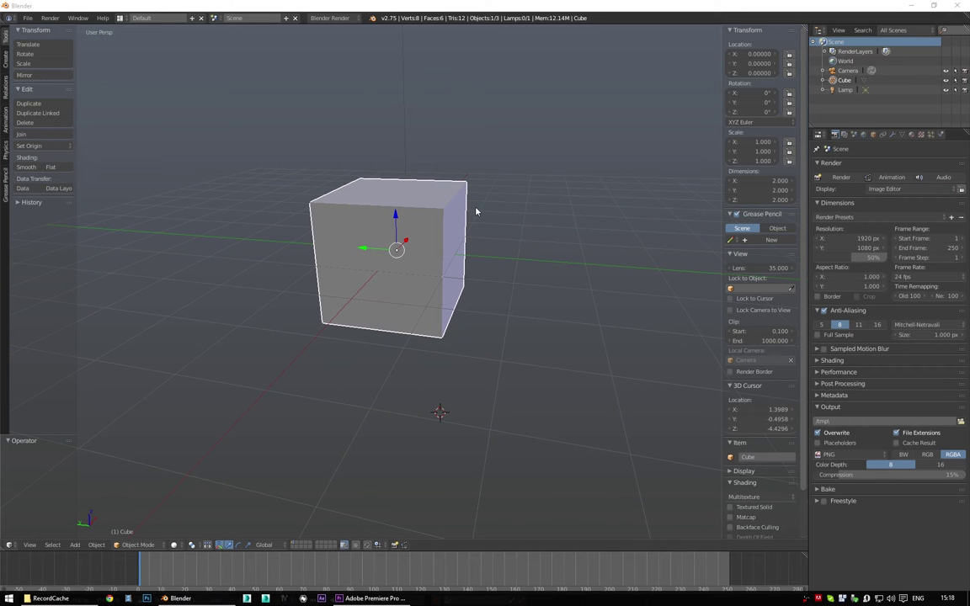
key(t)
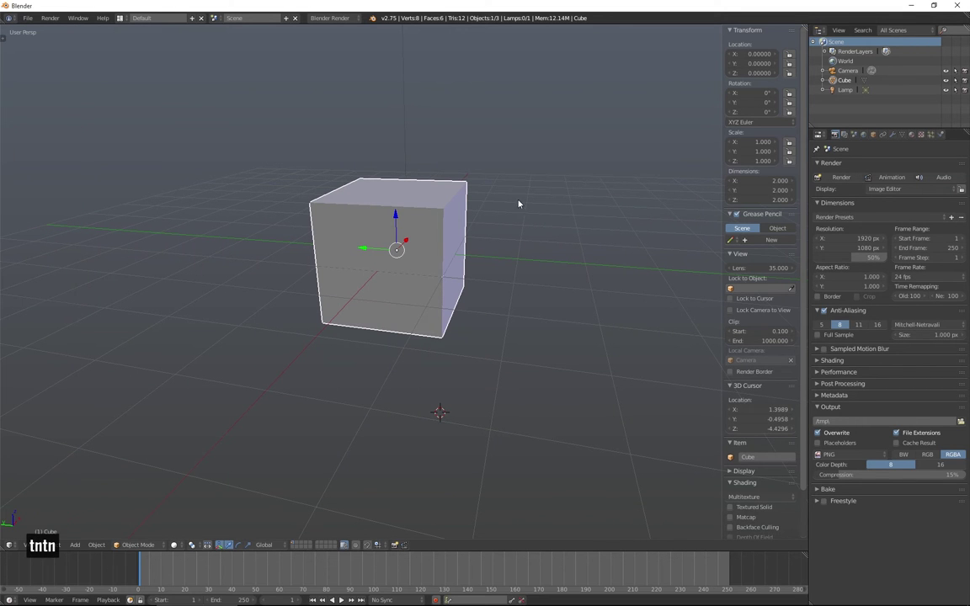
key(n)
alt+drag(574, 225, 539, 281)
alt+drag(583, 311, 512, 261)
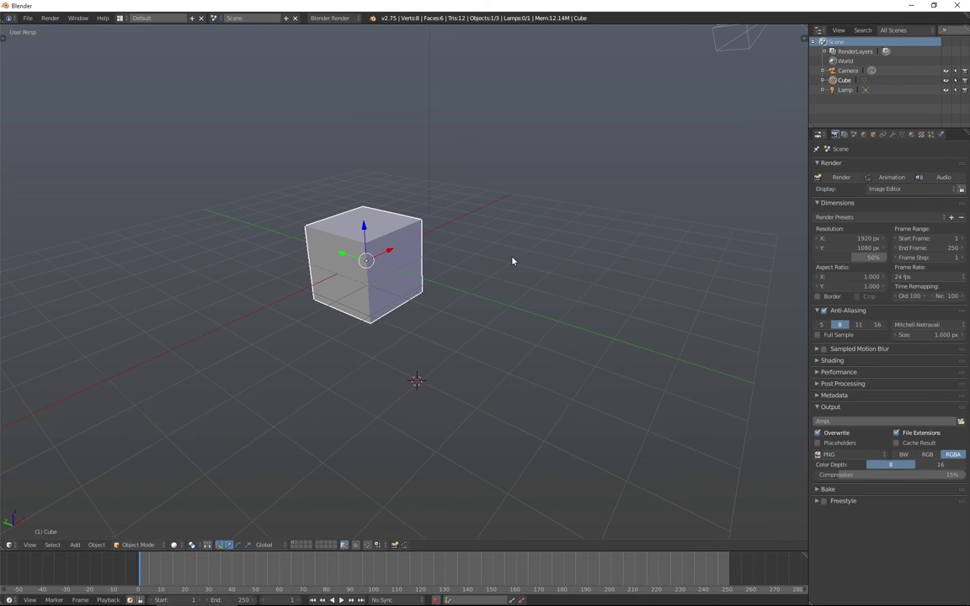
alt+drag(599, 269, 497, 315)
Step: Orbit the scene around to a near-front view of the cube
key(alt)
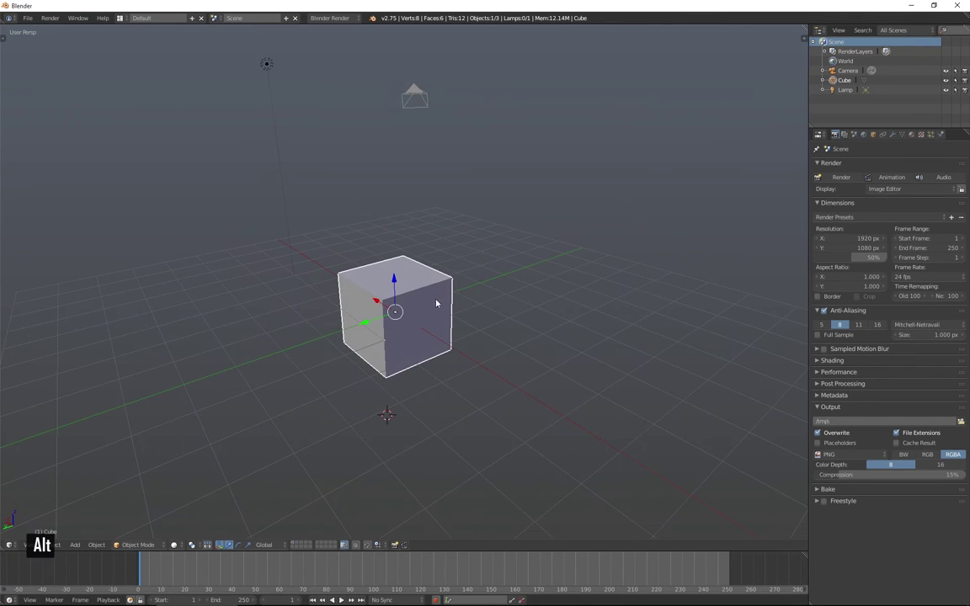
alt+drag(440, 305, 548, 282)
mouse_move(478, 284)
alt+mouse_down()
mouse_move(576, 297)
mouse_move(553, 307)
mouse_move(595, 314)
mouse_move(461, 306)
mouse_move(468, 296)
alt+mouse_up()
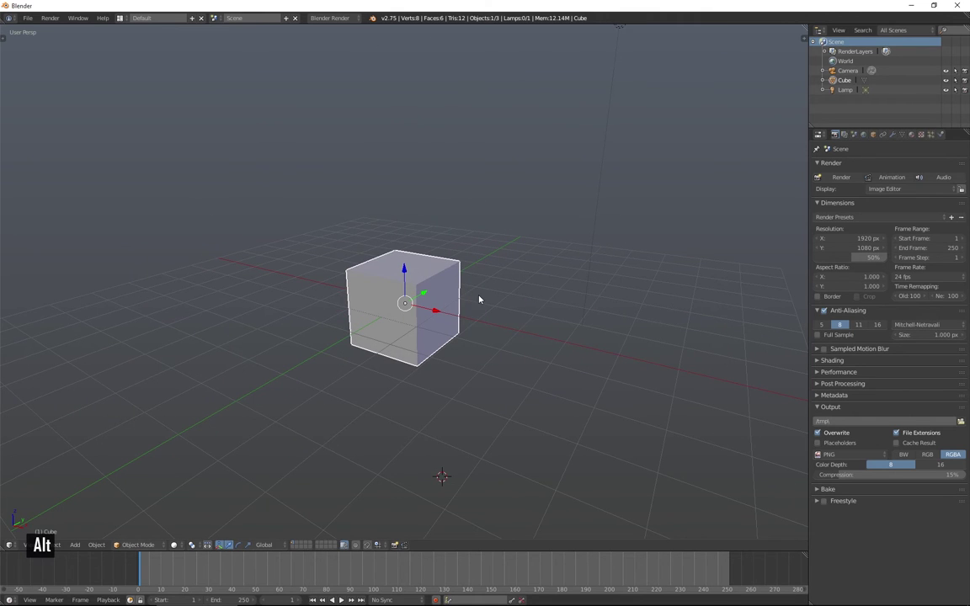
alt+drag(565, 340, 525, 339)
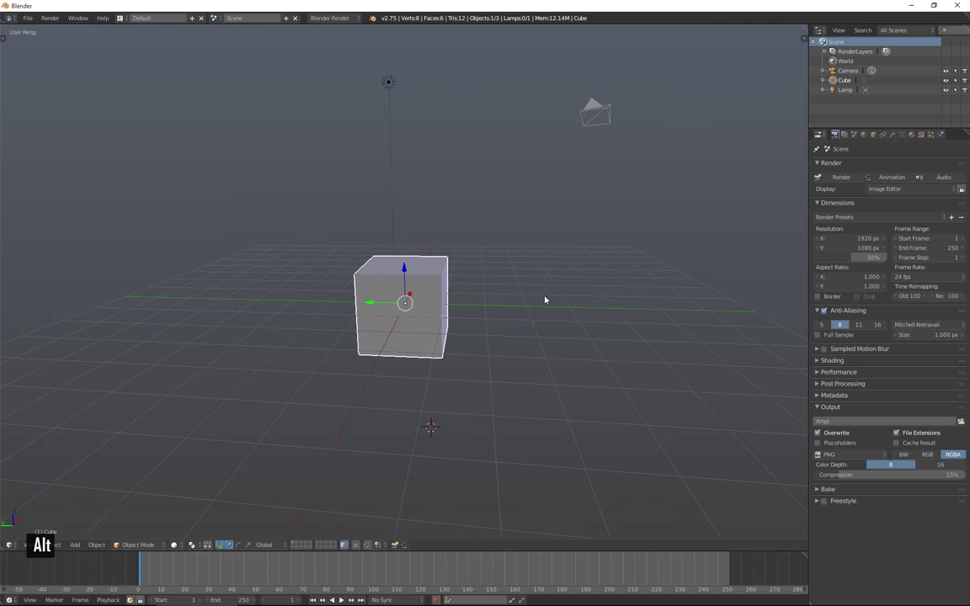
Step: Select the camera, then the lamp, and orbit back to a near-front view of the cube
right_click(607, 105)
right_click(388, 81)
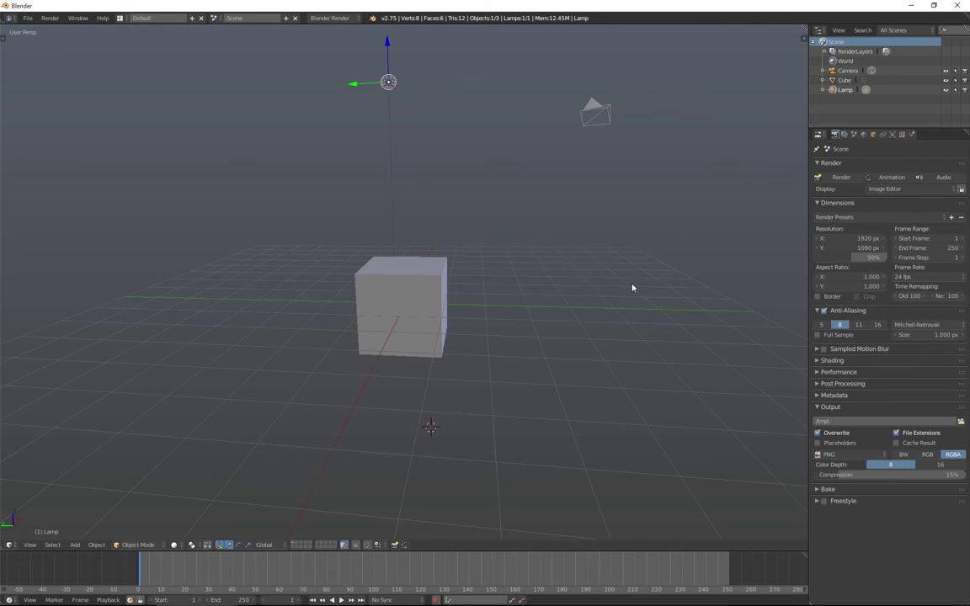
alt+drag(632, 285, 554, 282)
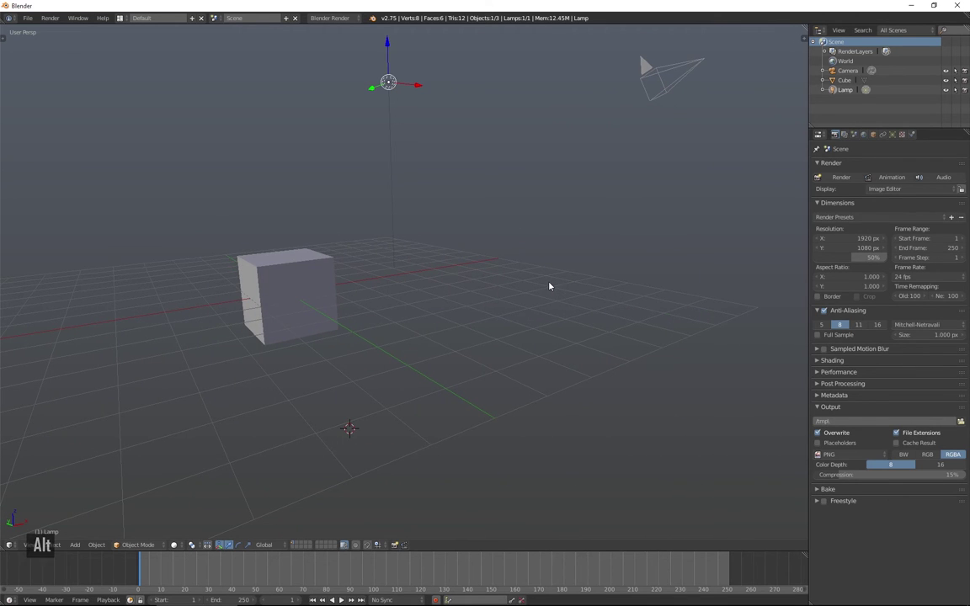
middle_drag(552, 284, 413, 335)
alt+drag(412, 335, 452, 267)
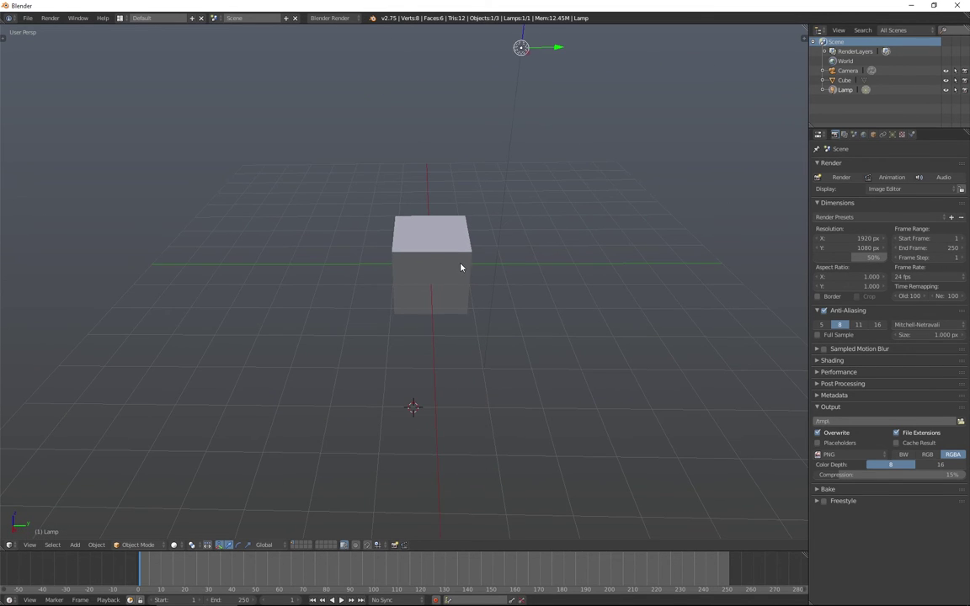
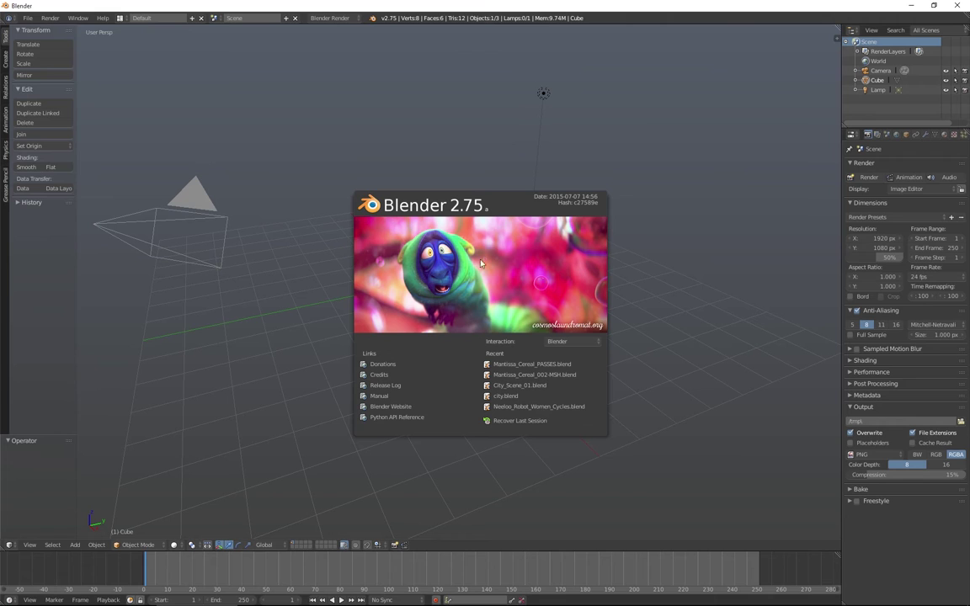
Step: Close the splash screen and open the render engine dropdown in the header
click(388, 112)
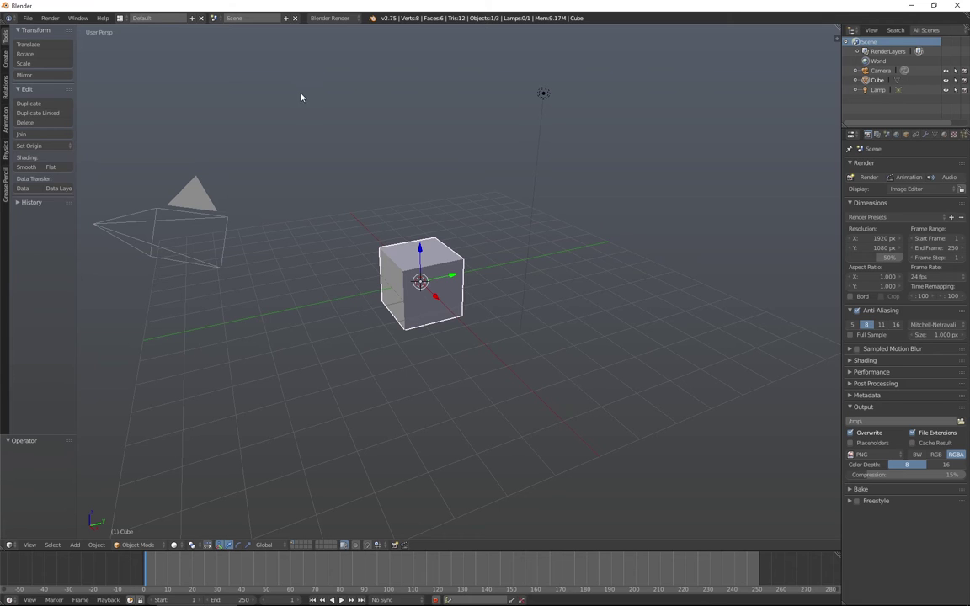
click(347, 19)
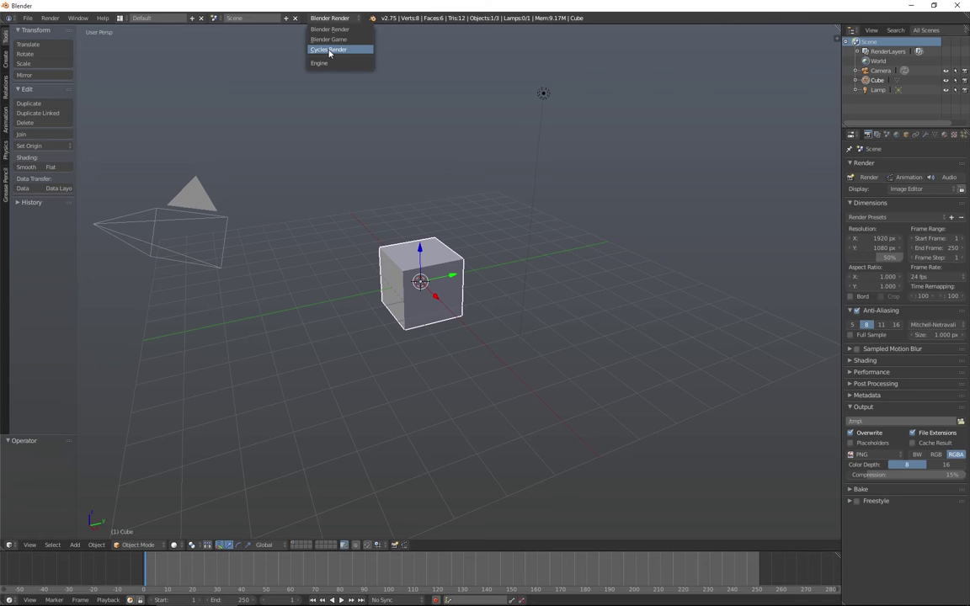
Step: Switch to Cycles Render, compare against Blender Render, then settle back on Cycles Render
click(330, 51)
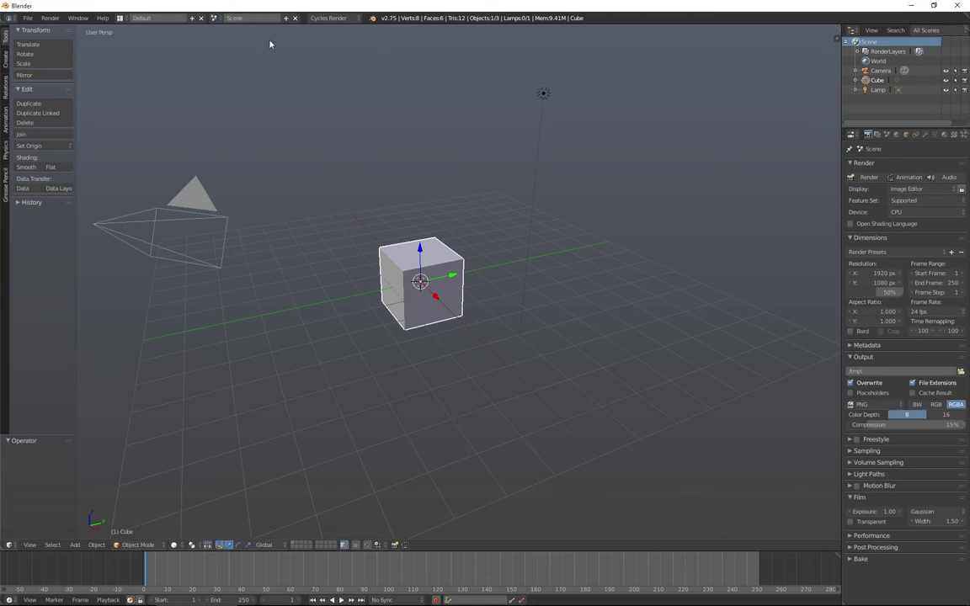
click(354, 18)
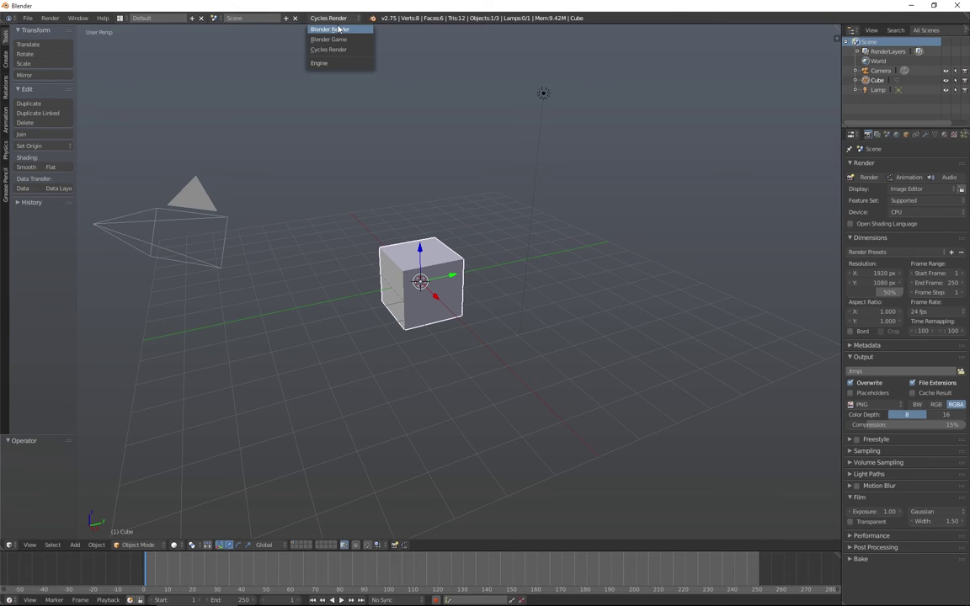
click(335, 29)
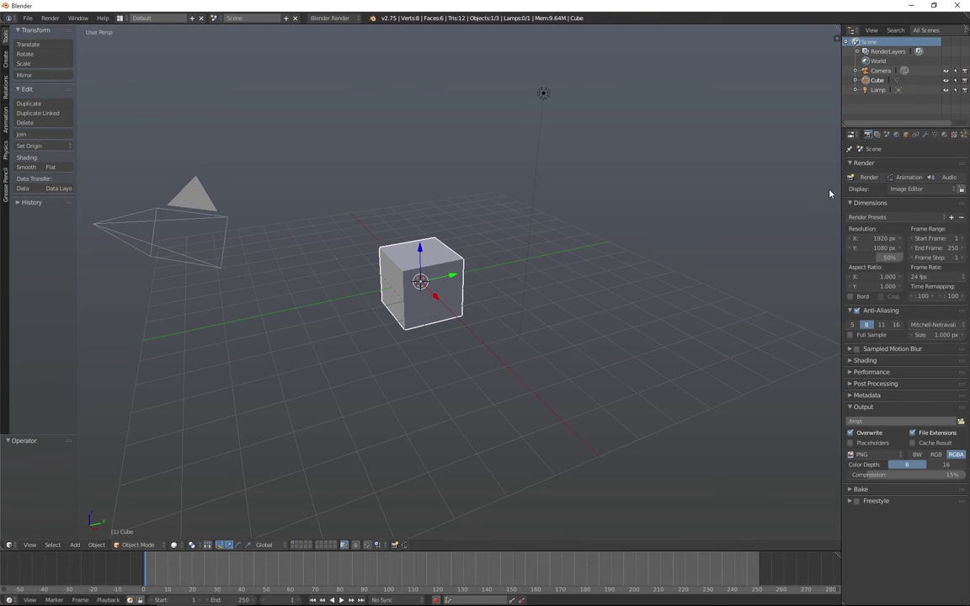
click(330, 17)
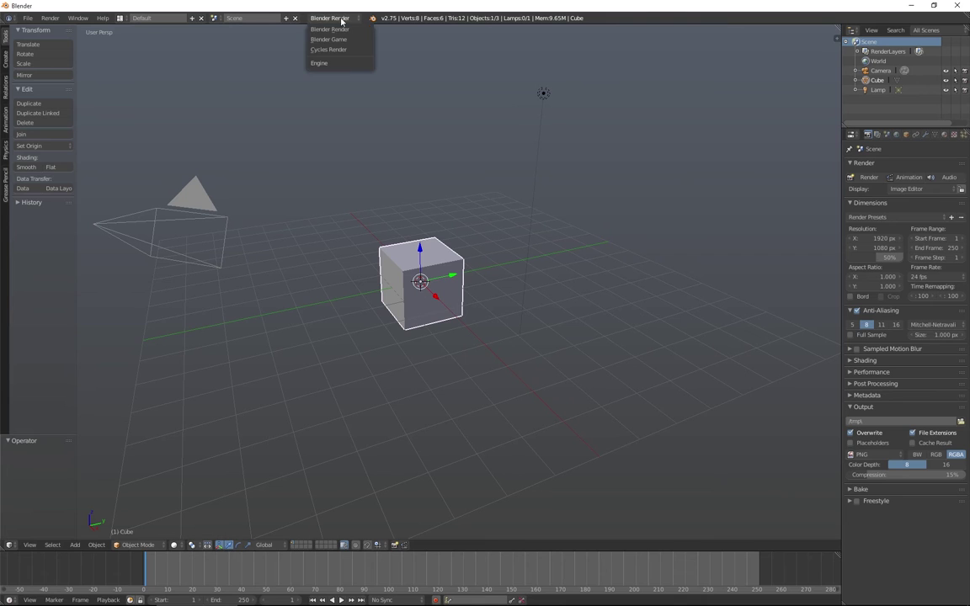
click(328, 49)
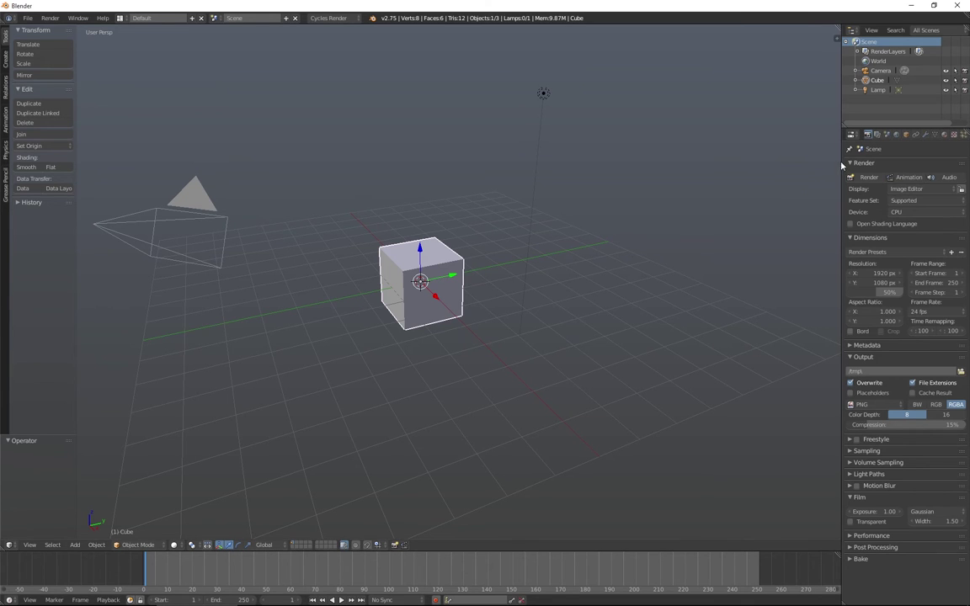
Step: Widen the properties column, hide the tool shelf and show the sidebar with T and N
drag(841, 165, 818, 165)
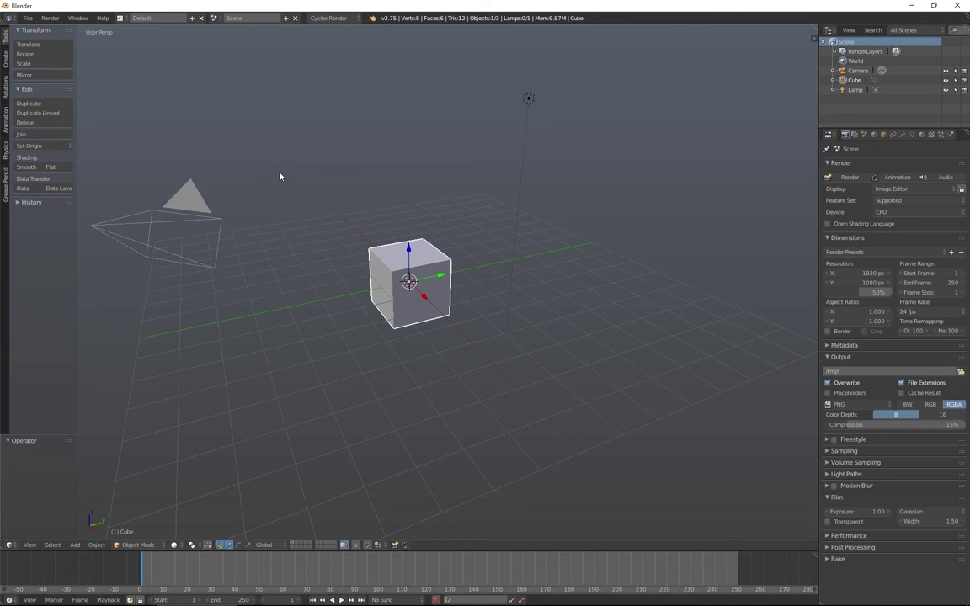
key(t)
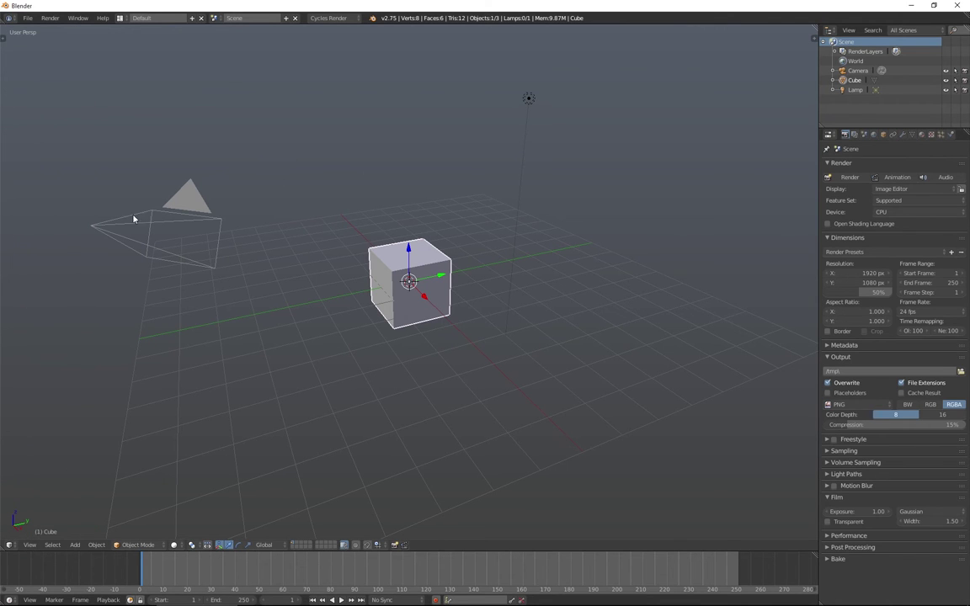
key(t)
key(t)
key(n)
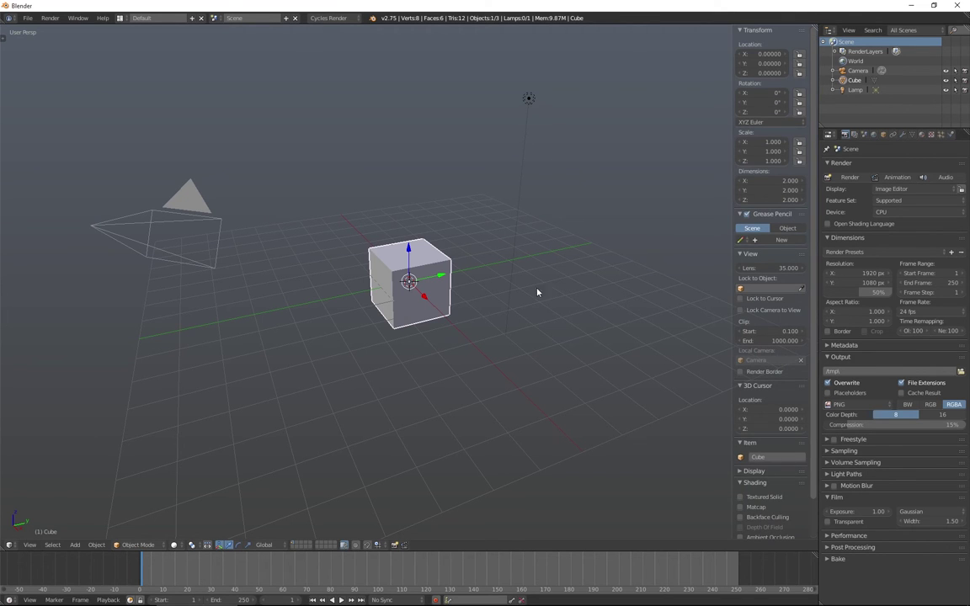
key(n)
key(n)
Step: Set the viewport lens to 70 mm and orbit around the cube
click(782, 268)
text(70)
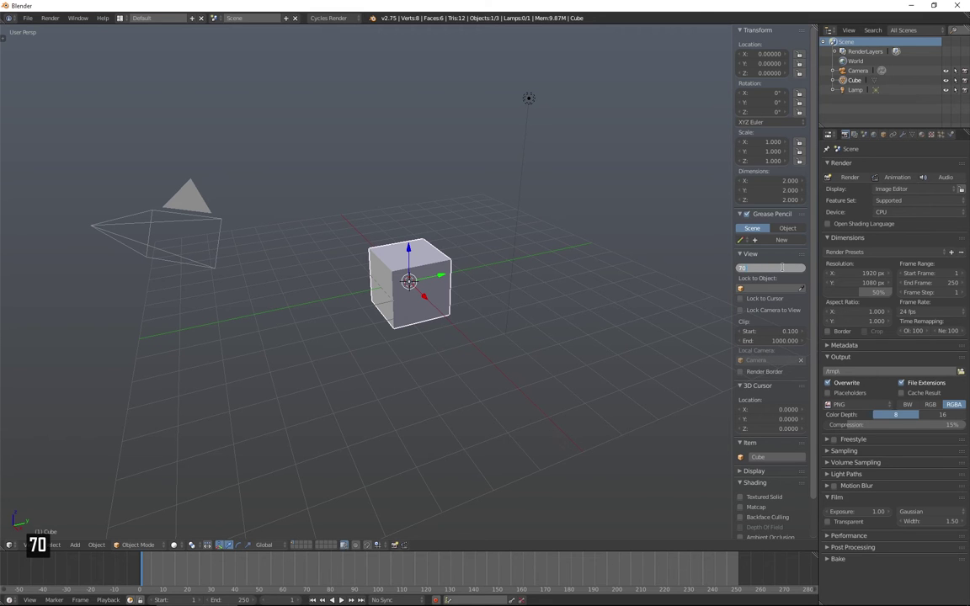
key(Return)
scroll(511, 306, down, 5)
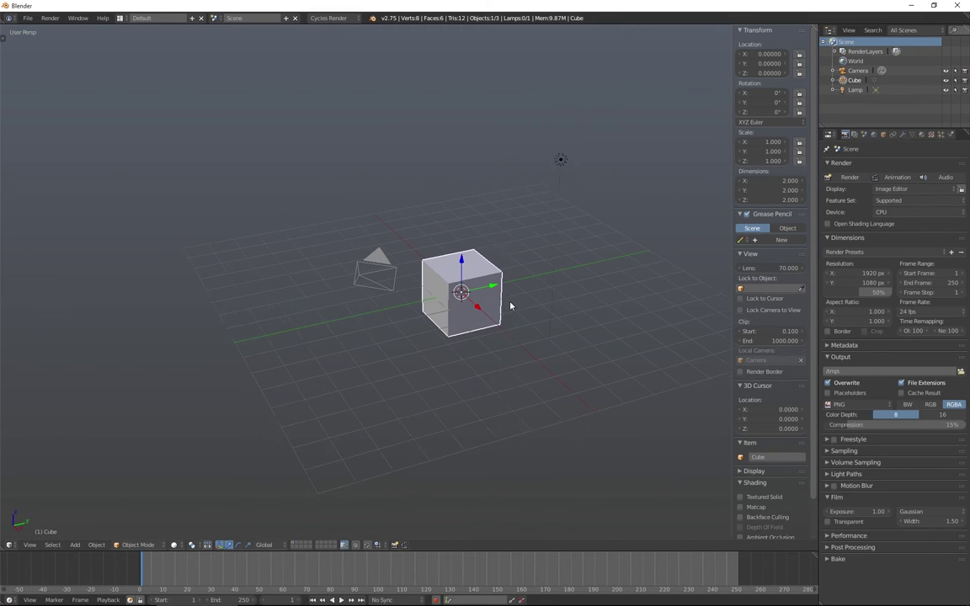
alt+drag(466, 342, 436, 344)
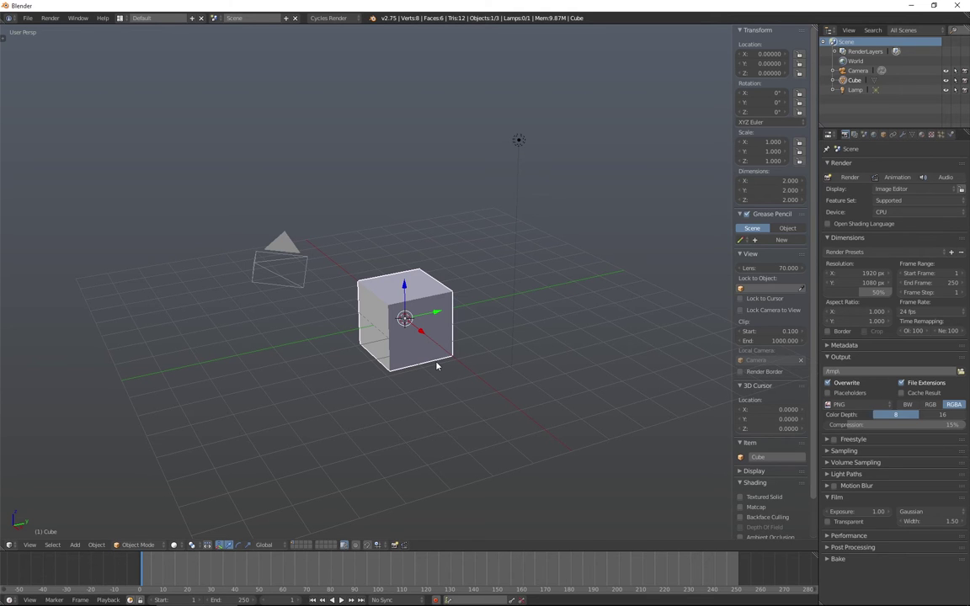
middle_drag(436, 365, 396, 362)
Step: Compare with a 35 mm viewport lens, orbiting to the cube's left face
click(781, 268)
text(35)
key(Return)
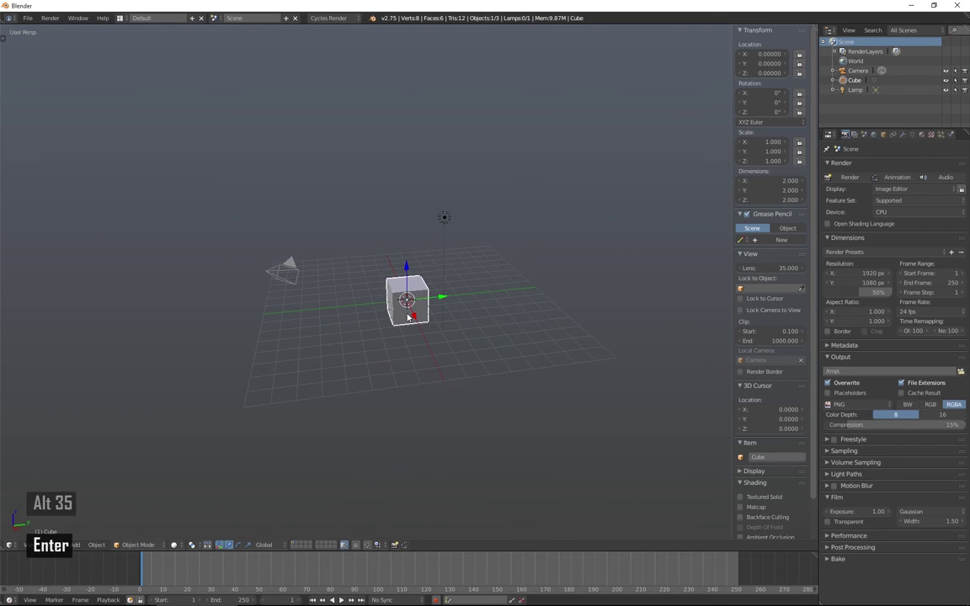
scroll(410, 316, up, 6)
middle_drag(407, 318, 428, 361)
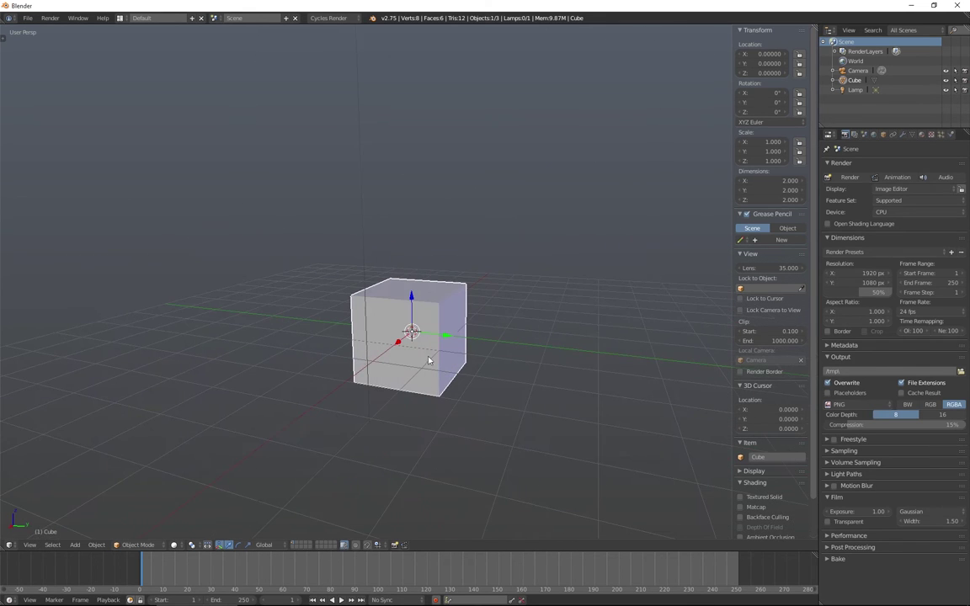
Step: Return the viewport lens to 70 mm, then orbit and pan the view left
click(784, 267)
text(70)
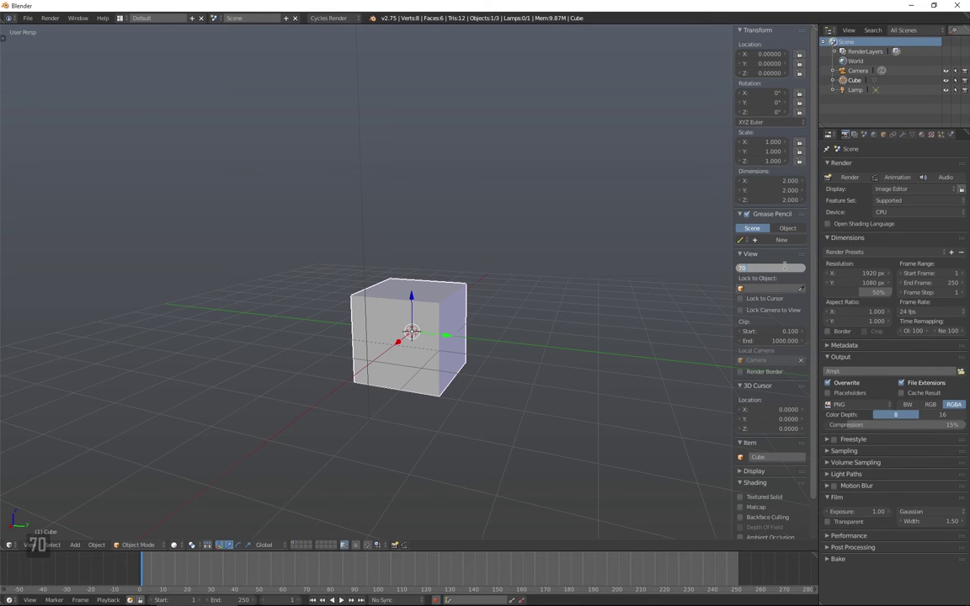
key(Return)
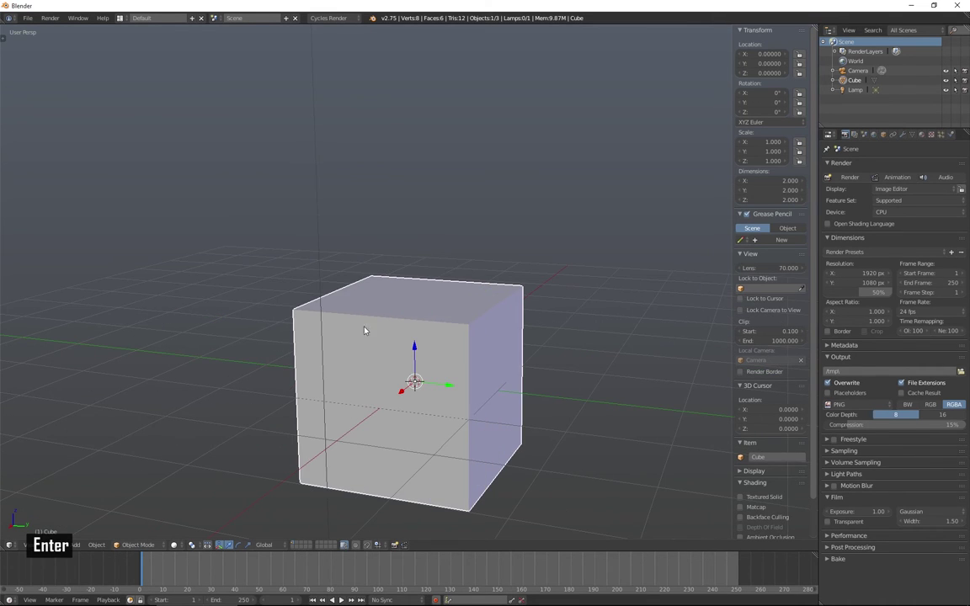
scroll(367, 331, down, 3)
mouse_move(389, 376)
alt+mouse_down()
mouse_move(451, 396)
mouse_move(407, 394)
mouse_move(448, 372)
mouse_move(267, 414)
mouse_move(236, 404)
mouse_move(347, 391)
mouse_move(382, 318)
mouse_move(411, 389)
mouse_move(401, 336)
mouse_move(383, 391)
mouse_move(398, 387)
alt+mouse_up()
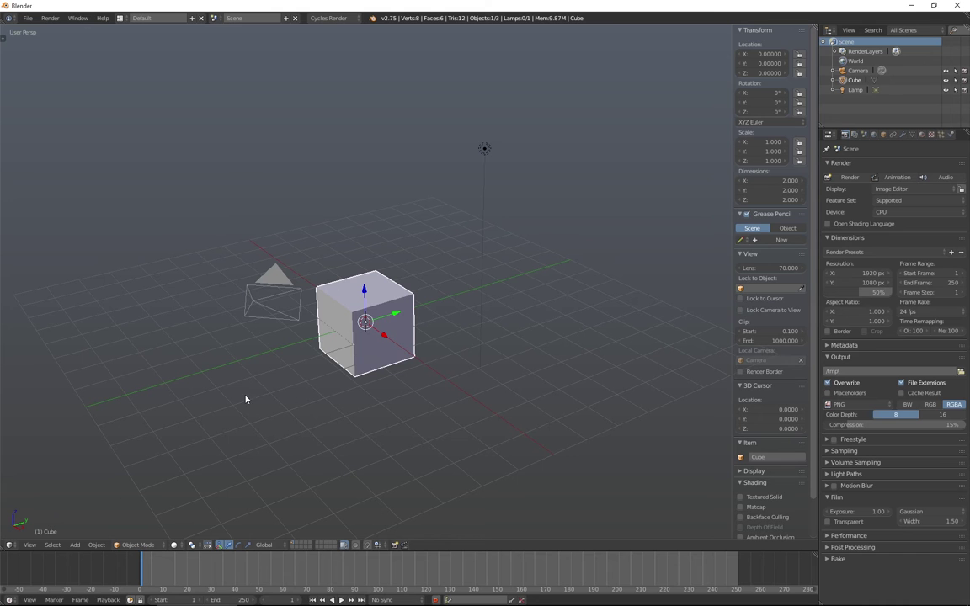
middle_drag(374, 365, 448, 331)
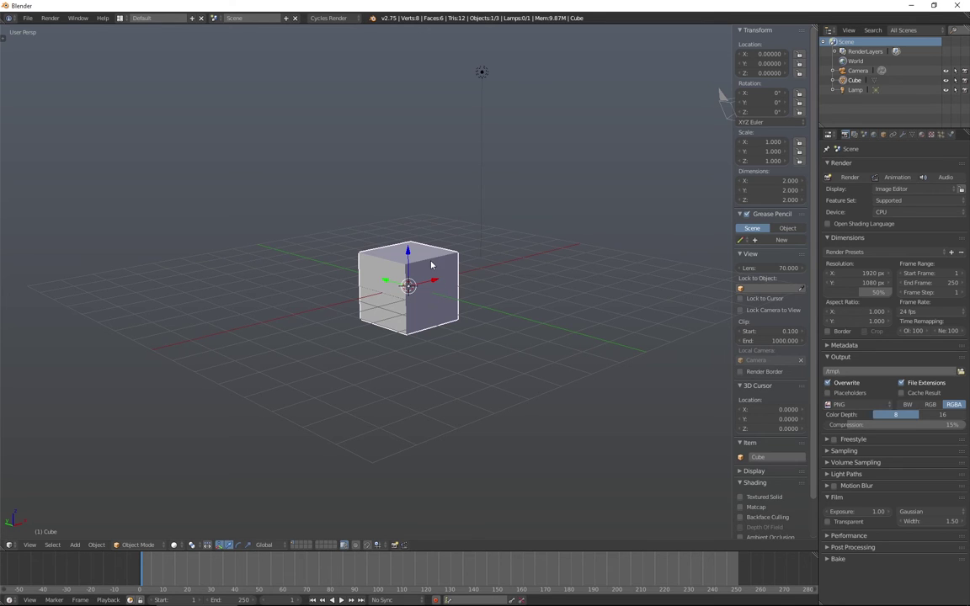
shift+middle_drag(548, 229, 493, 240)
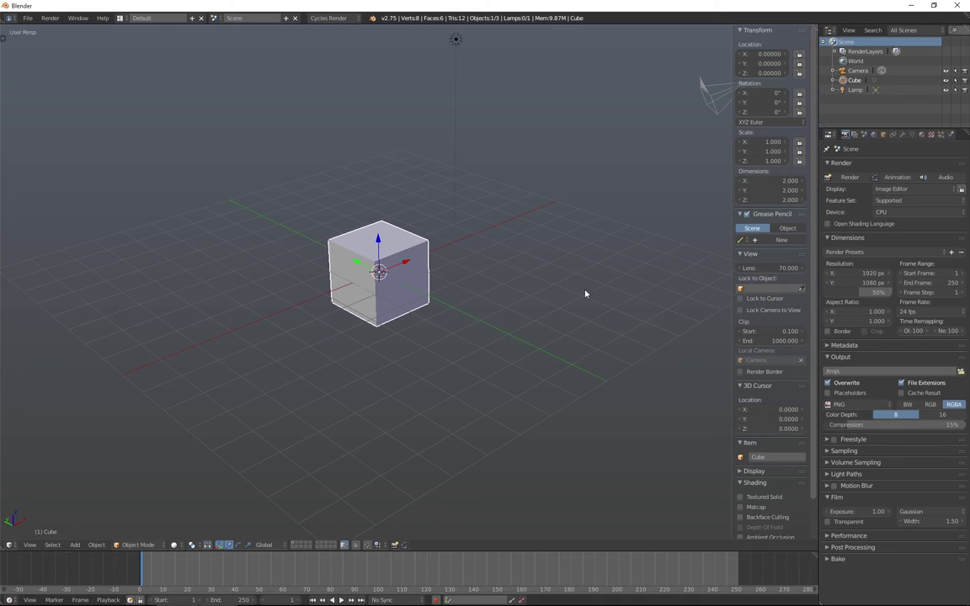
Step: Hide the sidebar and delete the lamp and the camera
key(n)
middle_drag(587, 291, 513, 329)
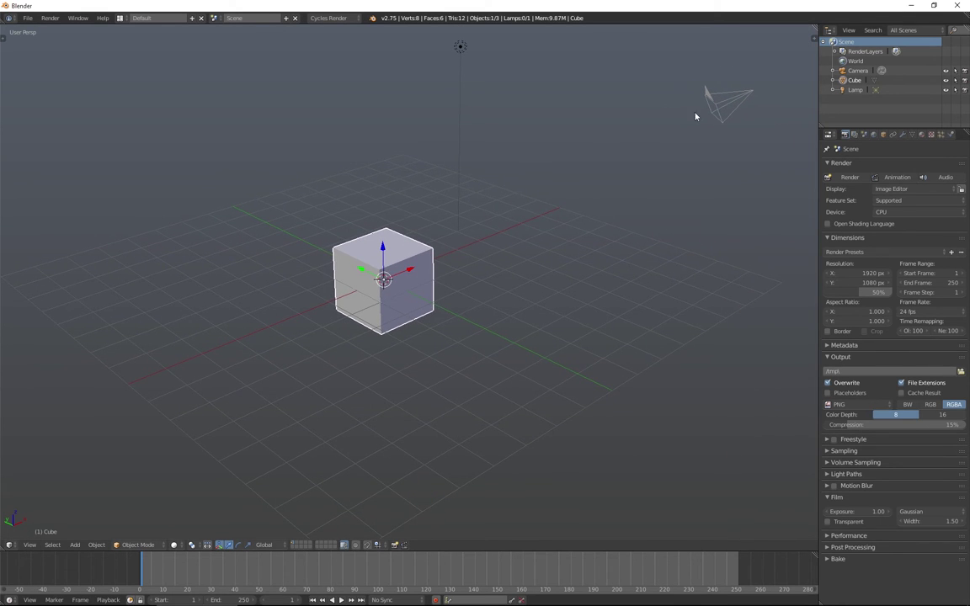
right_click(462, 50)
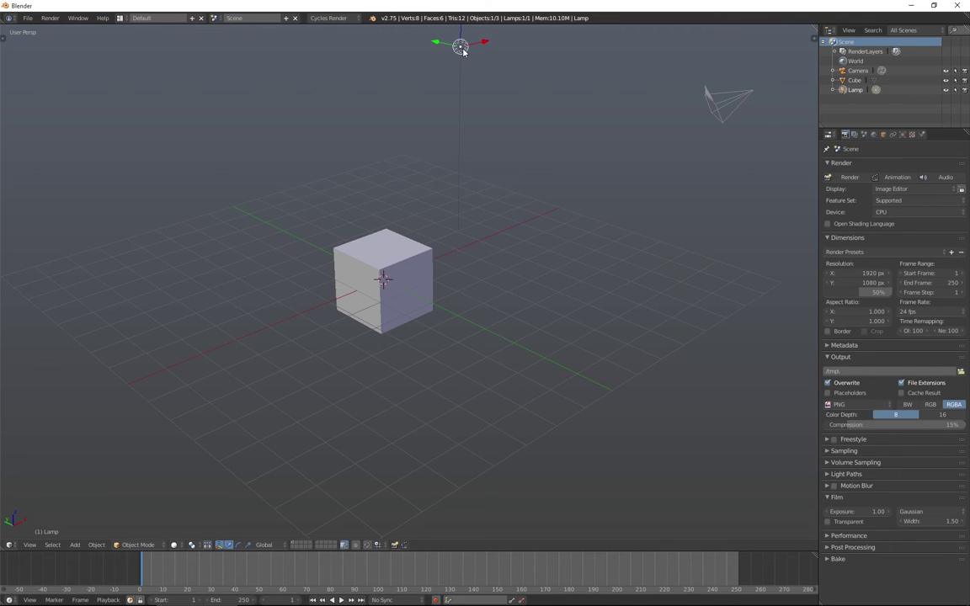
key(Delete)
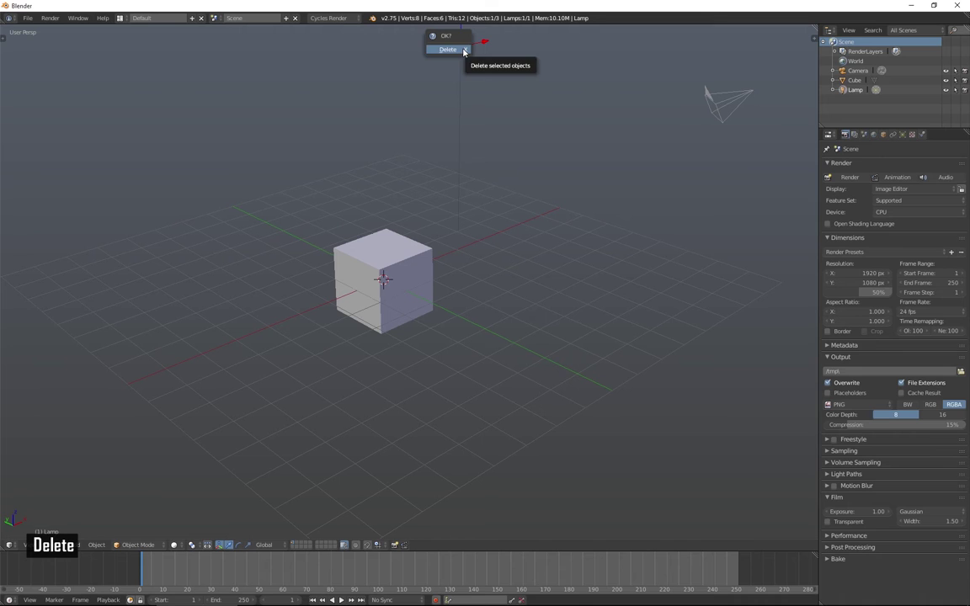
key(Return)
right_click(722, 104)
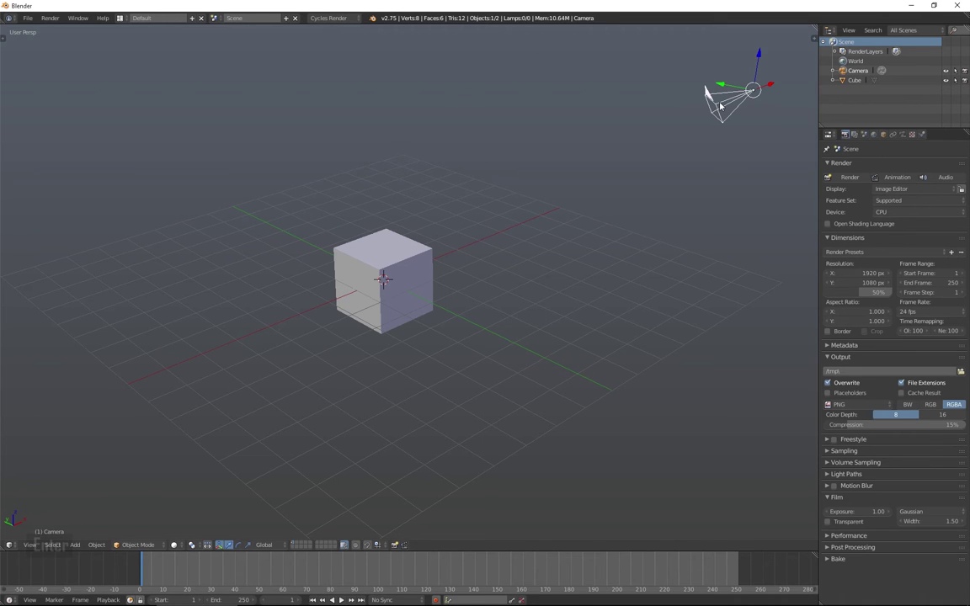
key(Delete)
key(Return)
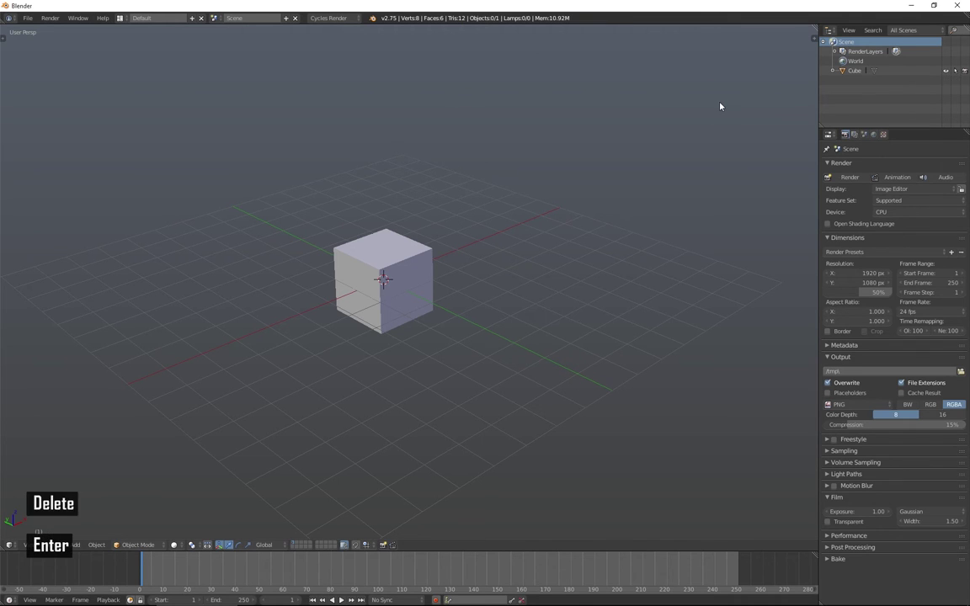
Step: Recentre the view and delete the default cube
shift+middle_drag(476, 267, 499, 249)
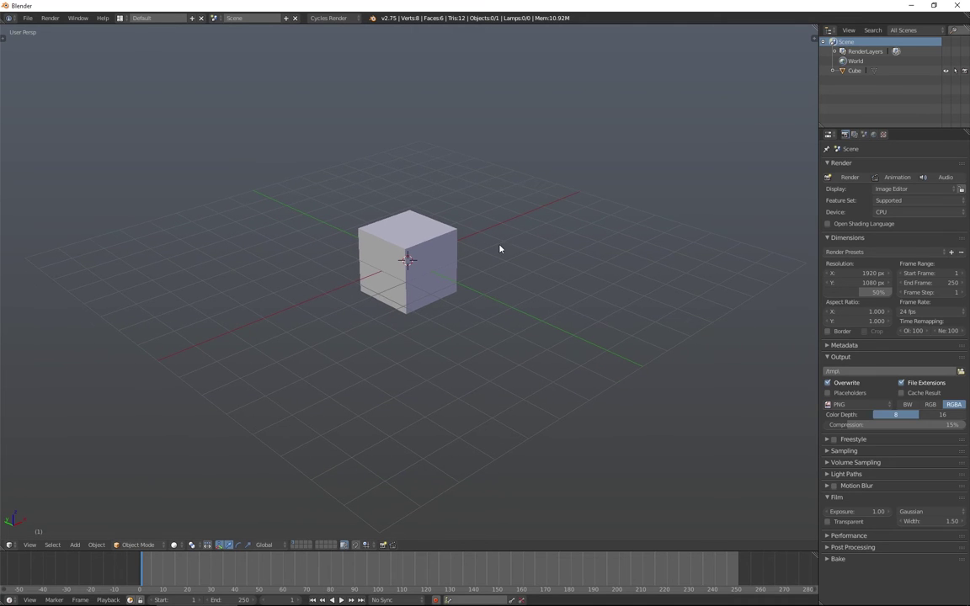
right_click(449, 244)
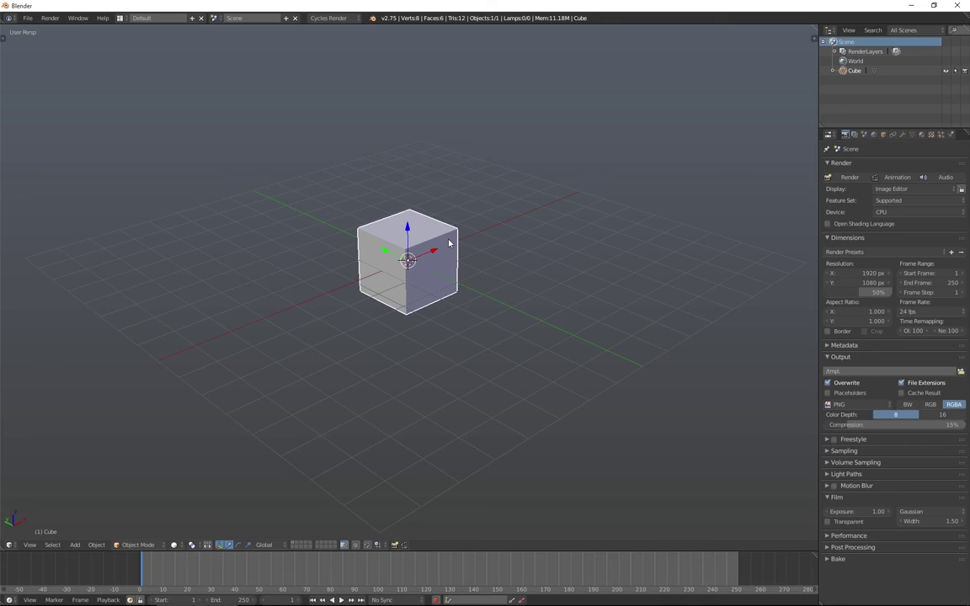
key(Delete)
key(Return)
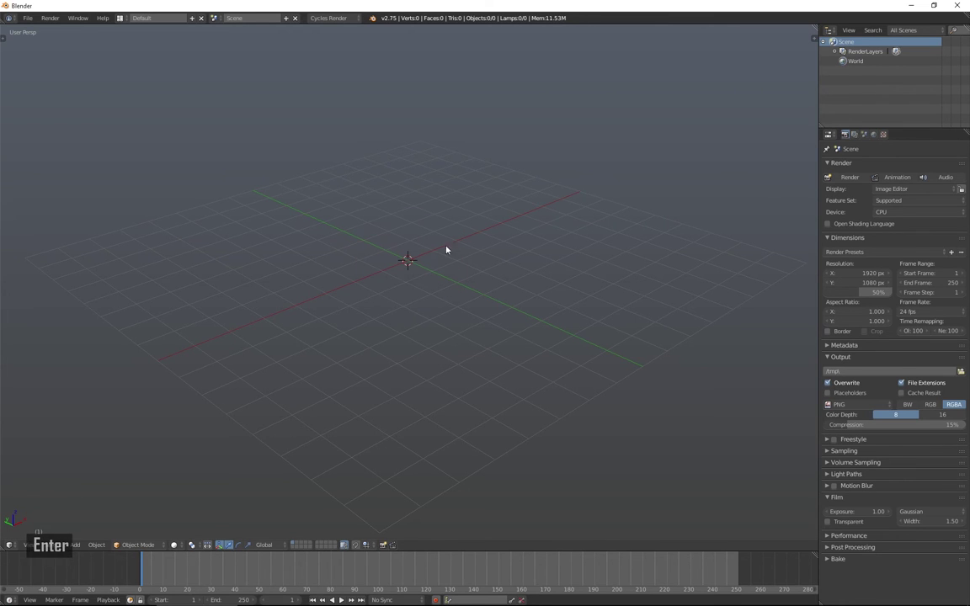
shift+middle_drag(459, 256, 459, 245)
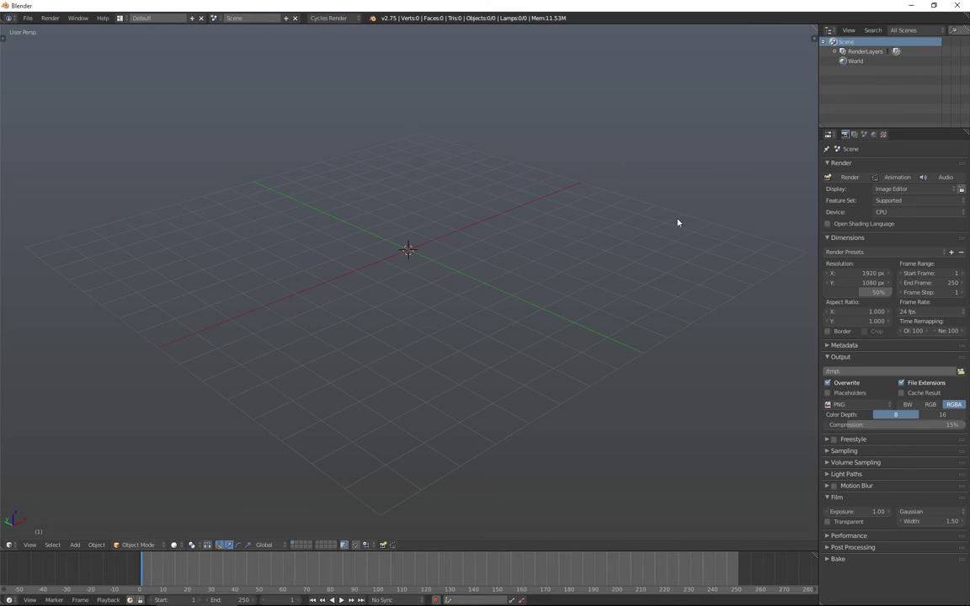
Step: In Scene properties, set the Units system to Metric
click(865, 135)
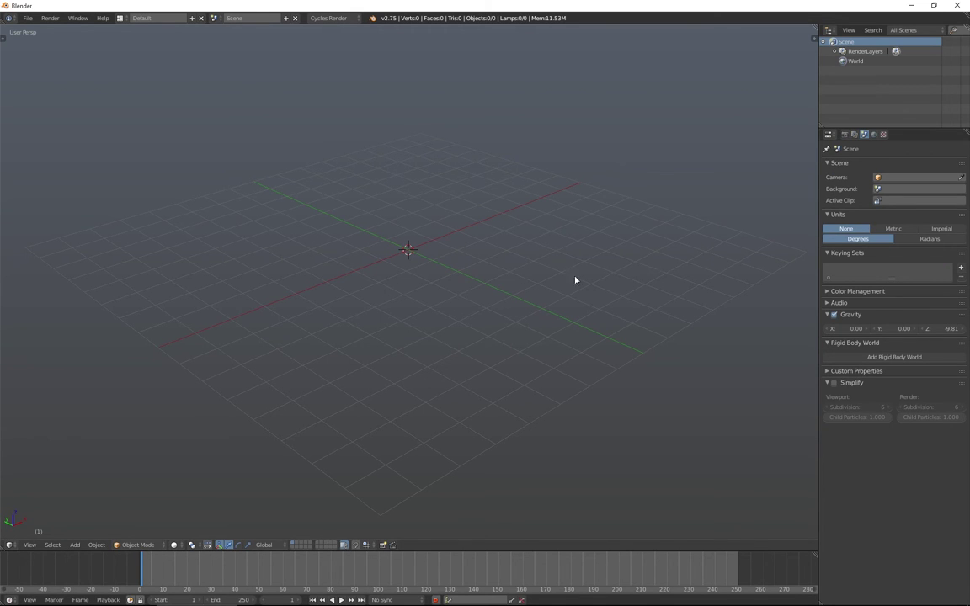
click(895, 230)
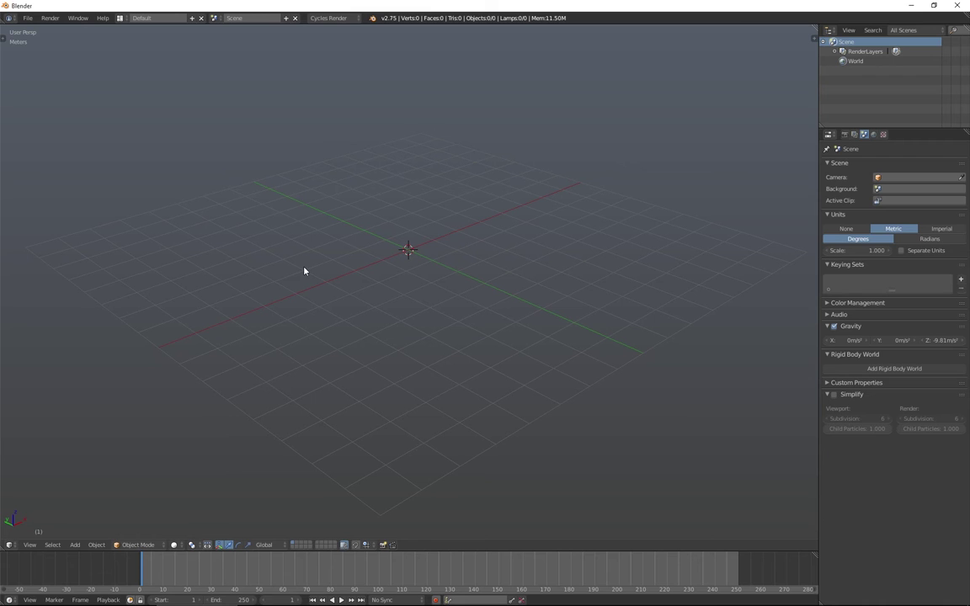
Step: Show the sidebar, expand its Display settings and orbit to view the grid floor
key(n)
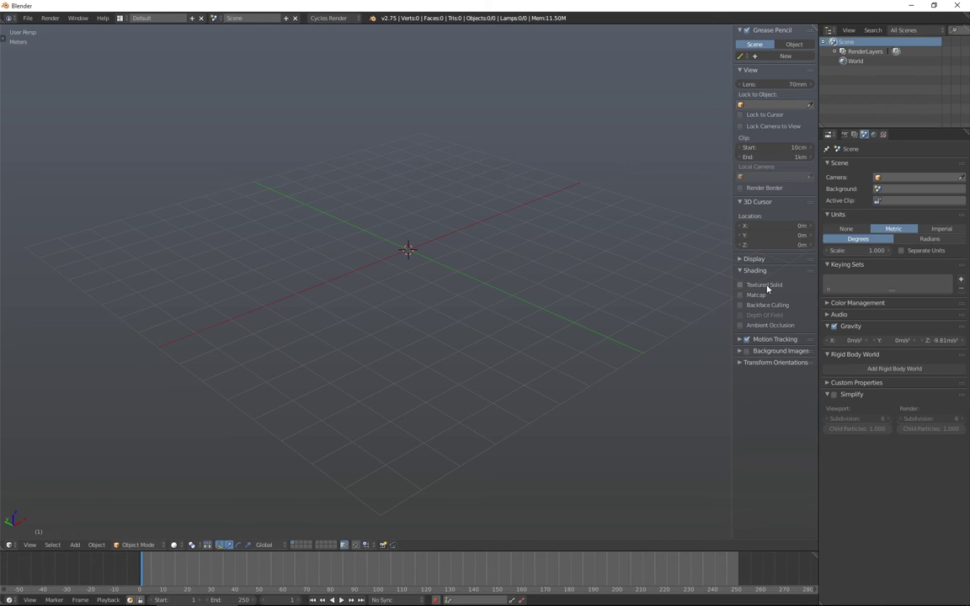
click(741, 260)
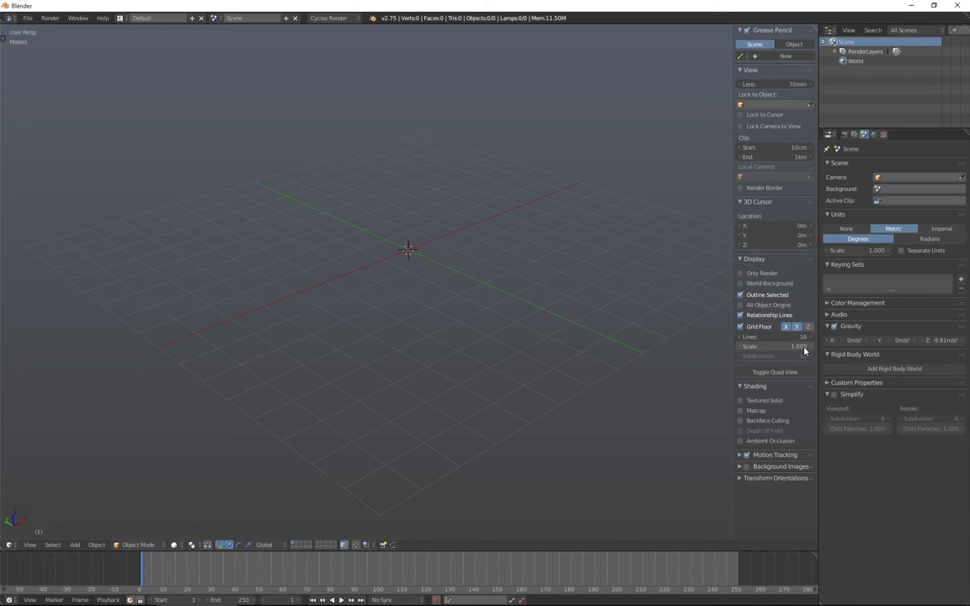
middle_drag(405, 264, 390, 431)
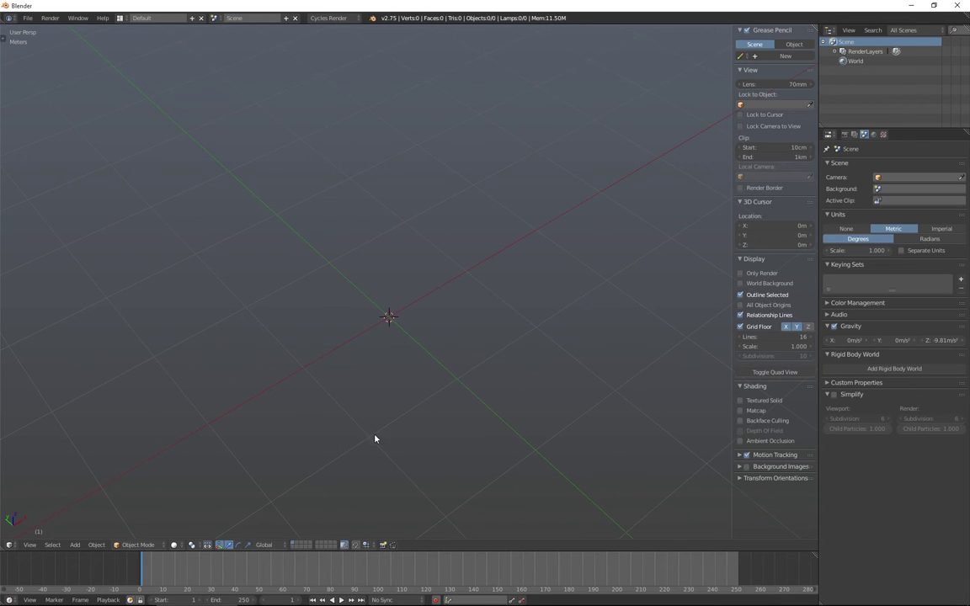
middle_drag(466, 323, 433, 342)
mouse_move(438, 305)
shift+middle_down()
mouse_move(441, 264)
mouse_move(440, 299)
shift+middle_up()
middle_drag(517, 290, 390, 288)
Step: Set the grid floor scale to 0.100 and the grid lines to 20
click(791, 347)
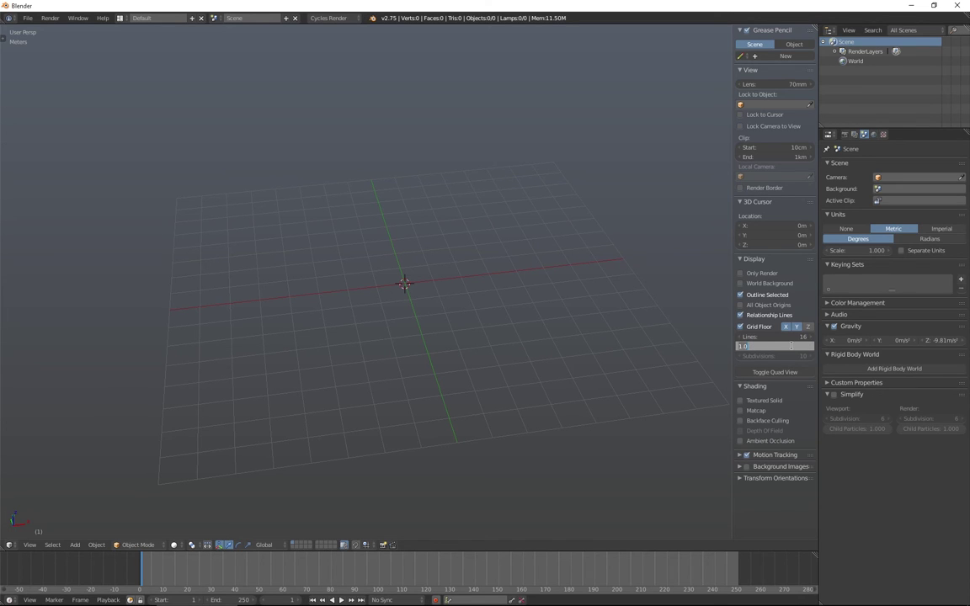
text(.1)
key(Return)
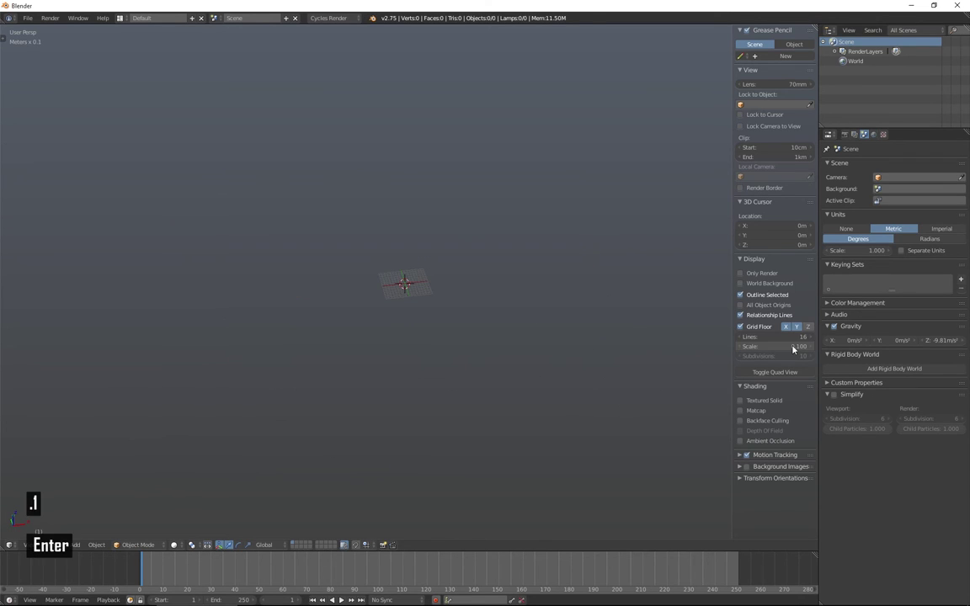
scroll(406, 289, up, 10)
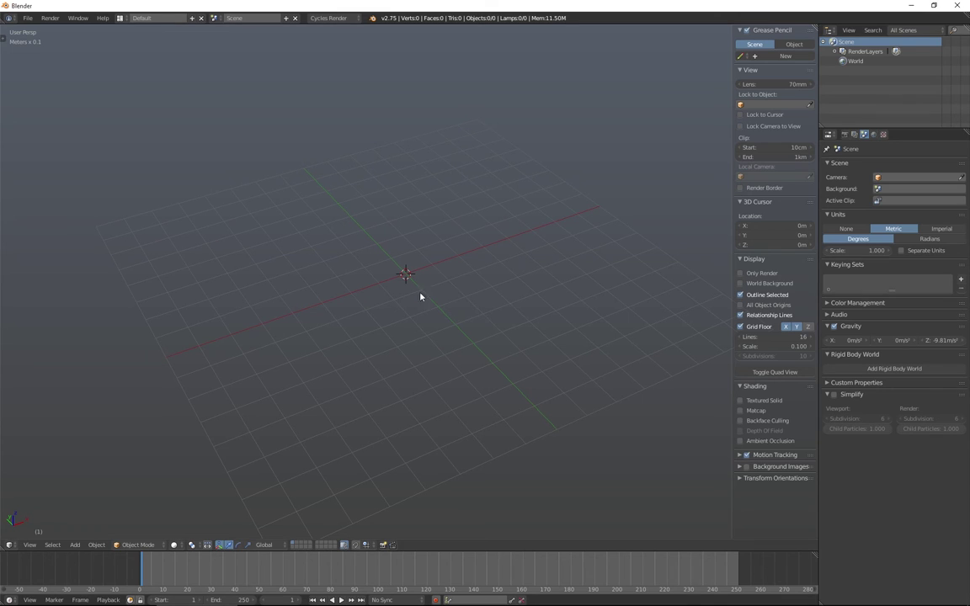
click(775, 337)
text(20)
key(Return)
Step: Orbit to check the finer grid and hide the sidebar again
alt+drag(359, 256, 402, 261)
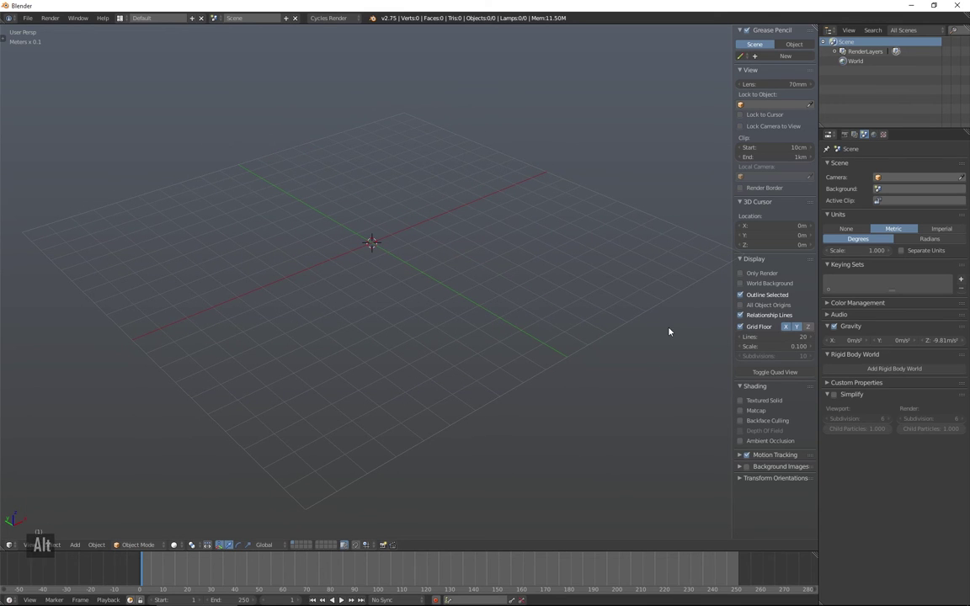
middle_drag(458, 296, 430, 291)
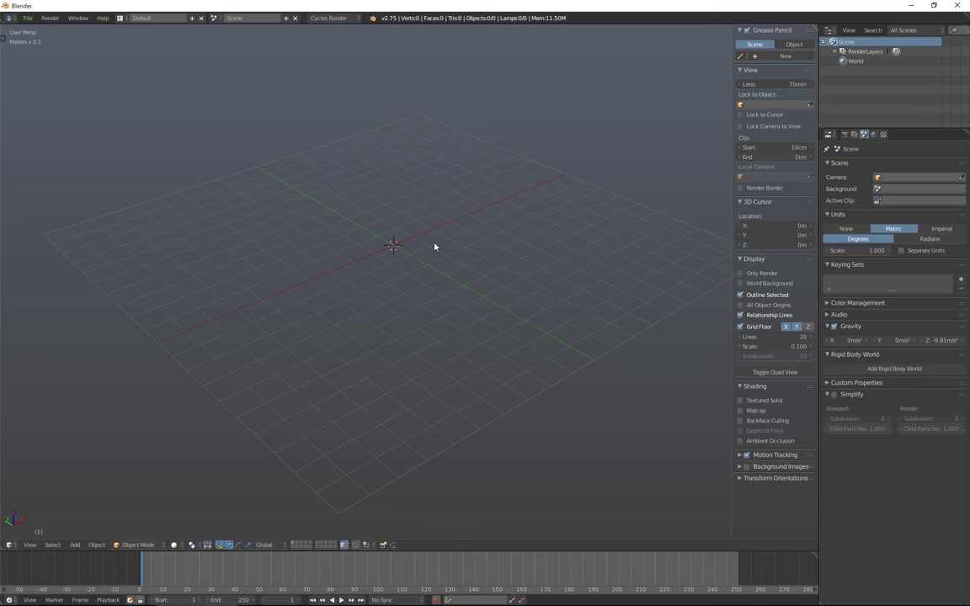
key(n)
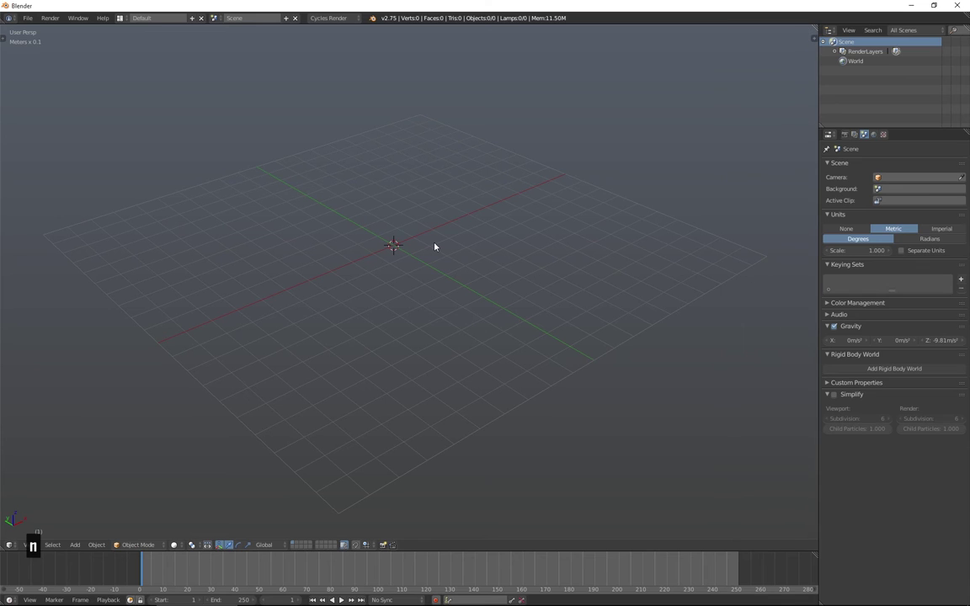
middle_drag(449, 280, 452, 266)
middle_drag(516, 268, 483, 267)
Step: Save the current setup with File > Save Startup File and confirm it
click(28, 18)
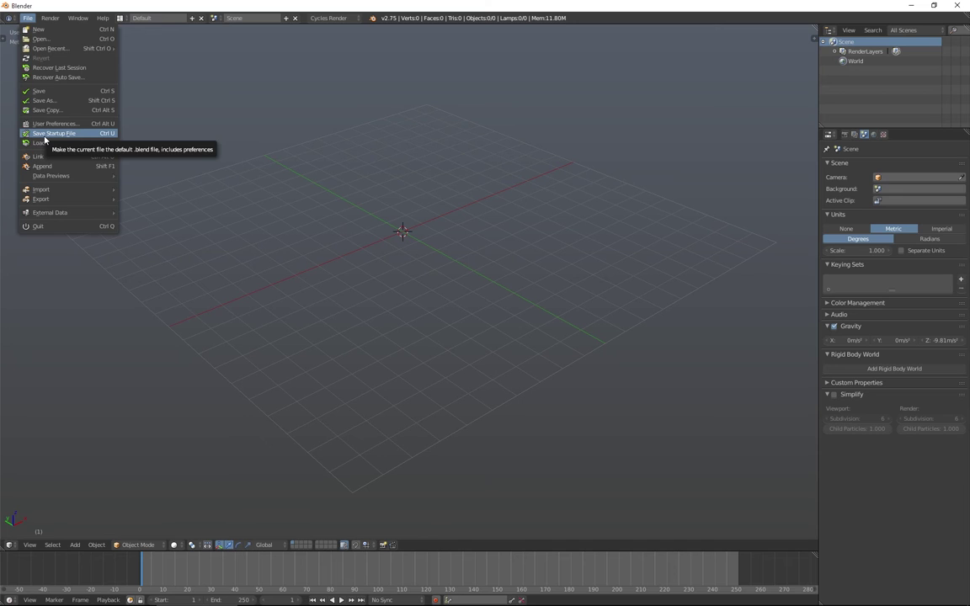
click(43, 133)
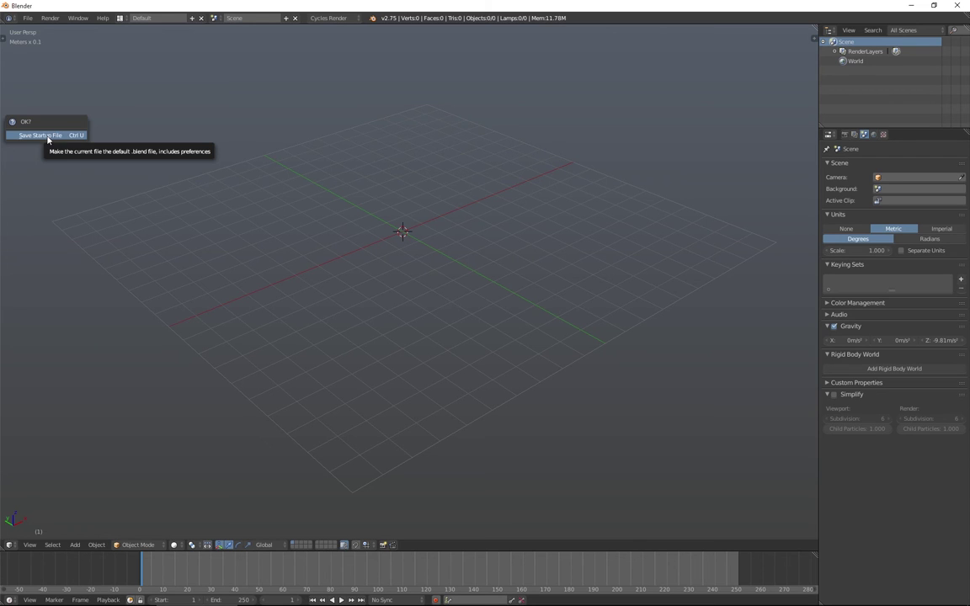
click(48, 136)
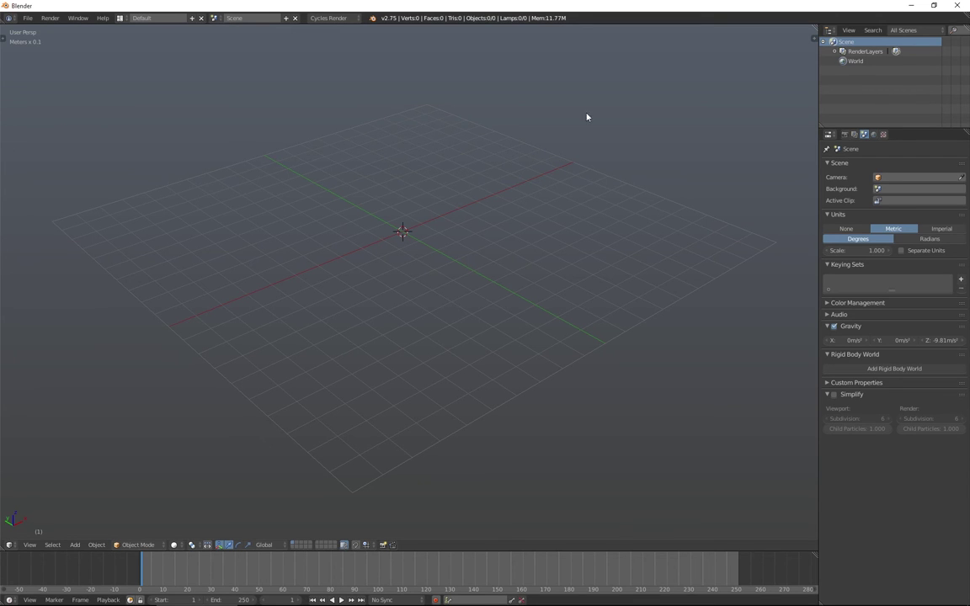
Step: Quit Blender without saving, relaunch it from the taskbar and close the splash screen
click(957, 5)
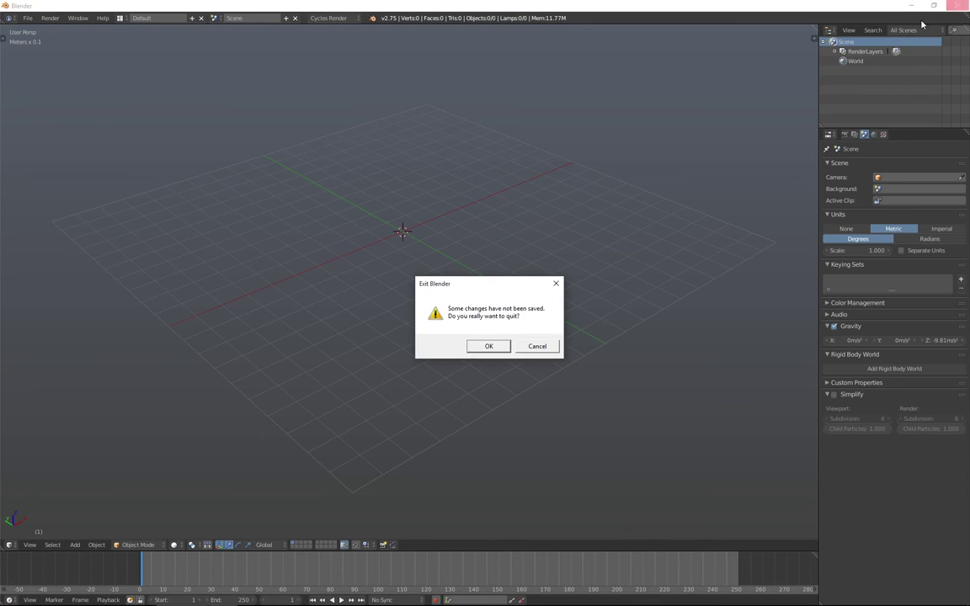
click(491, 347)
click(165, 598)
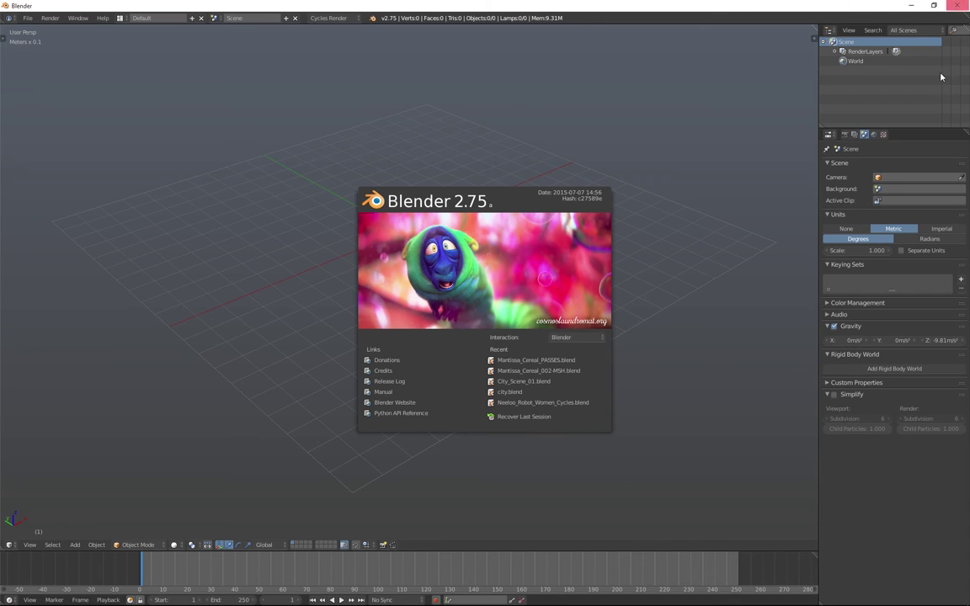
click(649, 243)
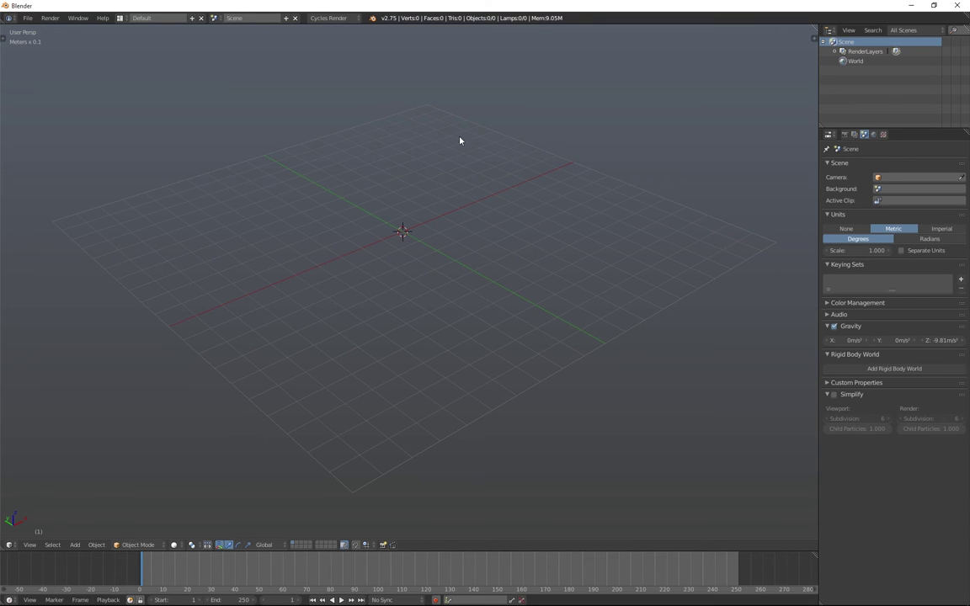
Step: Open the render engine dropdown in the header
click(329, 17)
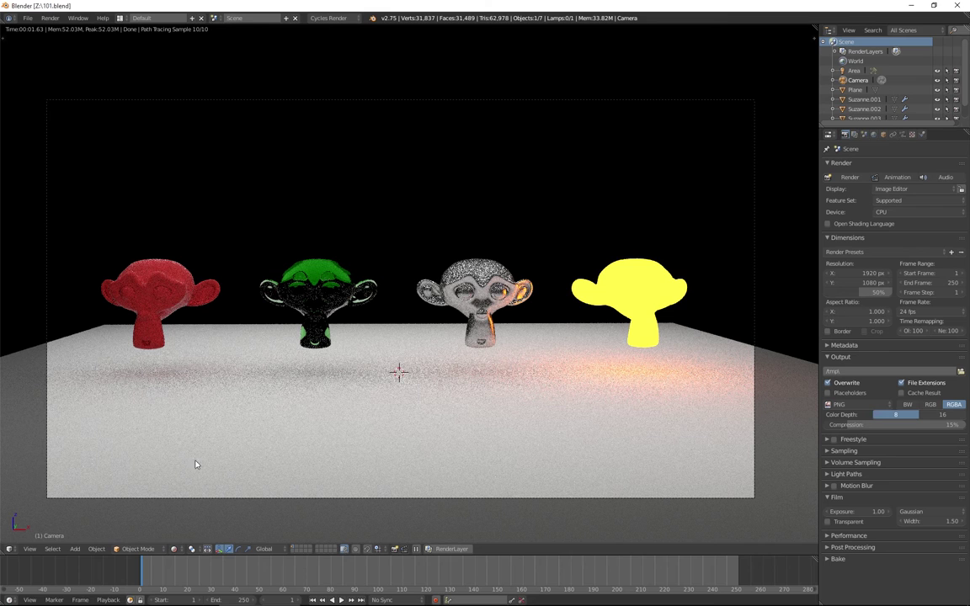
click(175, 549)
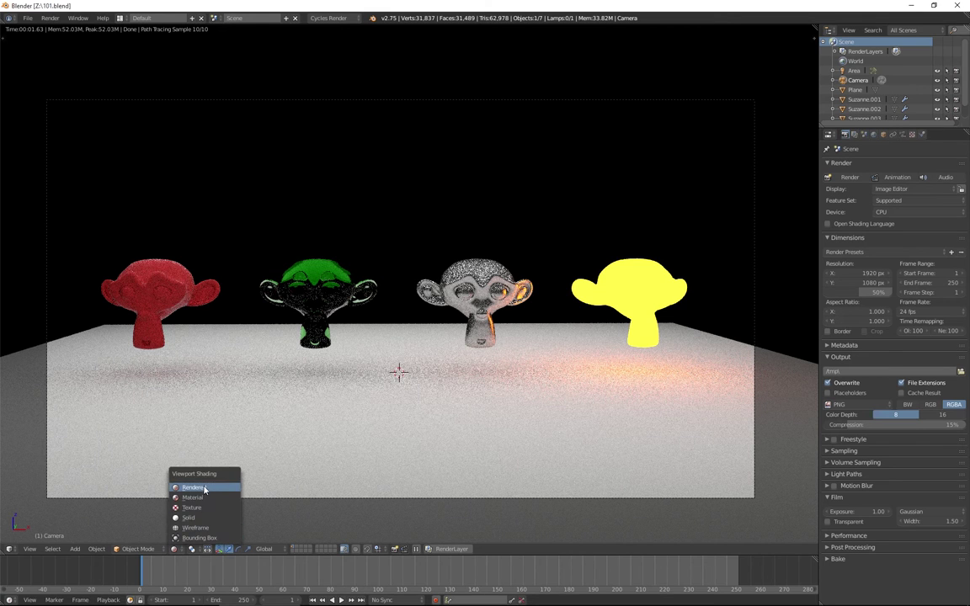
click(182, 518)
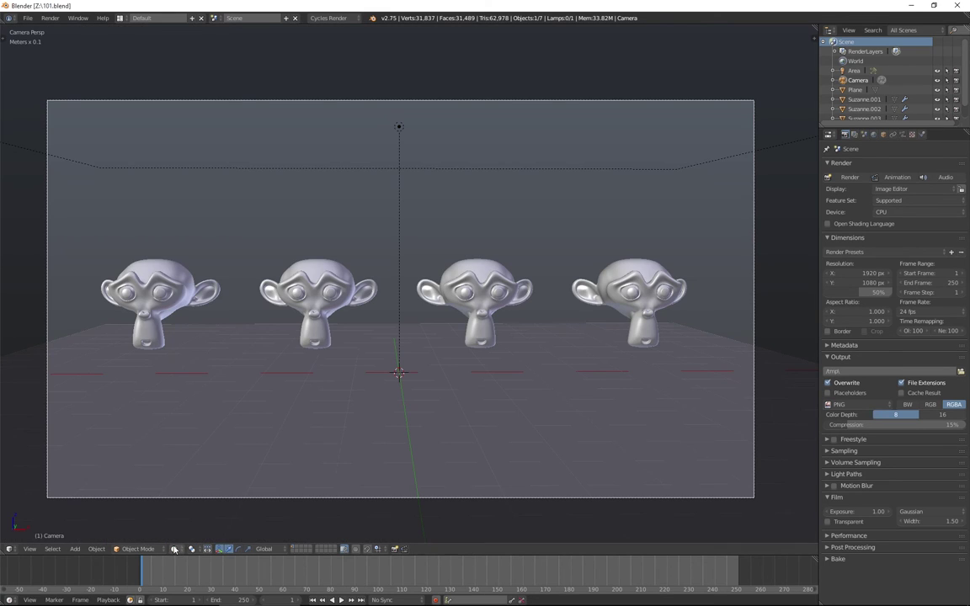
click(174, 549)
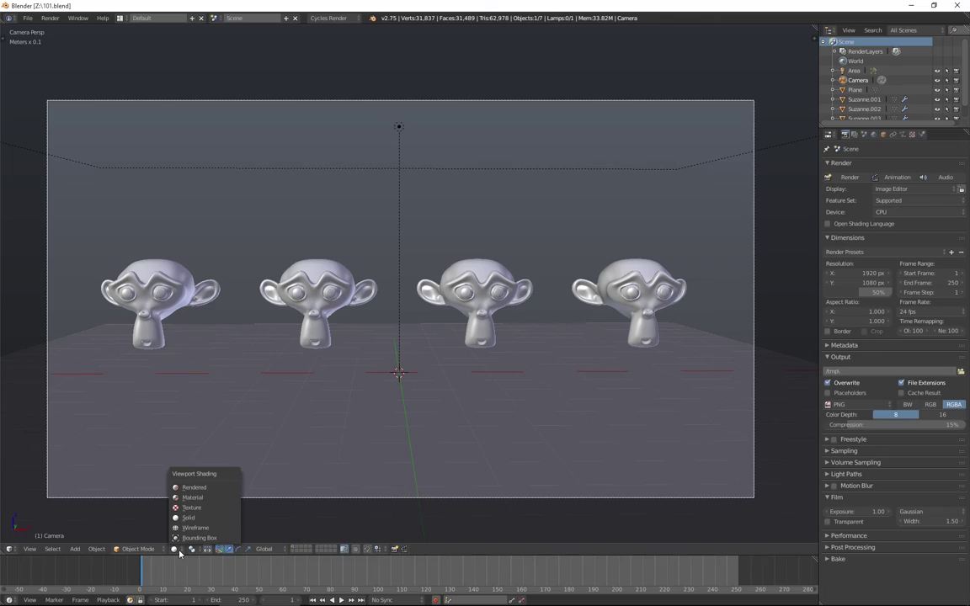
click(192, 488)
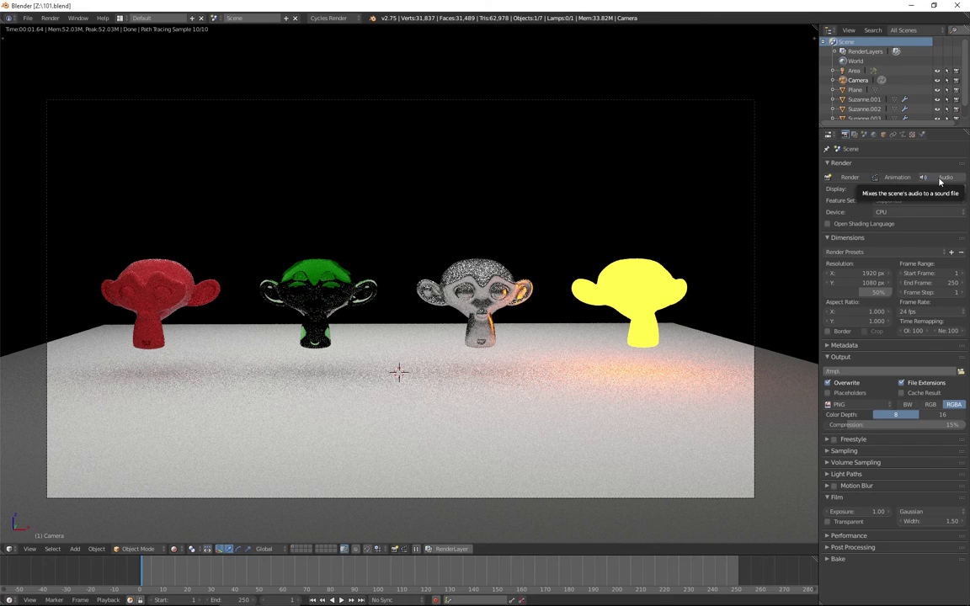
Step: Render the camera view of the four monkeys, then close the result back to the 3D viewport
click(850, 177)
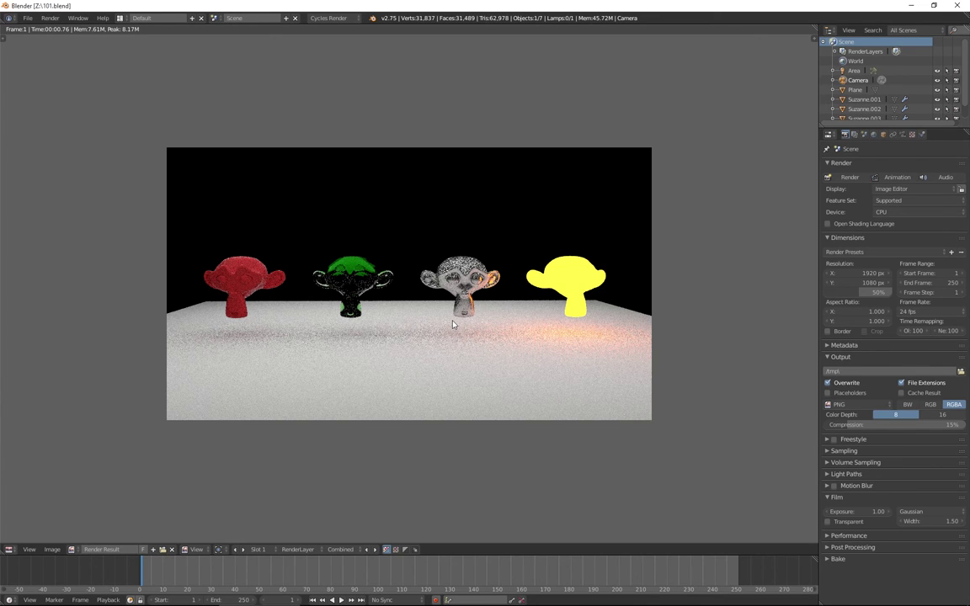
key(Escape)
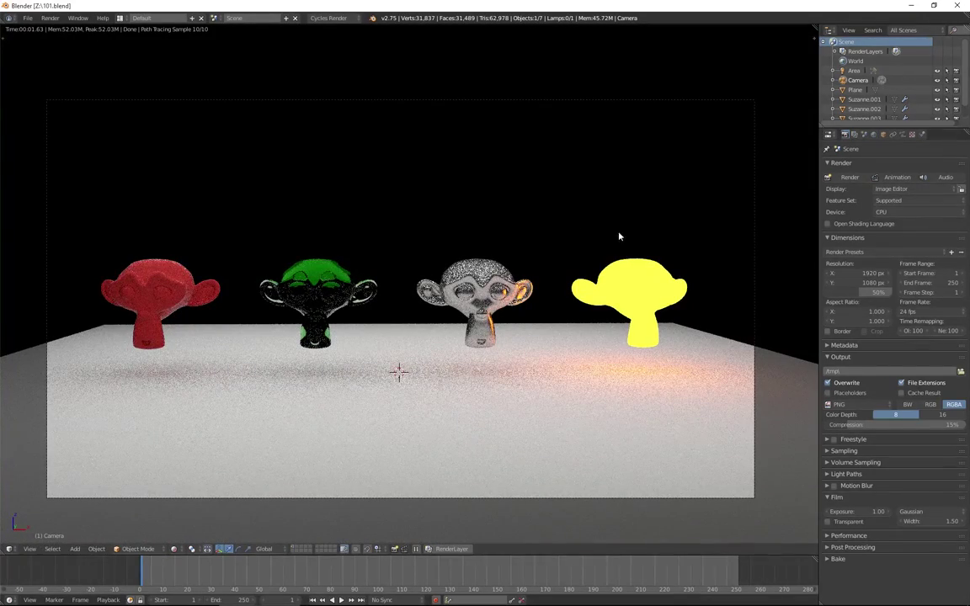
Step: Set Render Display to New Window, render into it with F12, then close that window
click(896, 189)
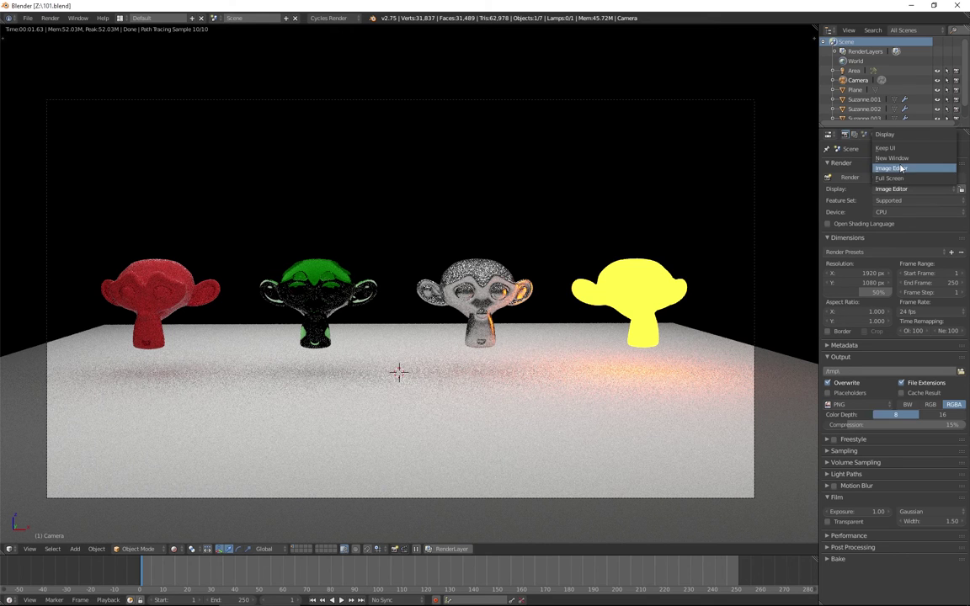
click(892, 159)
key(F12)
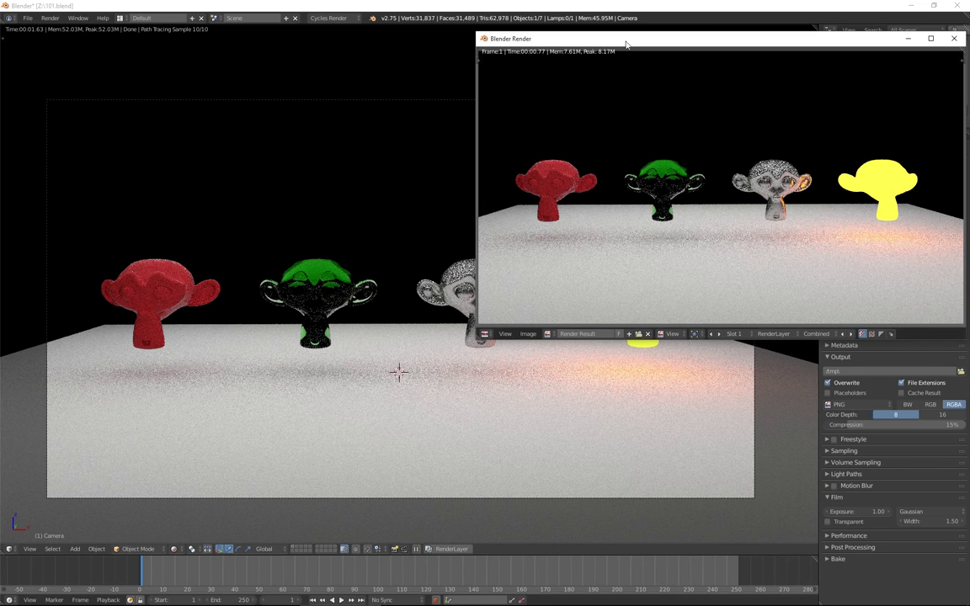
drag(625, 43, 358, 48)
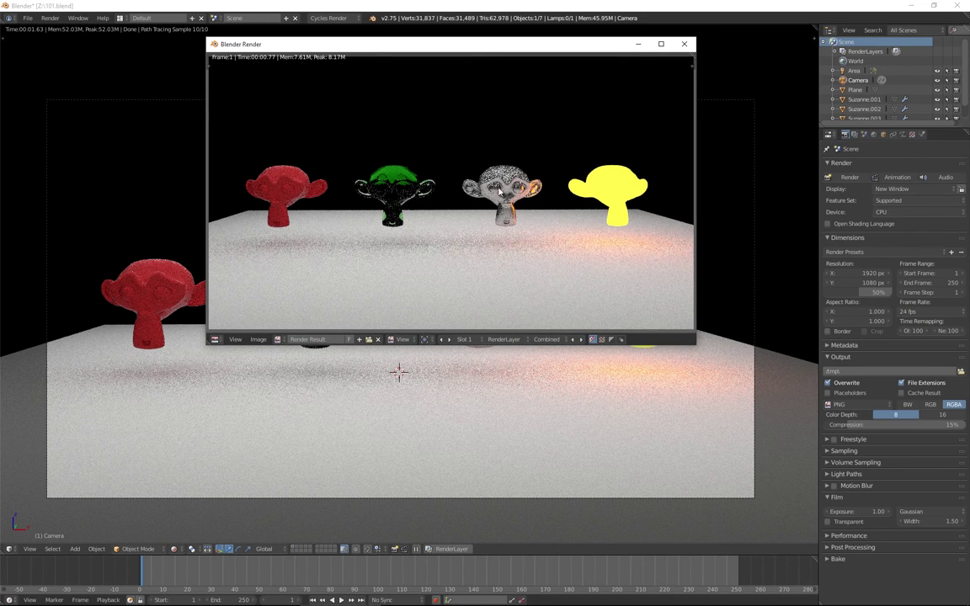
click(684, 44)
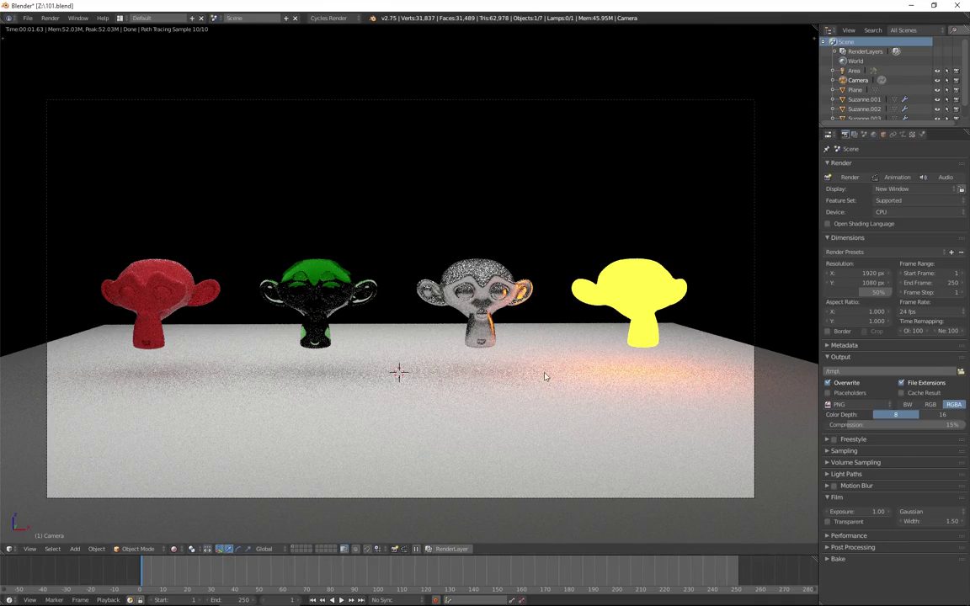
Step: Orbit lower and closer to the monkeys and render the frame again
middle_drag(490, 335, 539, 341)
alt+drag(539, 341, 455, 328)
key(F12)
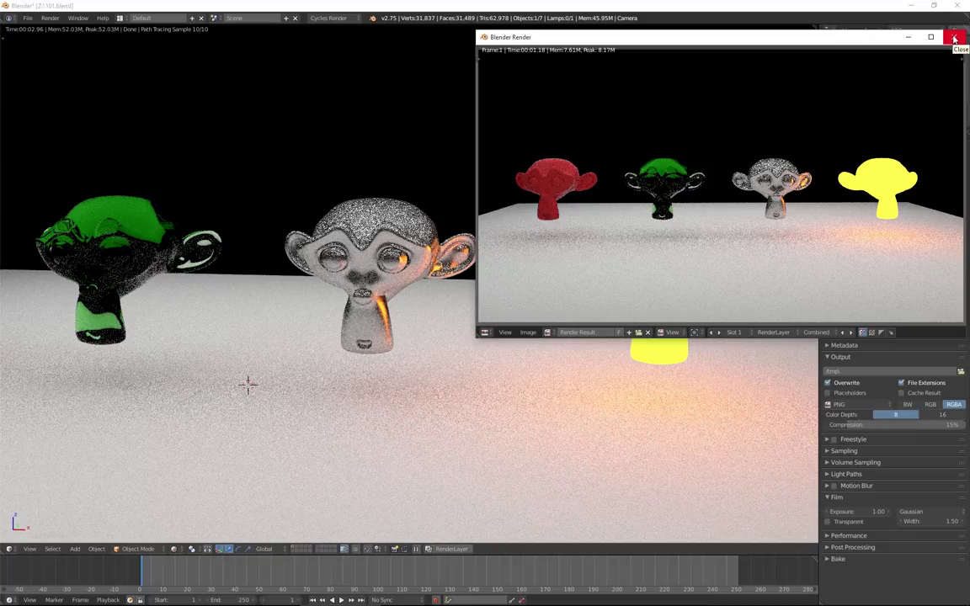
Step: Close the previous render, orbit around the monkeys and render a test frame
click(955, 38)
scroll(373, 342, down, 2)
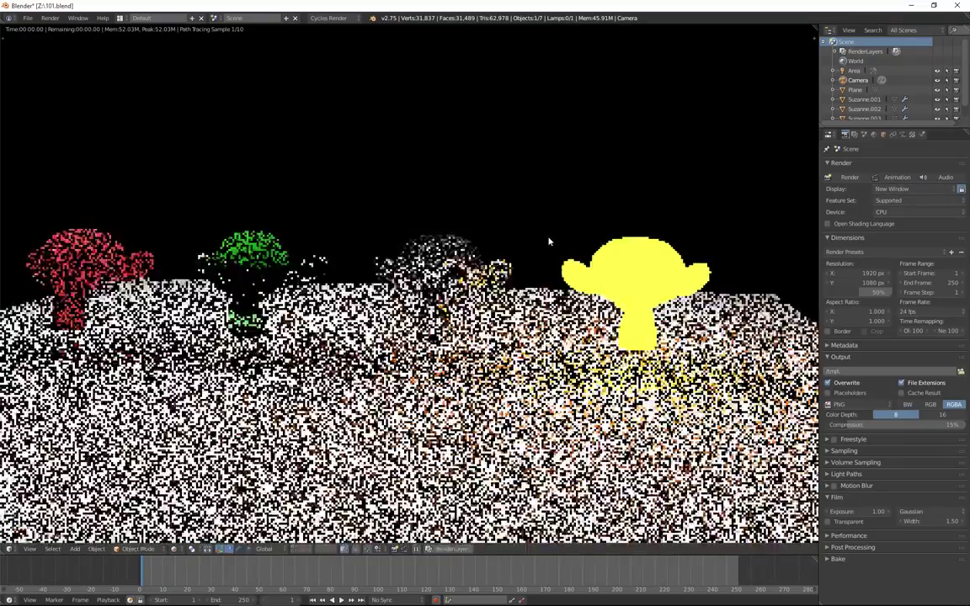
middle_drag(548, 243, 752, 225)
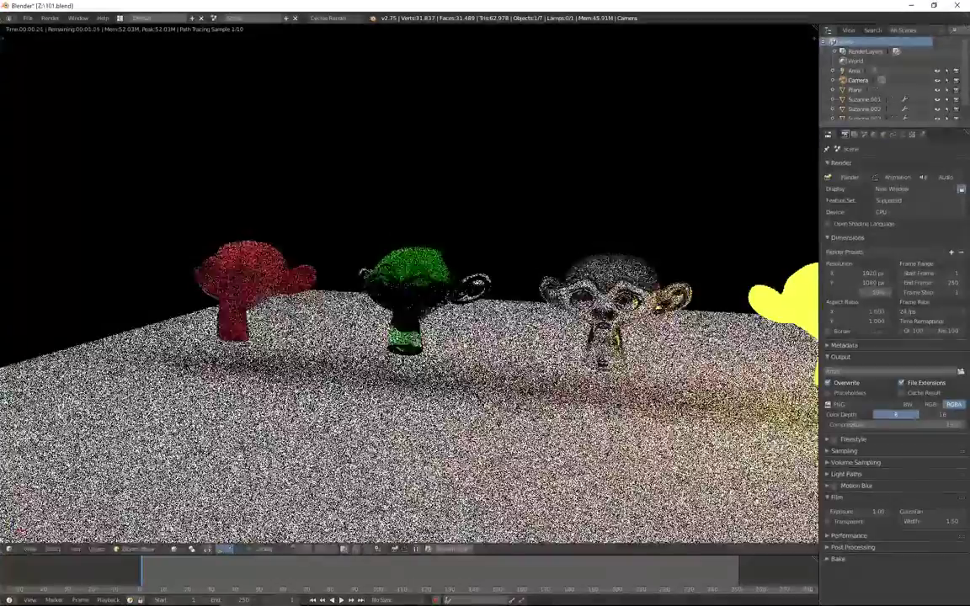
key(F12)
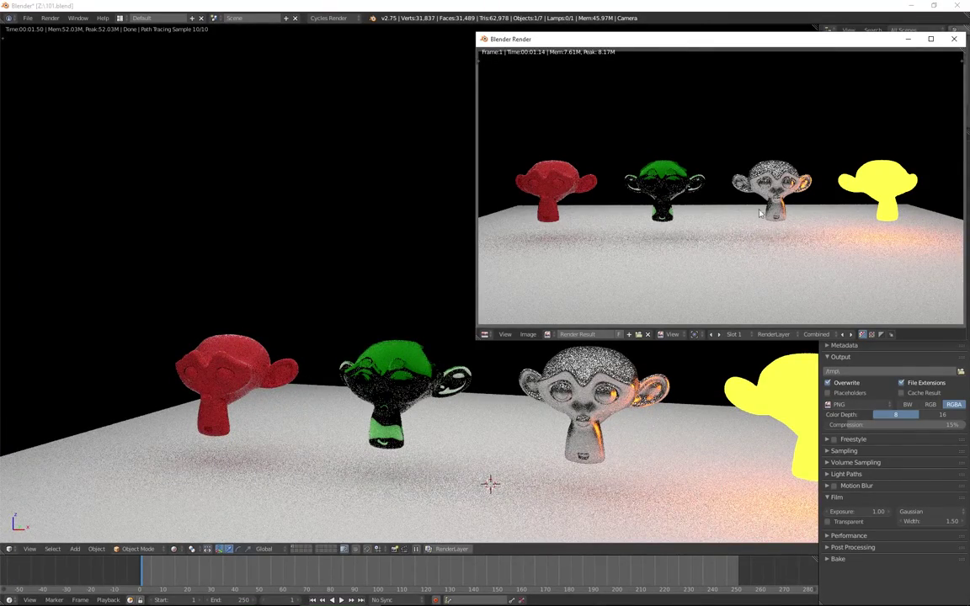
Step: Close the render result and switch the viewport to the scene camera view
click(955, 38)
middle_drag(404, 295, 337, 288)
key(KP_0)
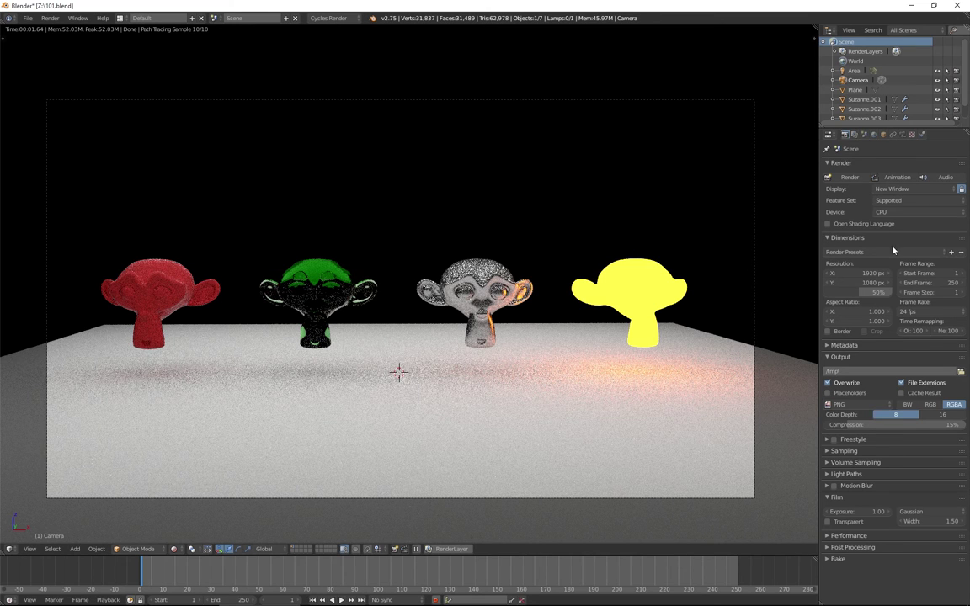
Step: Keep Feature Set on Supported and switch the Cycles render device from CPU to GPU Compute
click(898, 206)
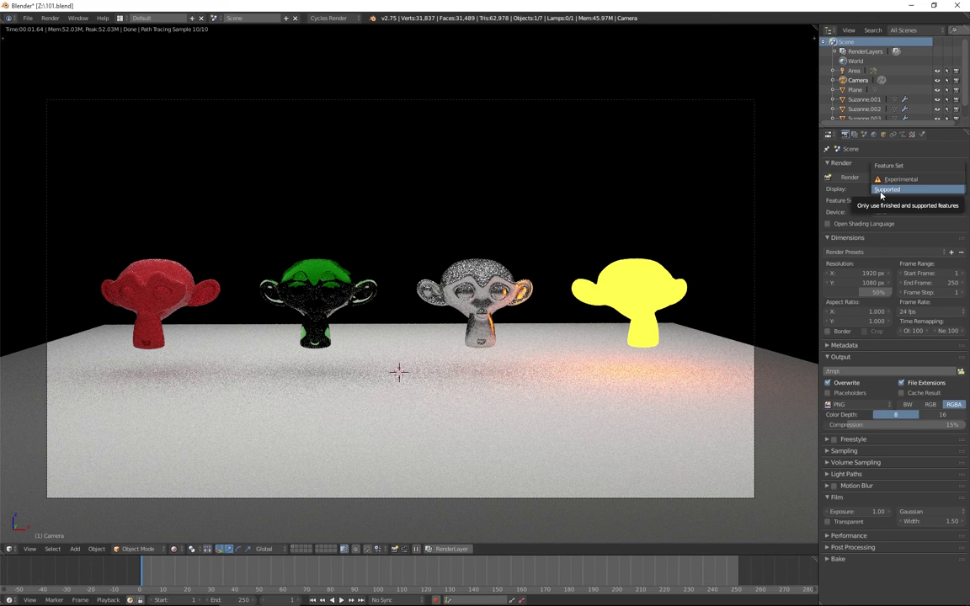
click(882, 191)
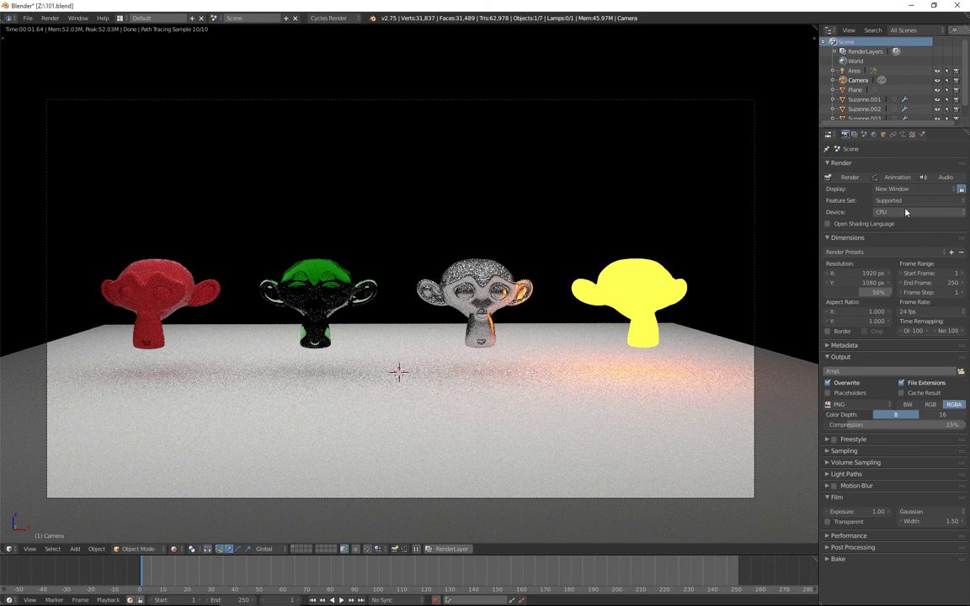
click(906, 212)
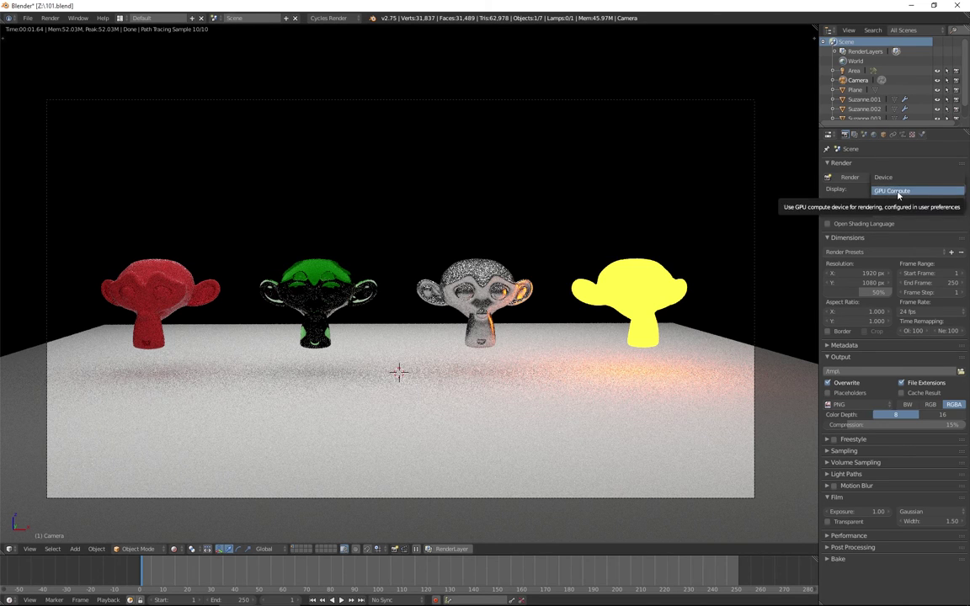
click(898, 196)
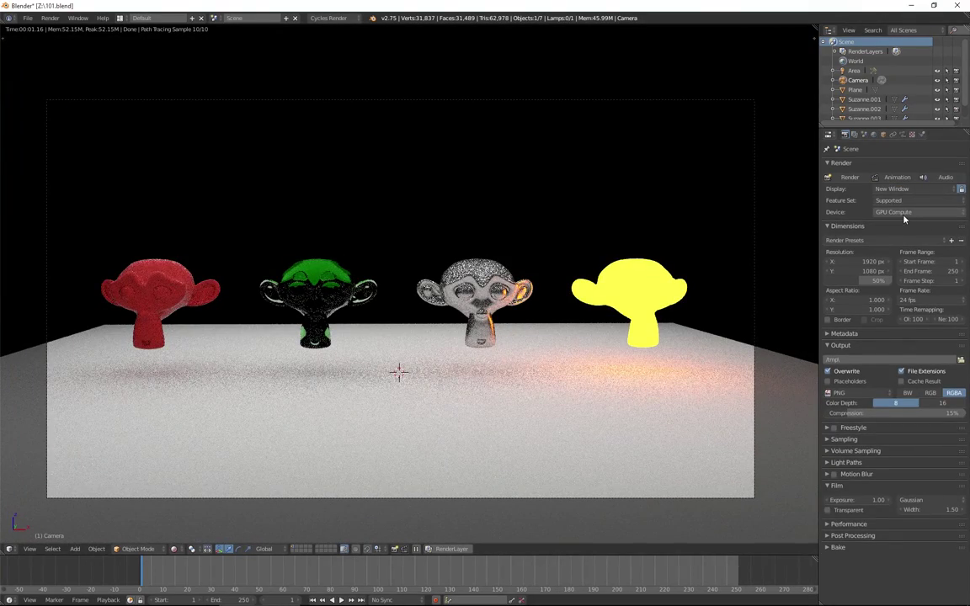
click(27, 18)
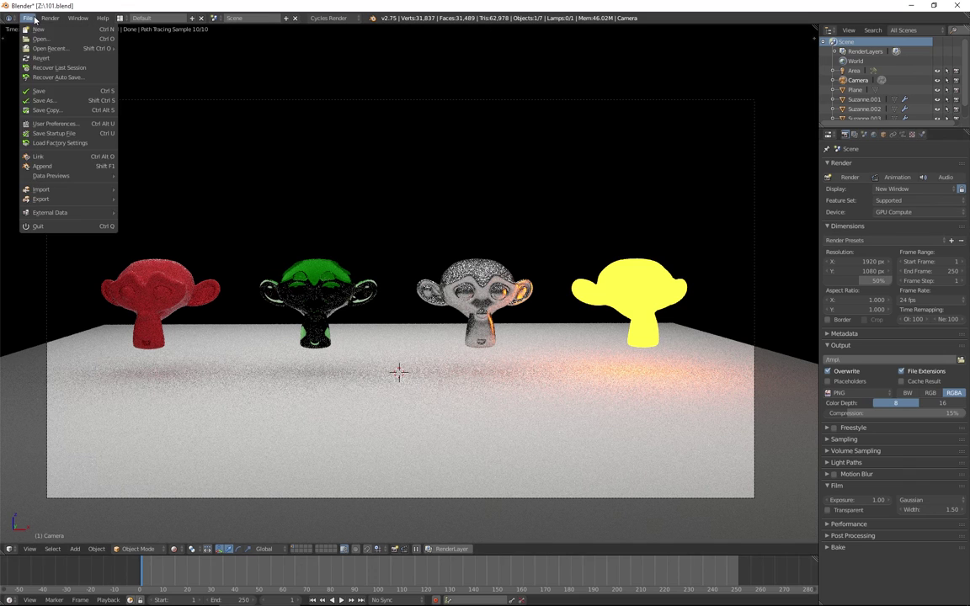
click(57, 124)
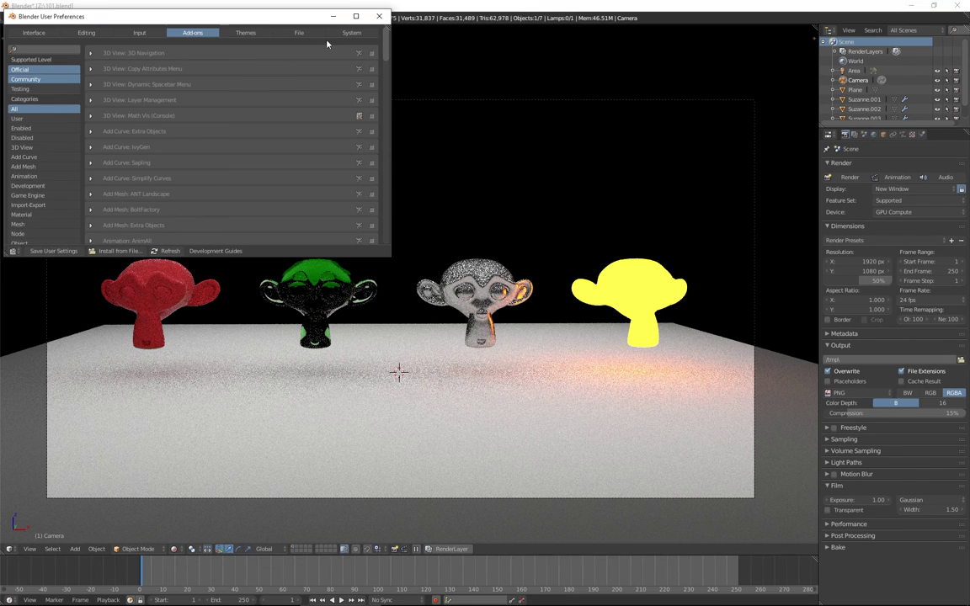
click(349, 33)
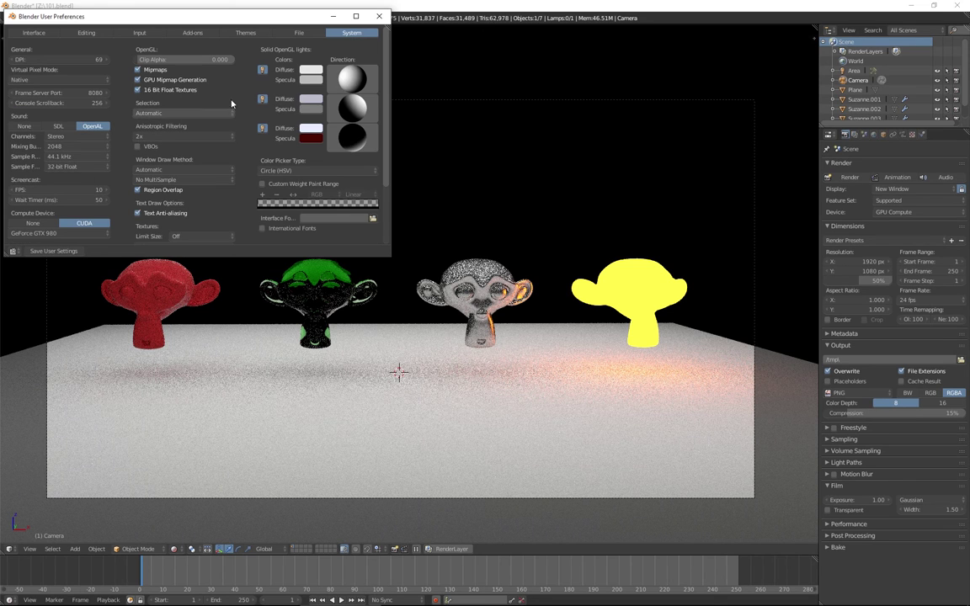
drag(390, 256, 497, 364)
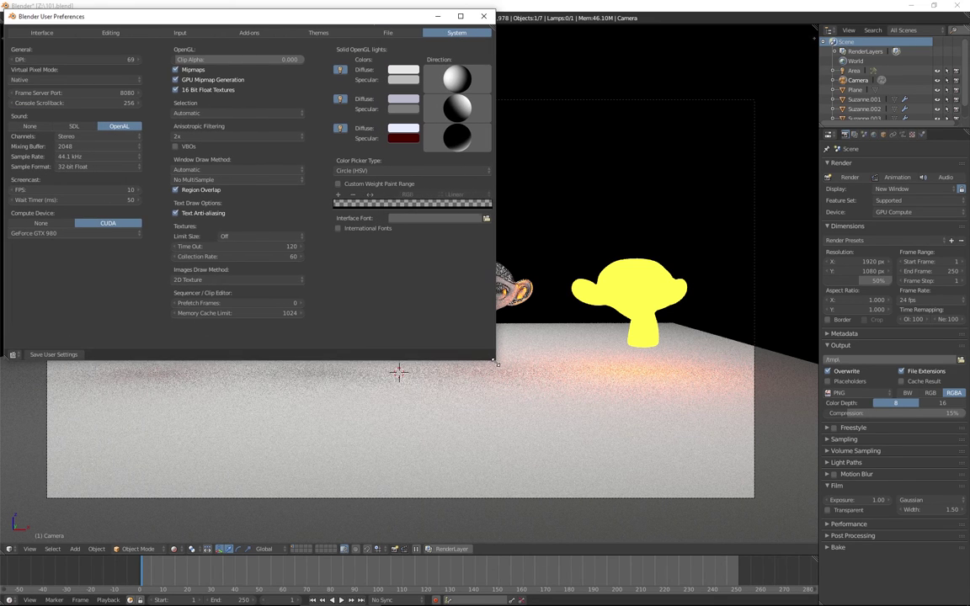
click(68, 238)
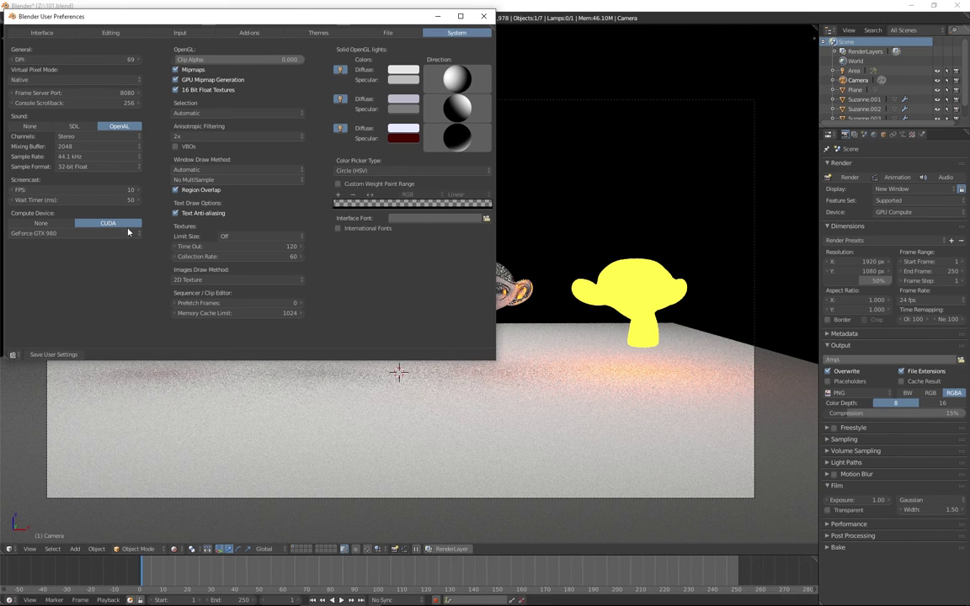
click(80, 233)
click(485, 17)
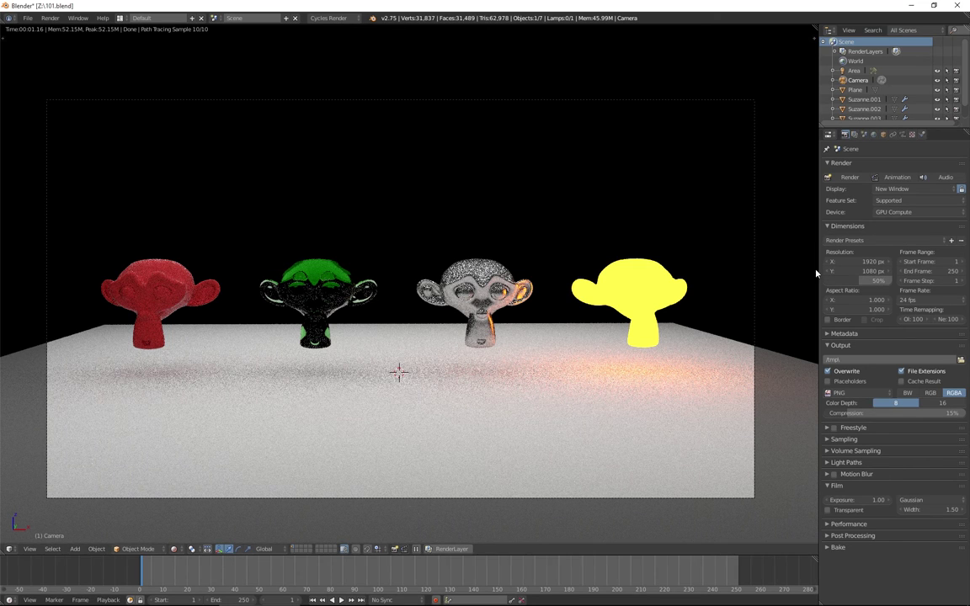
Step: Look over the Render Presets, then render a GPU frame and move its window left
click(910, 241)
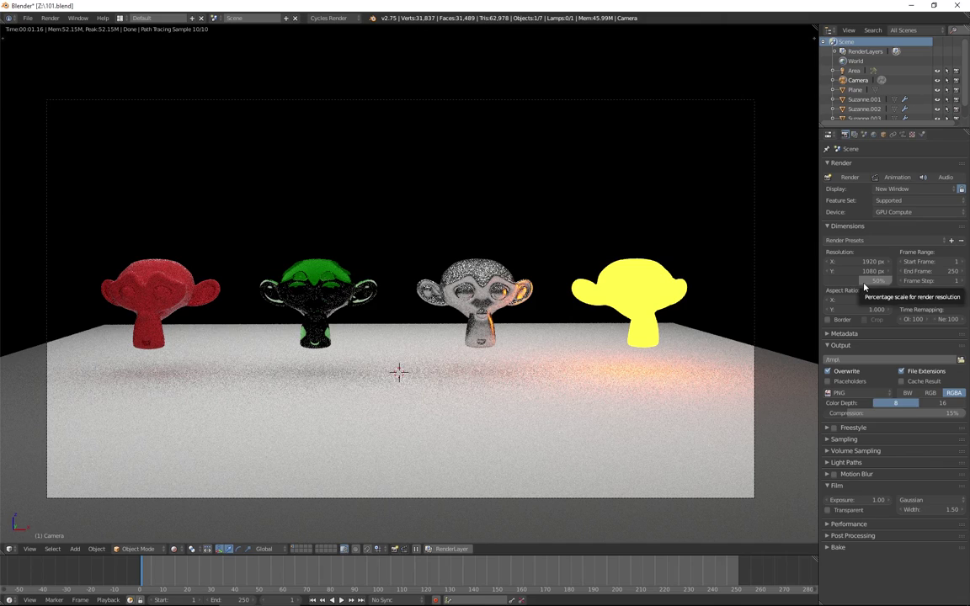
key(F12)
drag(628, 143, 353, 111)
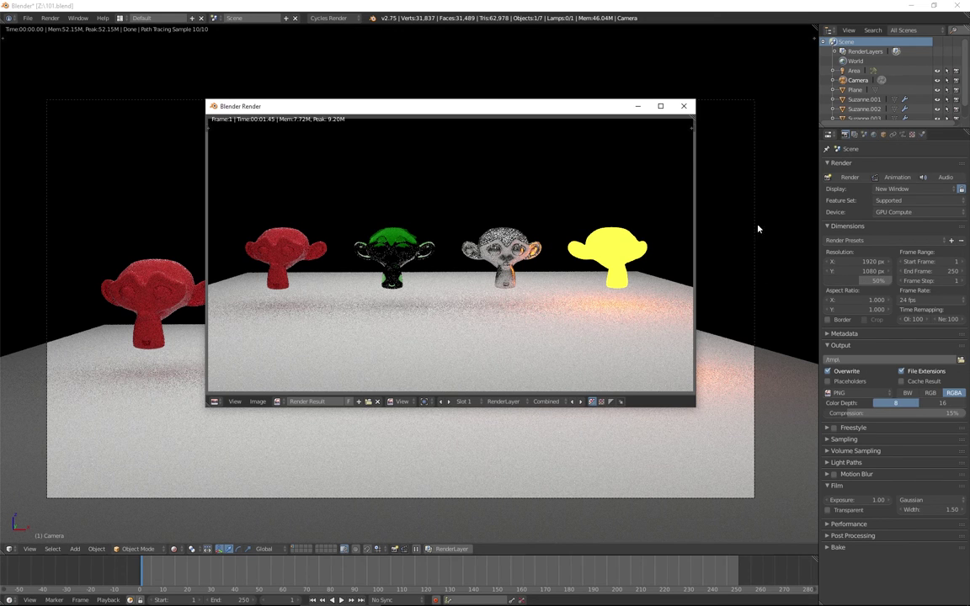
Step: Close the Blender Render window to return to the camera-view Cycles preview
click(684, 105)
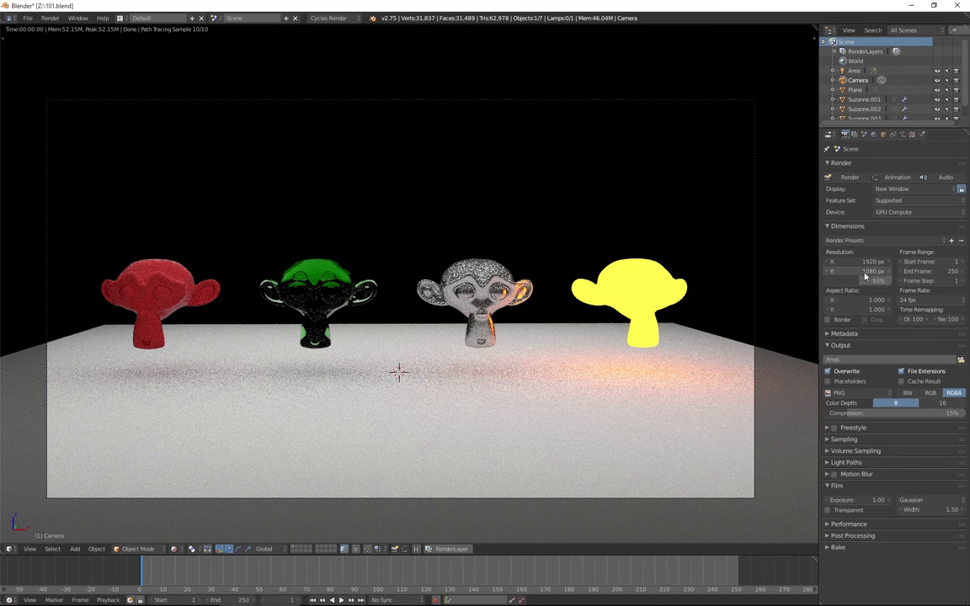
Step: Test-render the frame at 100% resolution scale and close the full-size render
key(Escape)
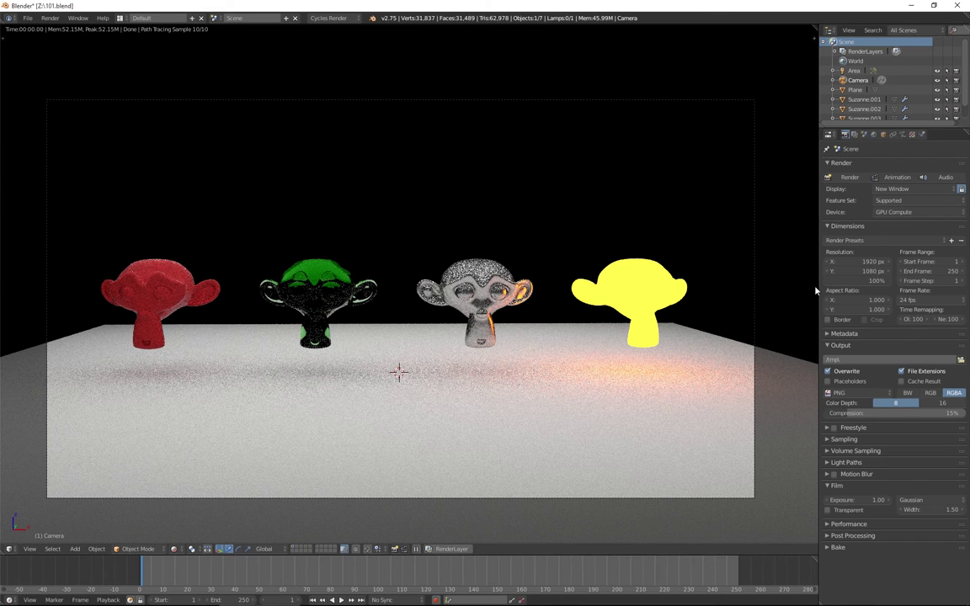
key(F12)
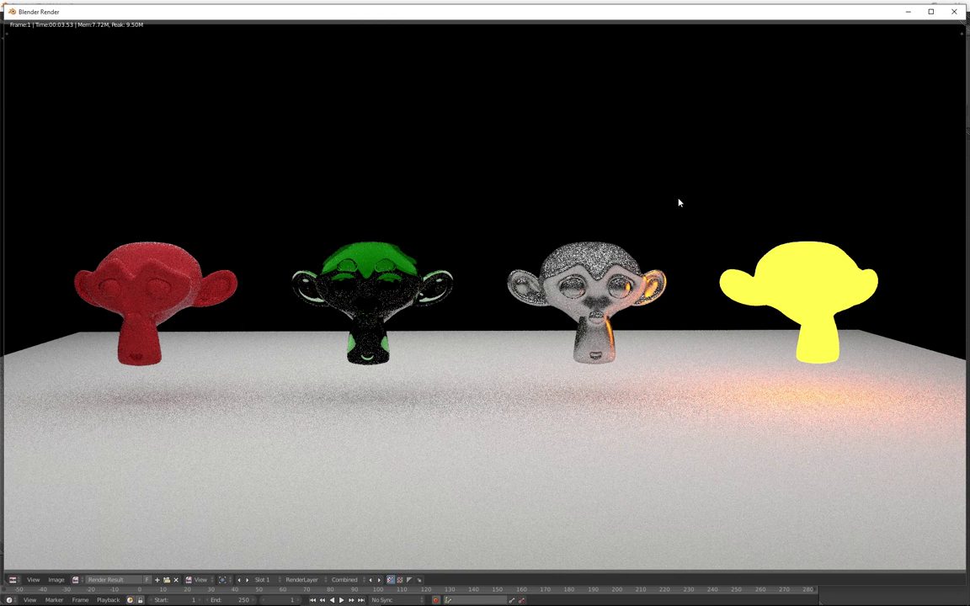
click(954, 12)
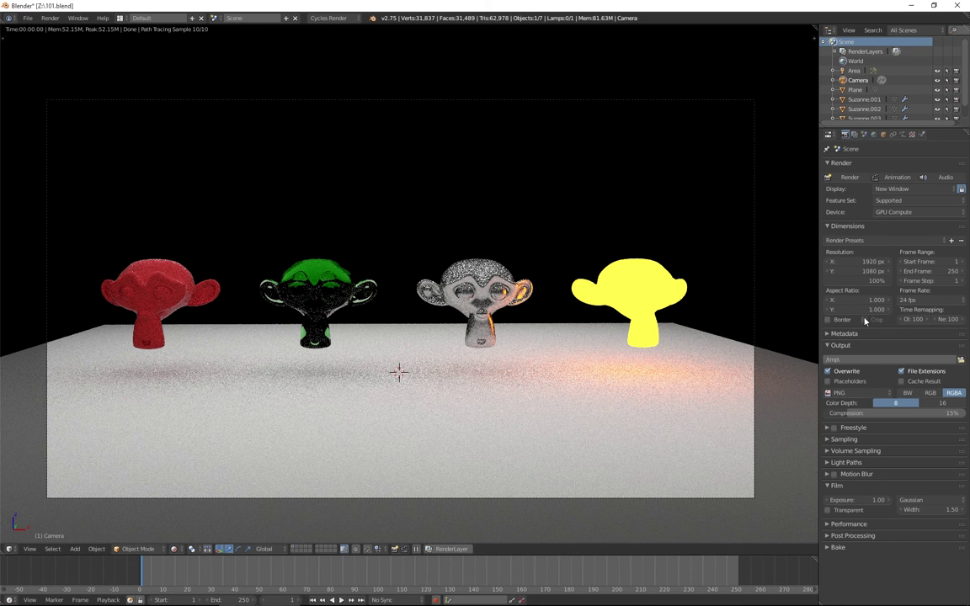
Step: Lower the resolution scale to 67% and enable both Border and Crop
drag(878, 282, 864, 281)
drag(863, 281, 849, 331)
click(857, 322)
click(864, 320)
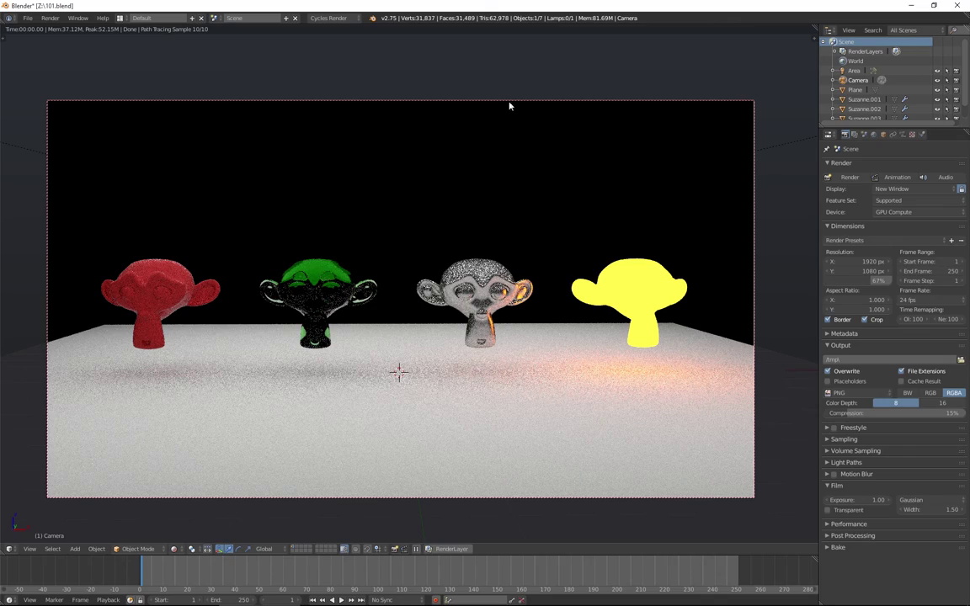
scroll(452, 252, down, 1)
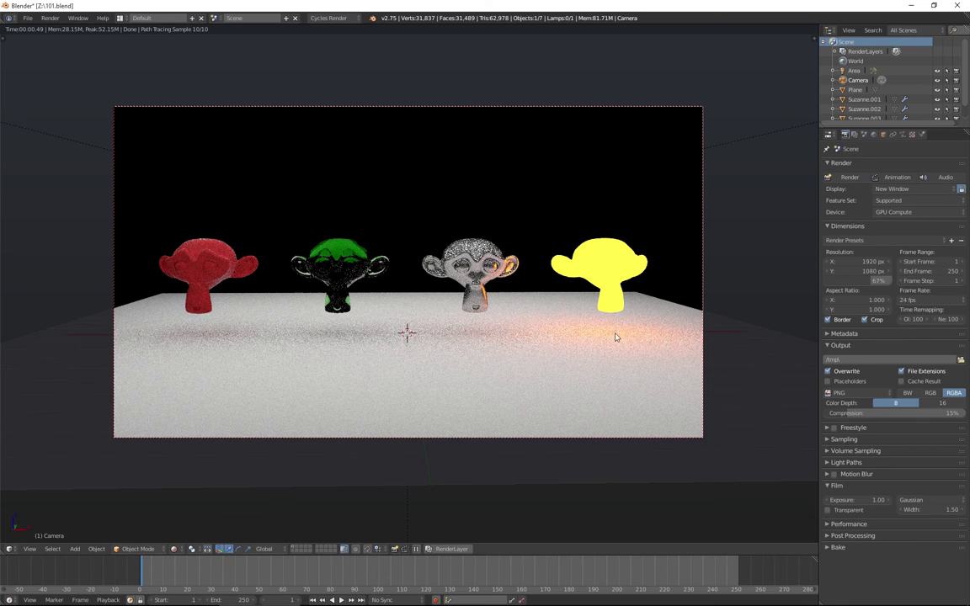
click(838, 334)
click(838, 351)
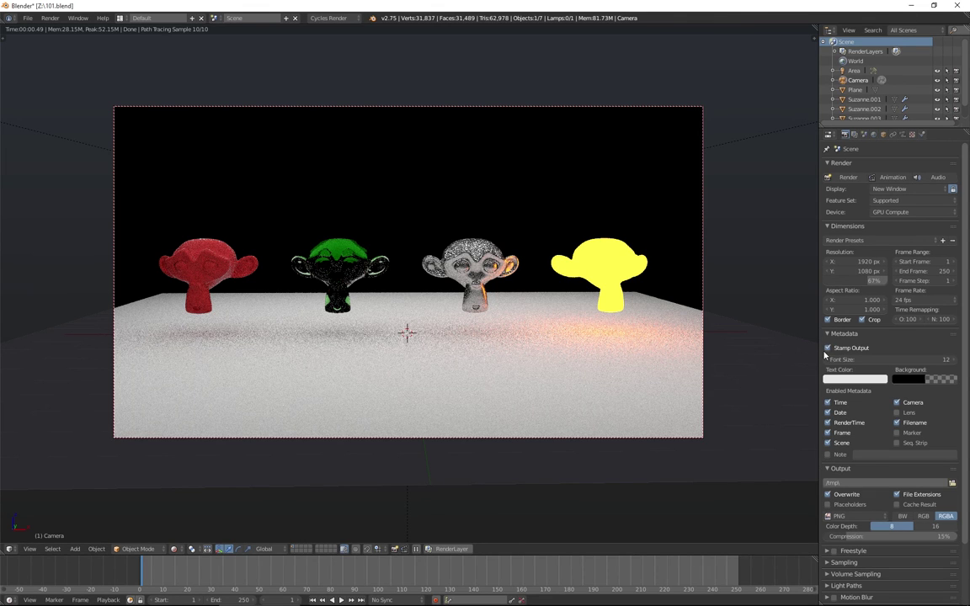
key(Home)
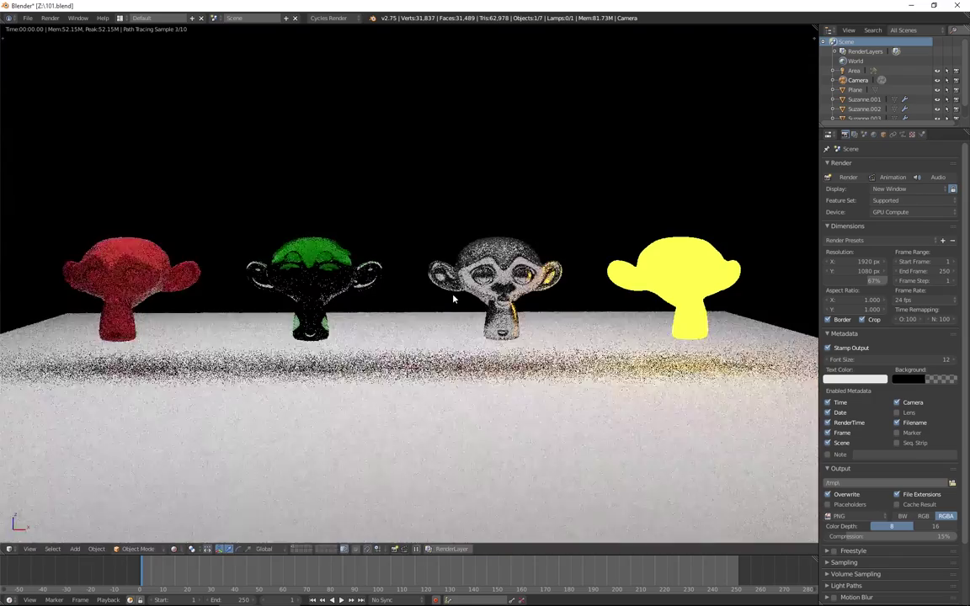
key(alt+0)
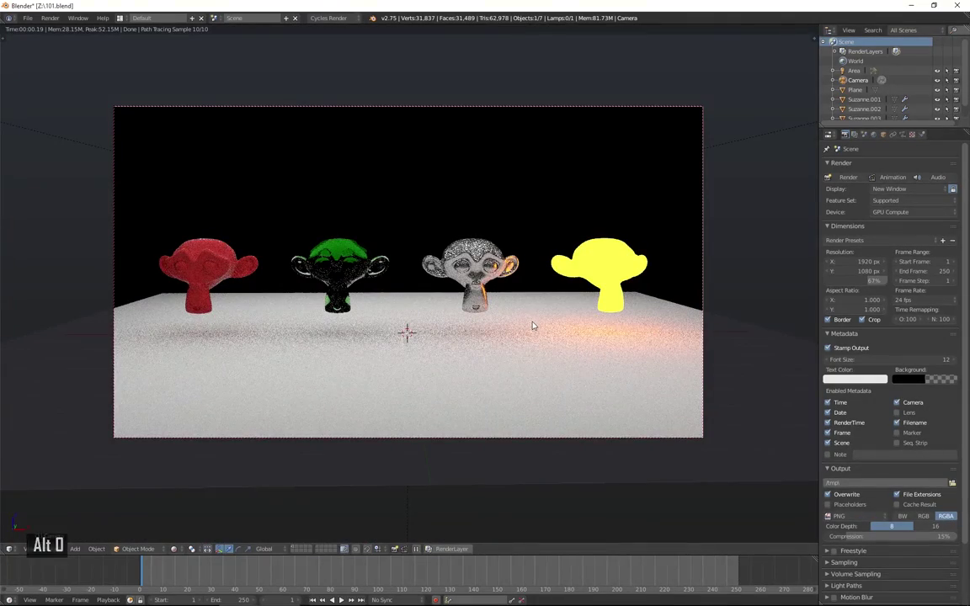
key(F12)
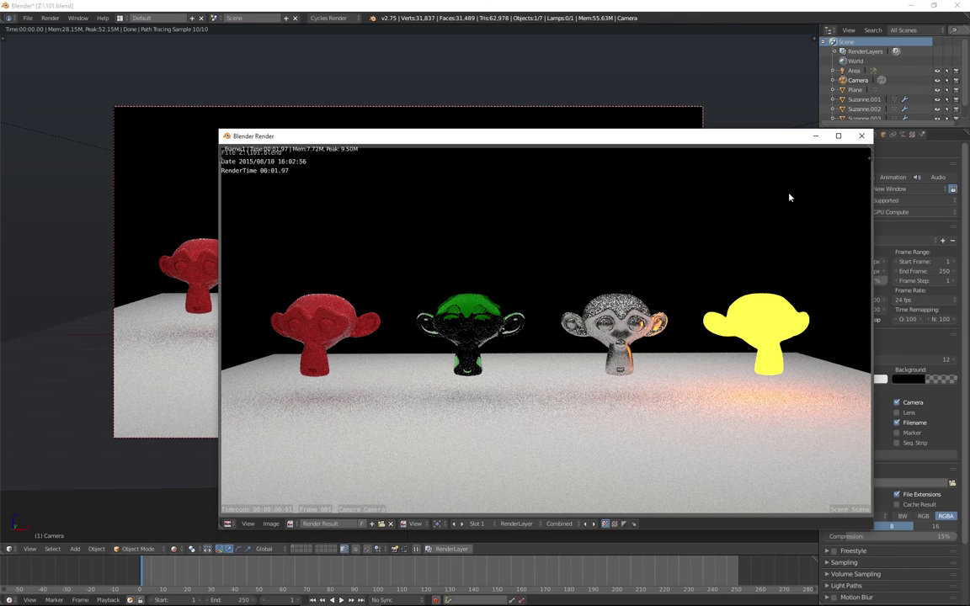
click(862, 137)
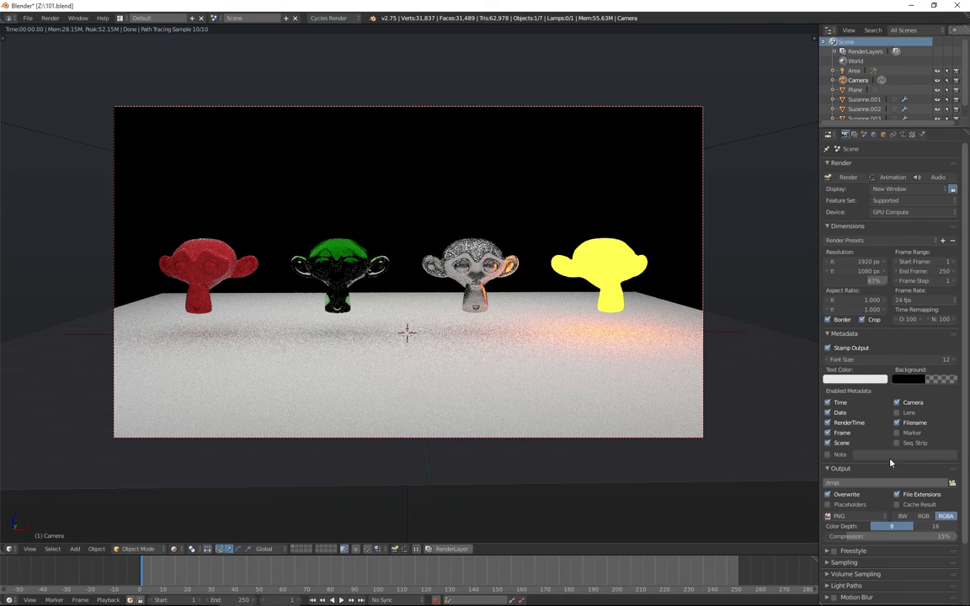
click(828, 347)
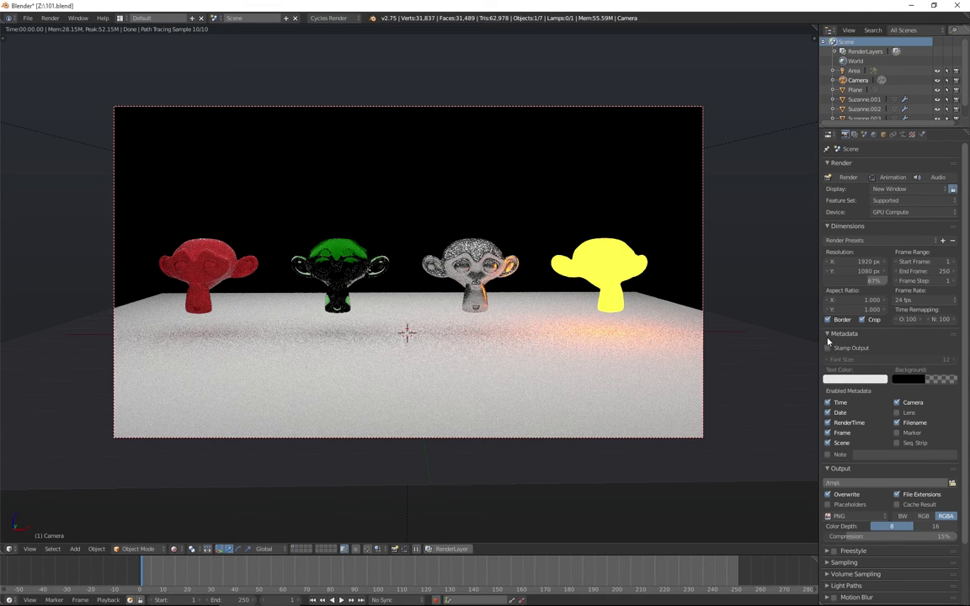
click(838, 334)
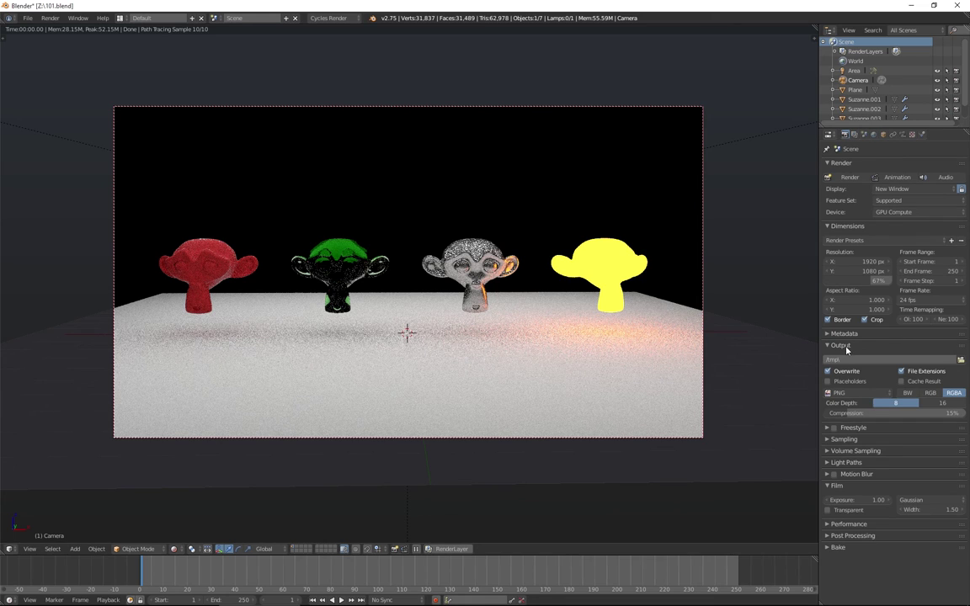
Step: Choose OpenEXR output in RGBA with Float (Half) depth and ZIP (lossless) codec
click(840, 392)
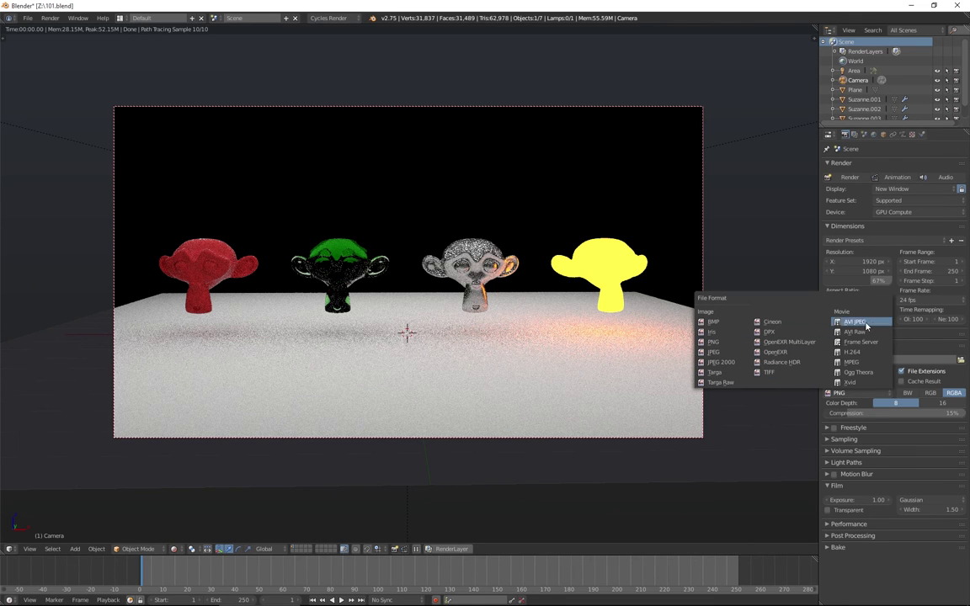
click(859, 395)
click(760, 354)
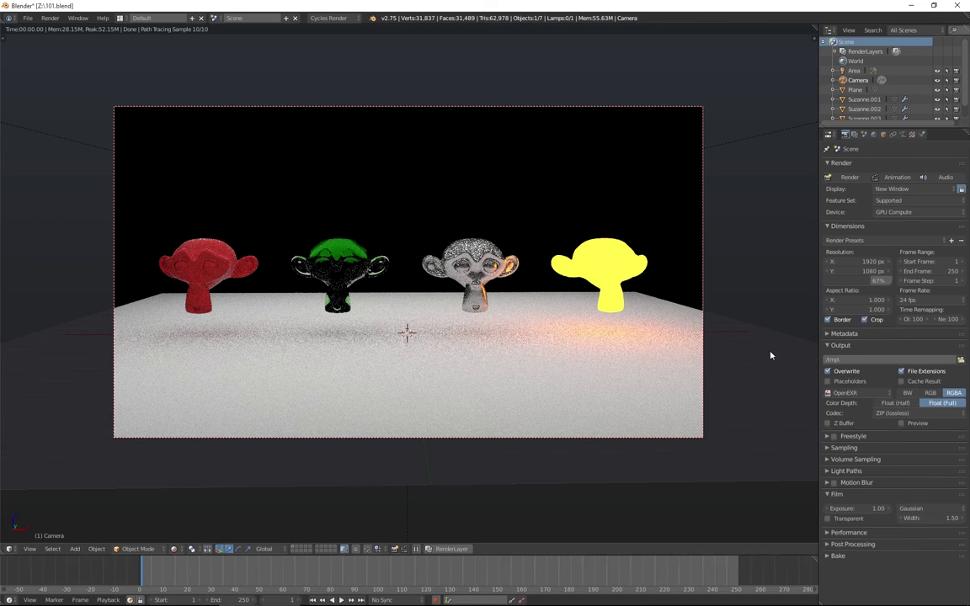
click(886, 405)
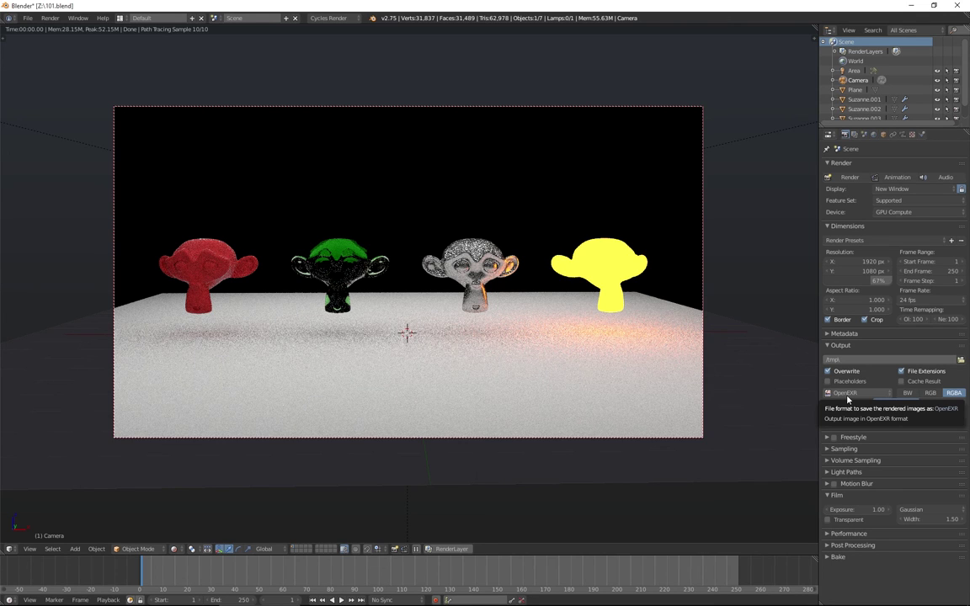
Step: Collapse Output, toggle Freestyle on and back off, and collapse the Freestyle panel
click(829, 347)
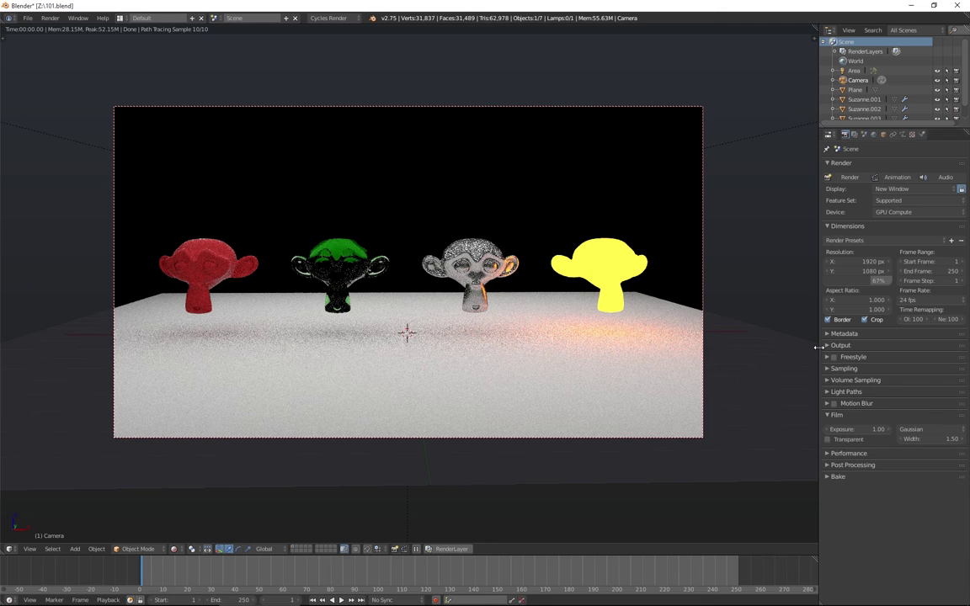
click(842, 358)
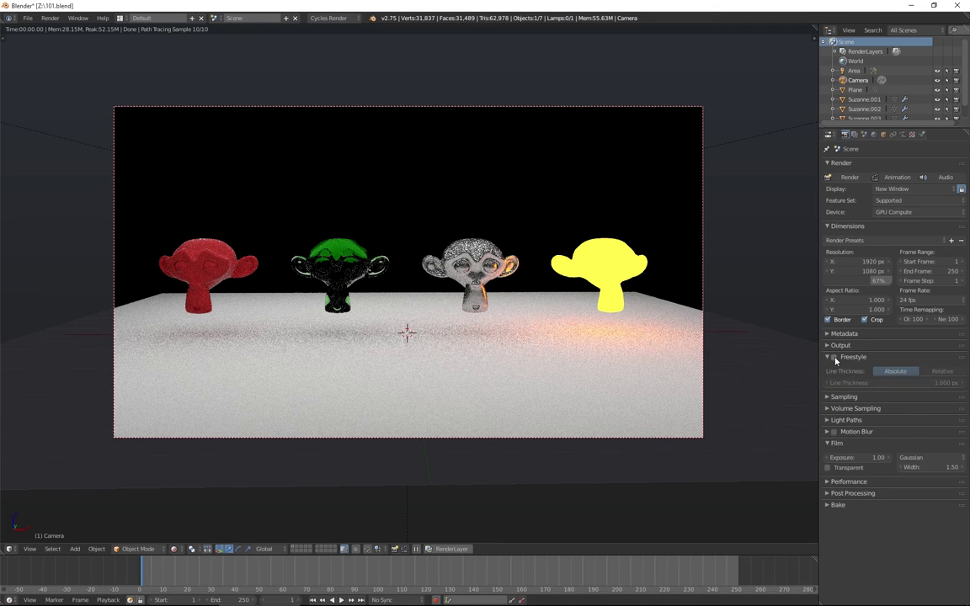
click(833, 359)
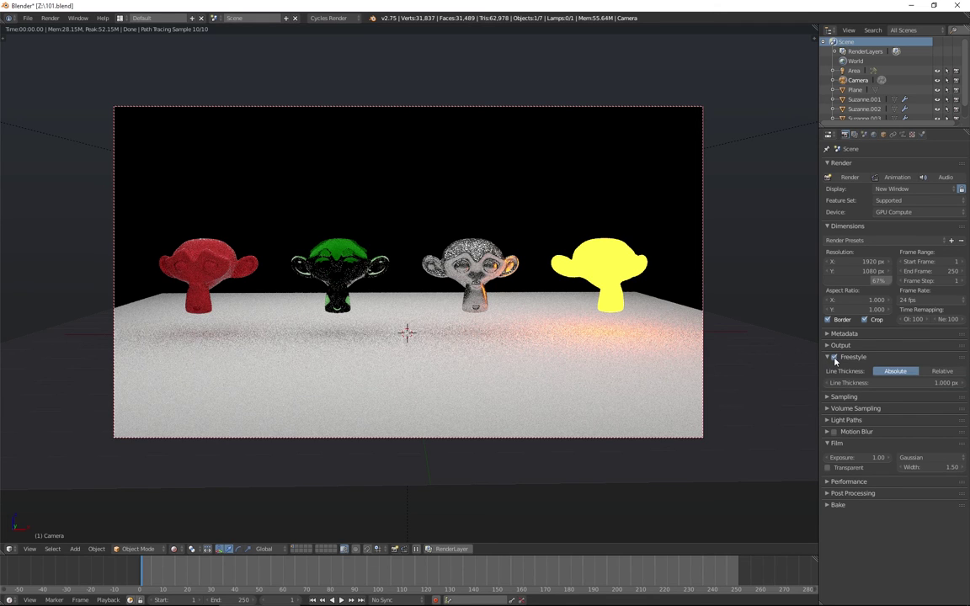
click(834, 359)
click(830, 358)
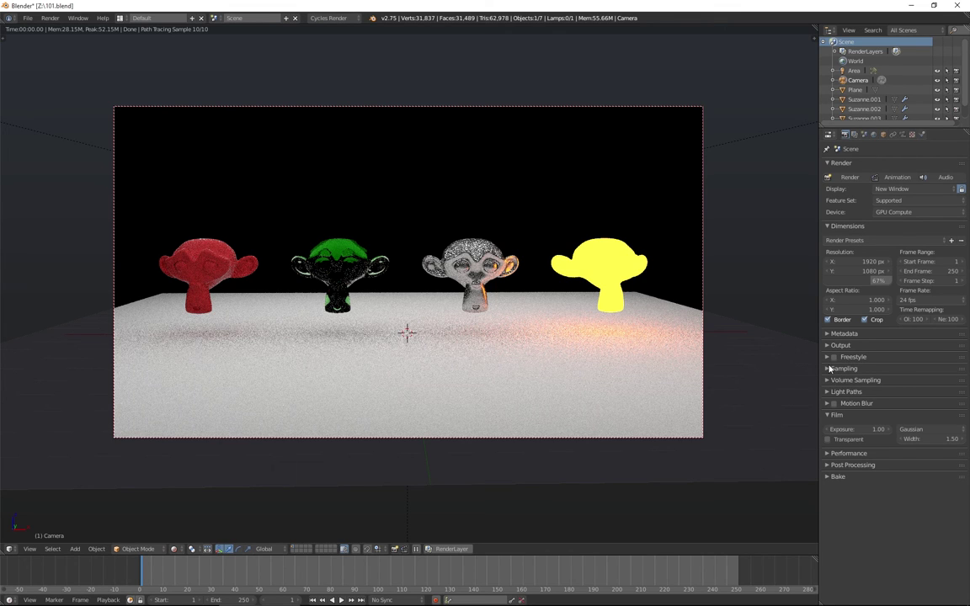
Step: Expand Sampling and try viewport preview samples of 64, then 256
click(830, 369)
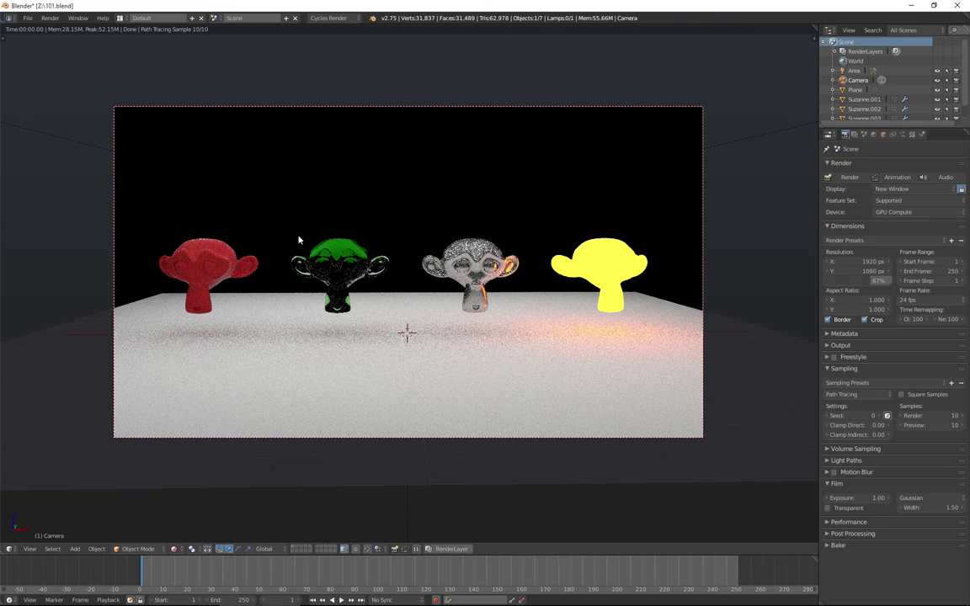
click(941, 427)
text(64)
key(Return)
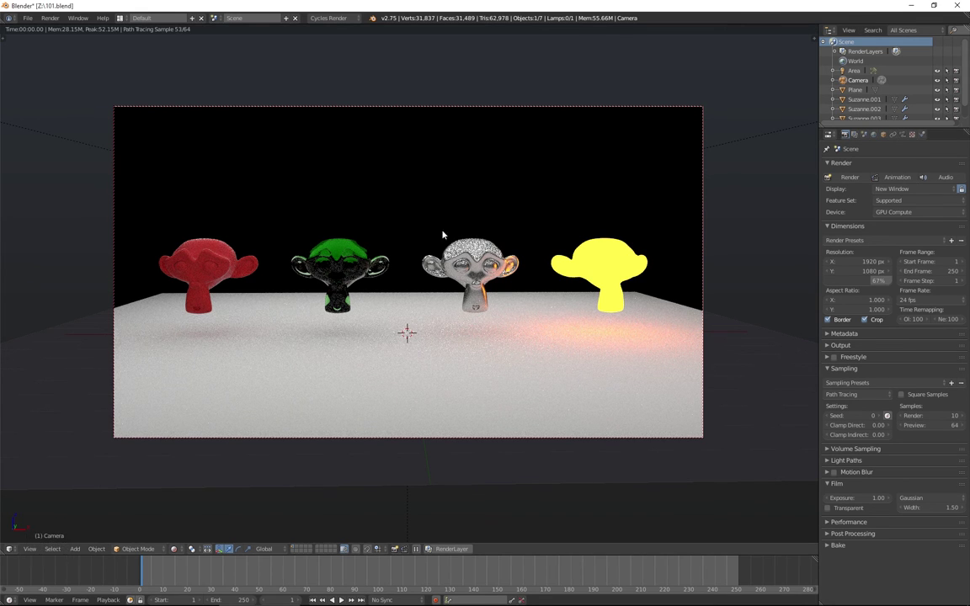
click(933, 426)
text(256)
key(Return)
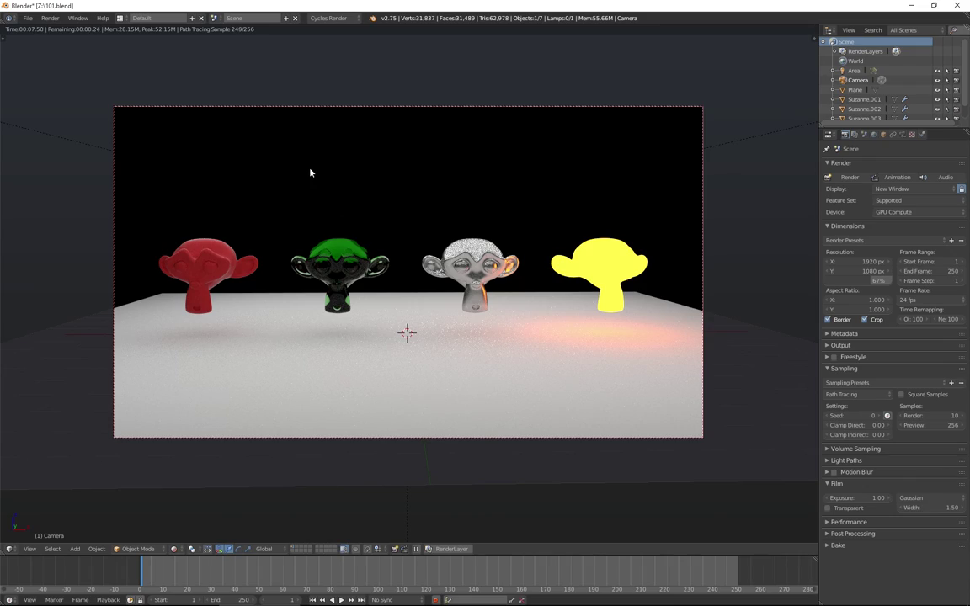
Step: Lower preview samples to 32, inspect the noise, and return to camera view
alt+drag(539, 263, 335, 151)
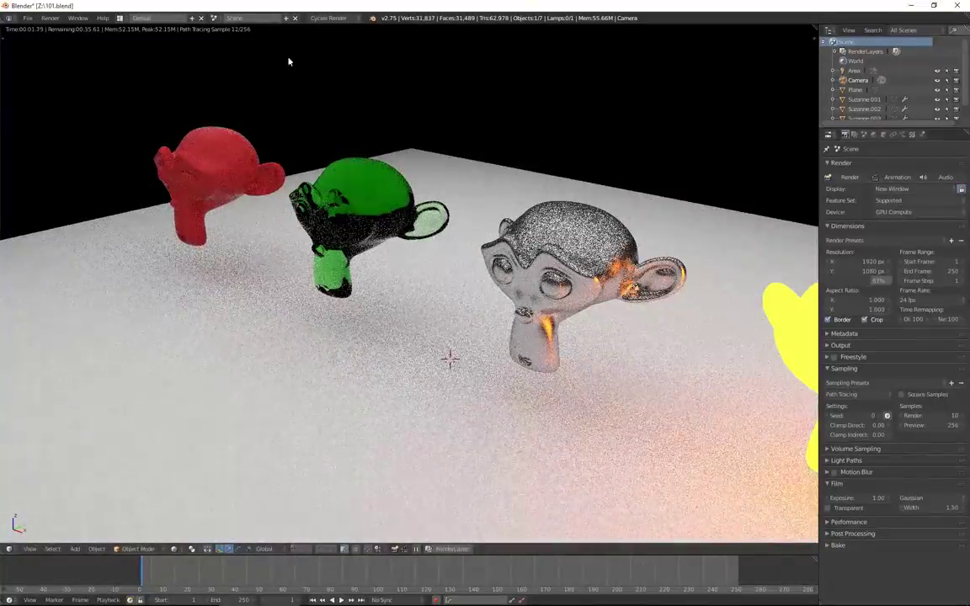
click(934, 426)
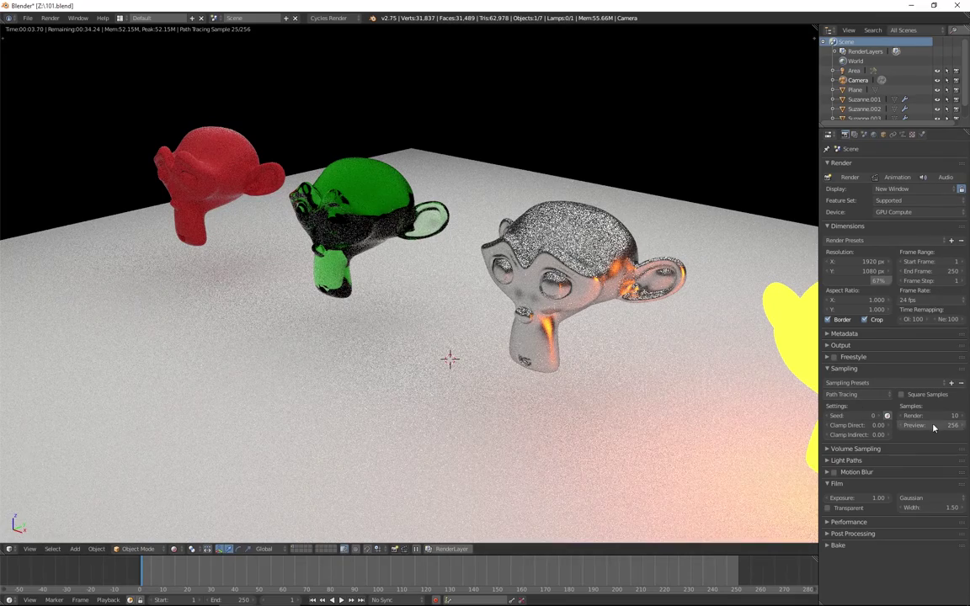
text(32)
key(Return)
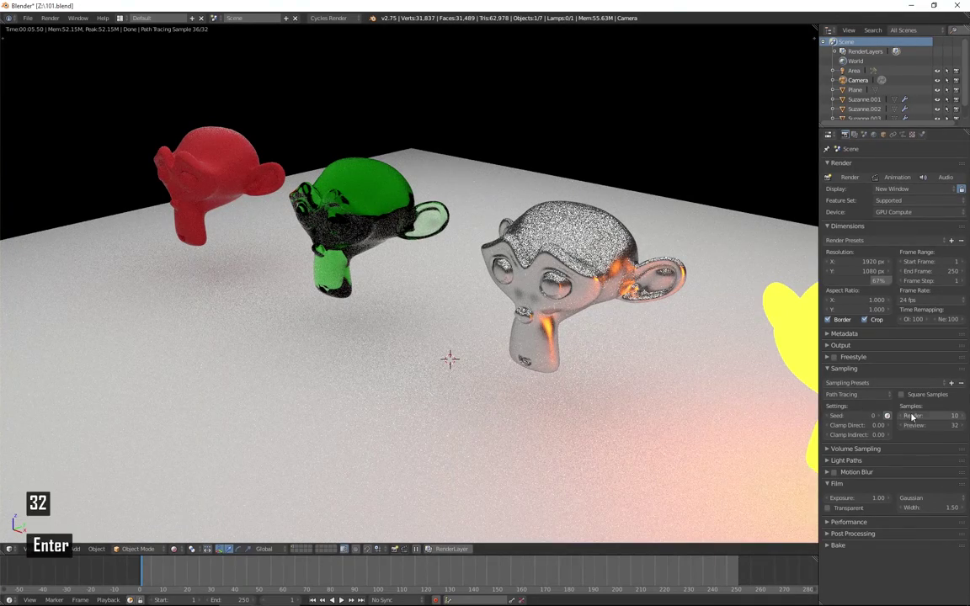
alt+drag(429, 297, 391, 259)
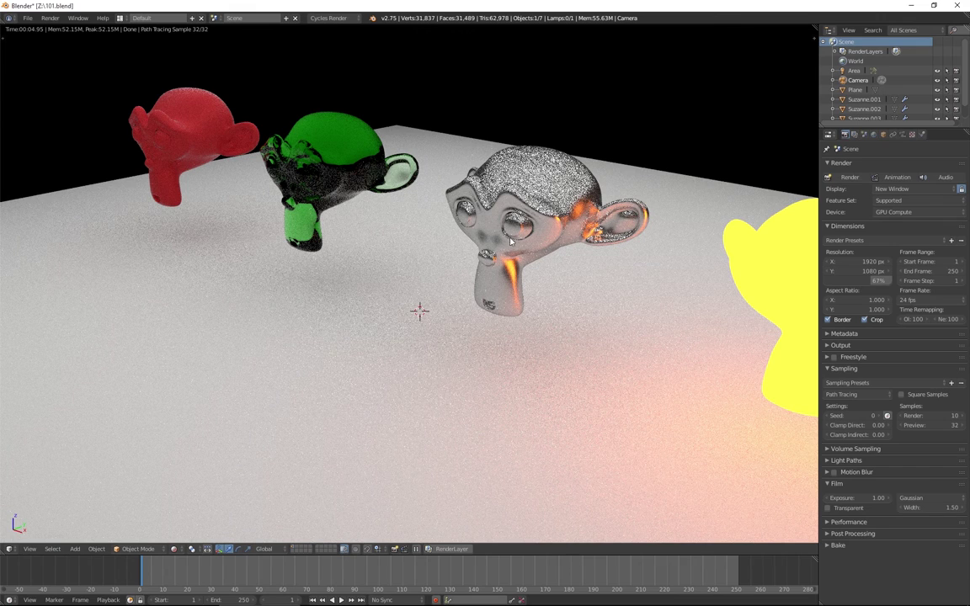
key(KP_0)
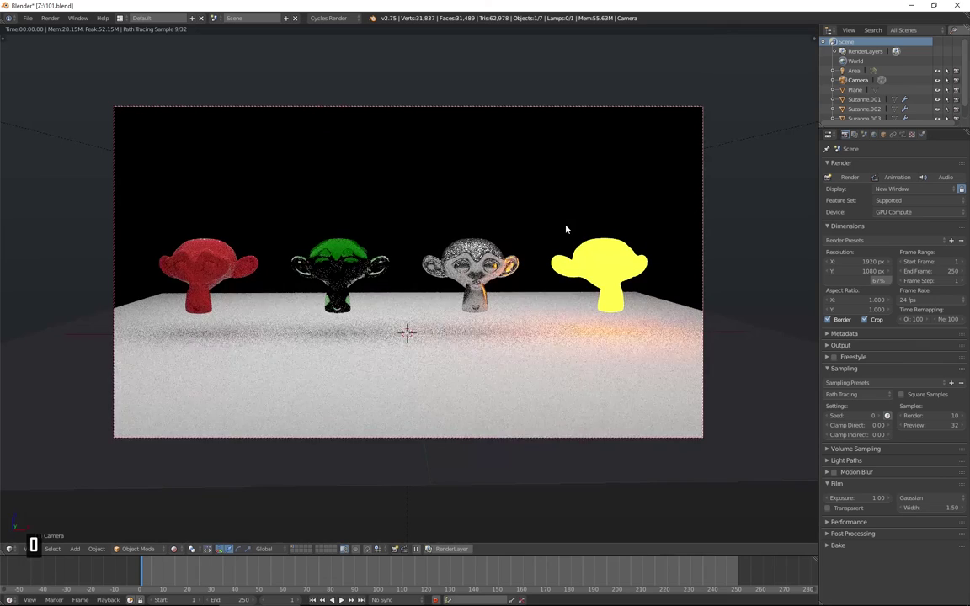
Step: Set the final render samples to 256, then start a test render and cancel it
click(924, 416)
text(256)
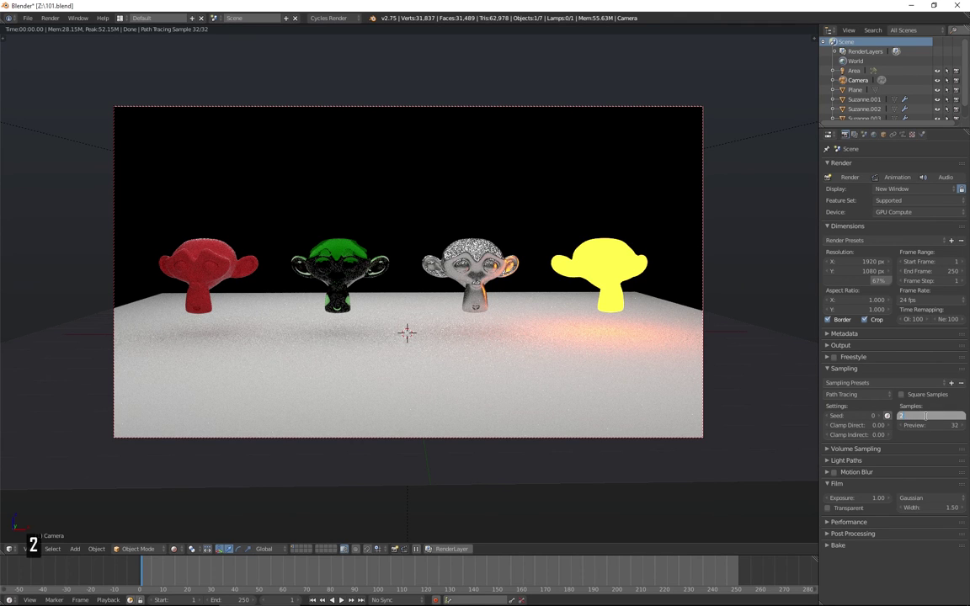
key(Return)
key(F12)
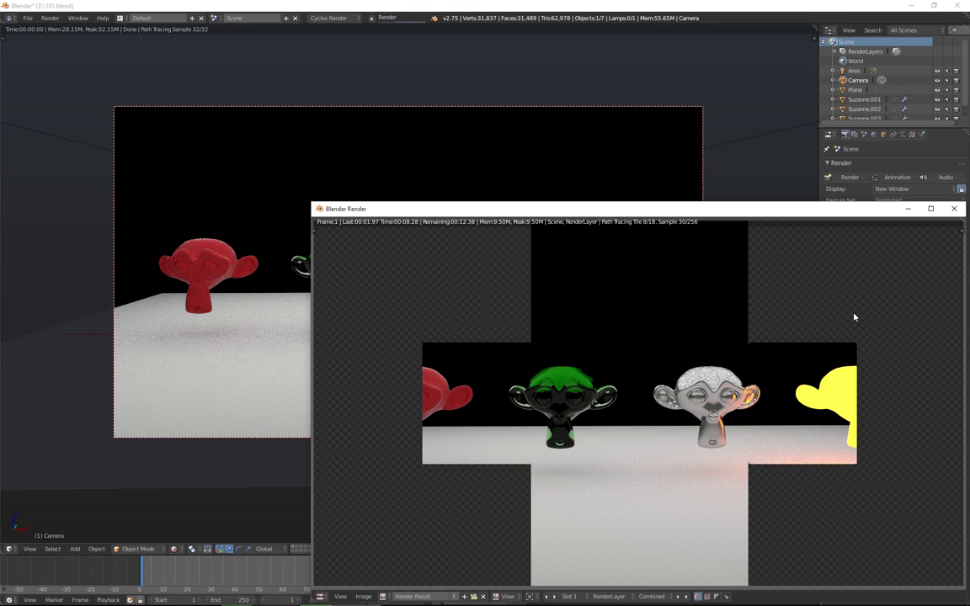
key(Escape)
click(955, 209)
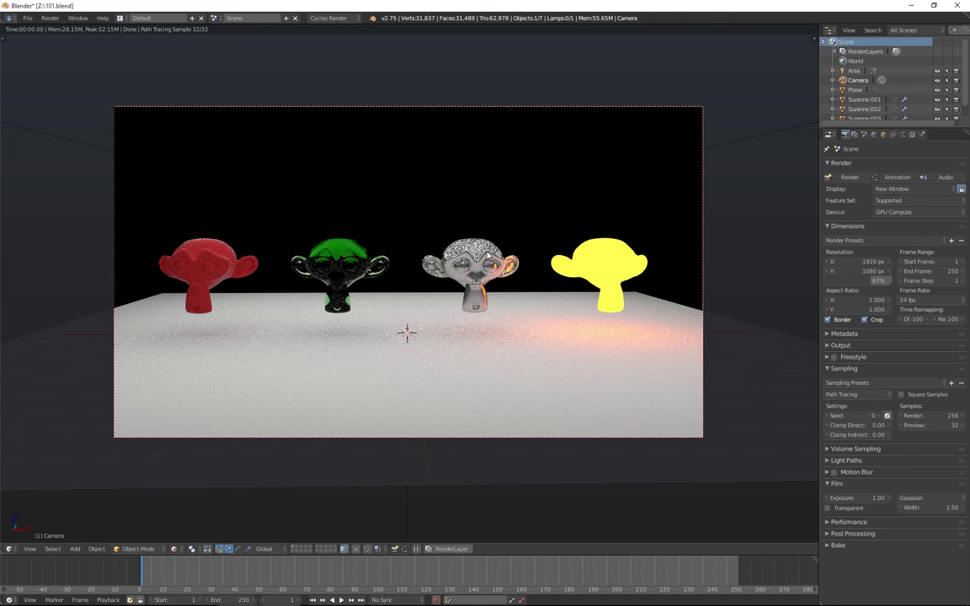
Step: Try the per-frame Seed variation toggle, leaving it switched off
click(887, 417)
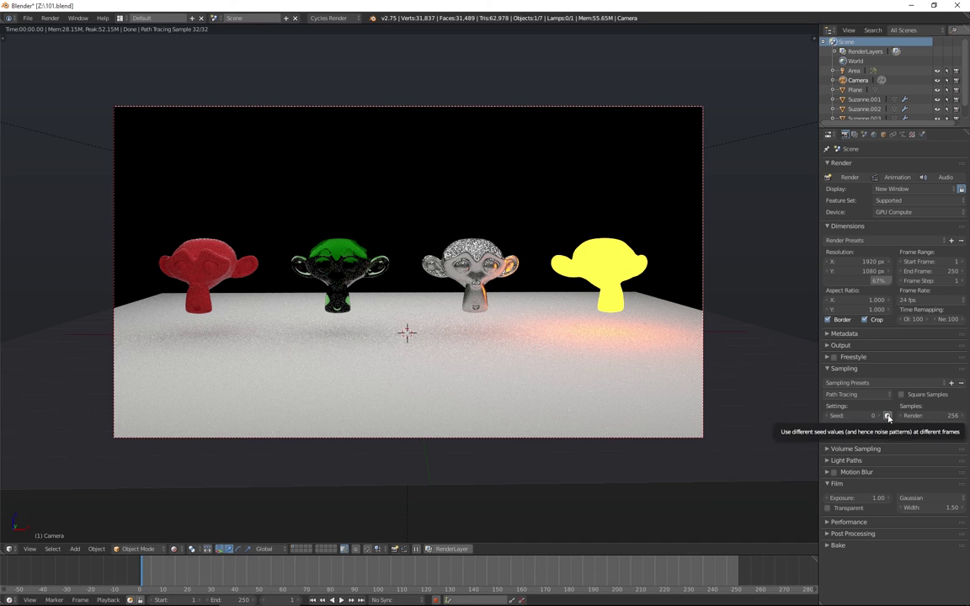
click(888, 416)
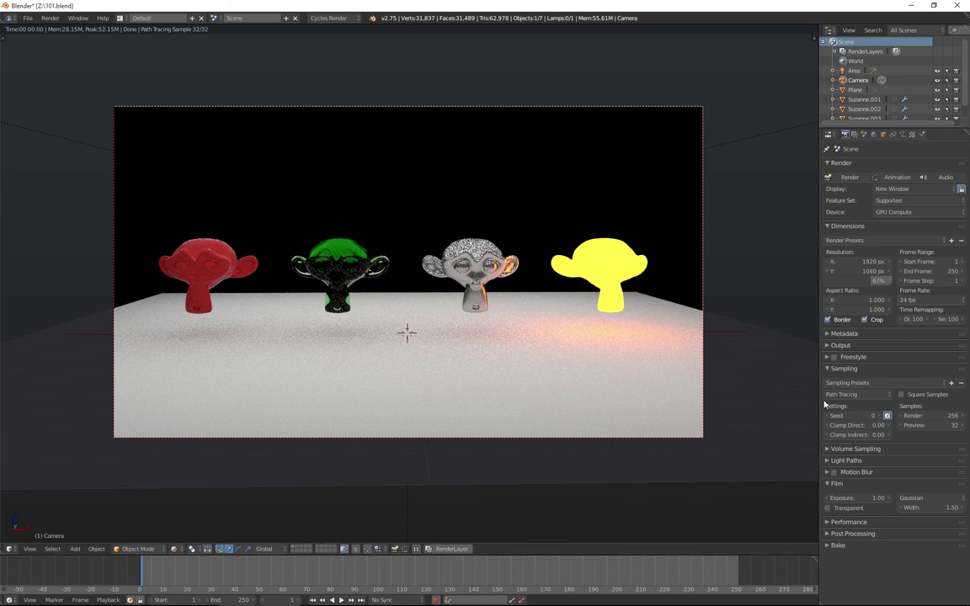
click(889, 416)
Step: Glance at Volume Sampling, then set the Light Paths maximum volume bounces to 10
click(830, 369)
click(833, 380)
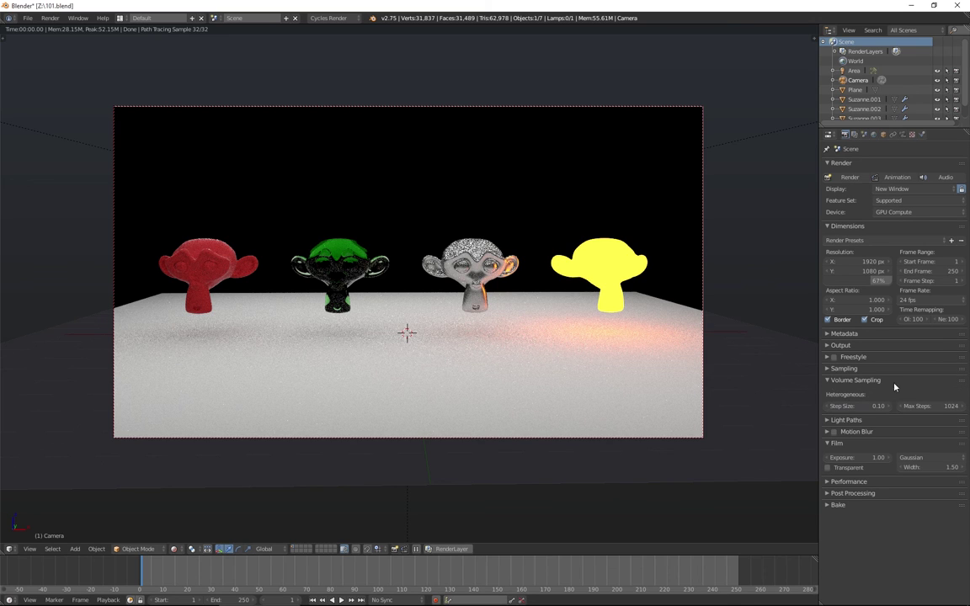
click(830, 381)
click(828, 393)
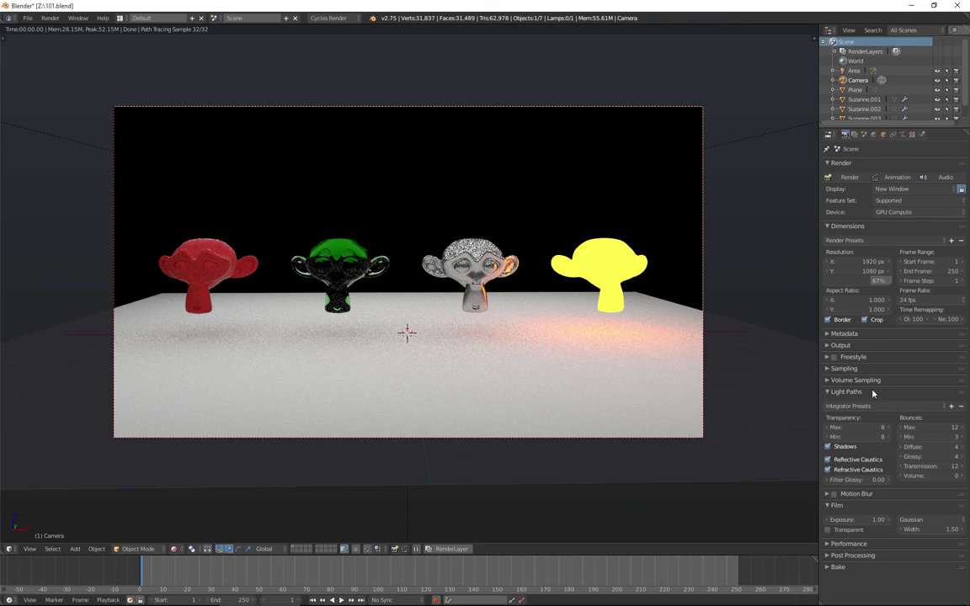
click(930, 477)
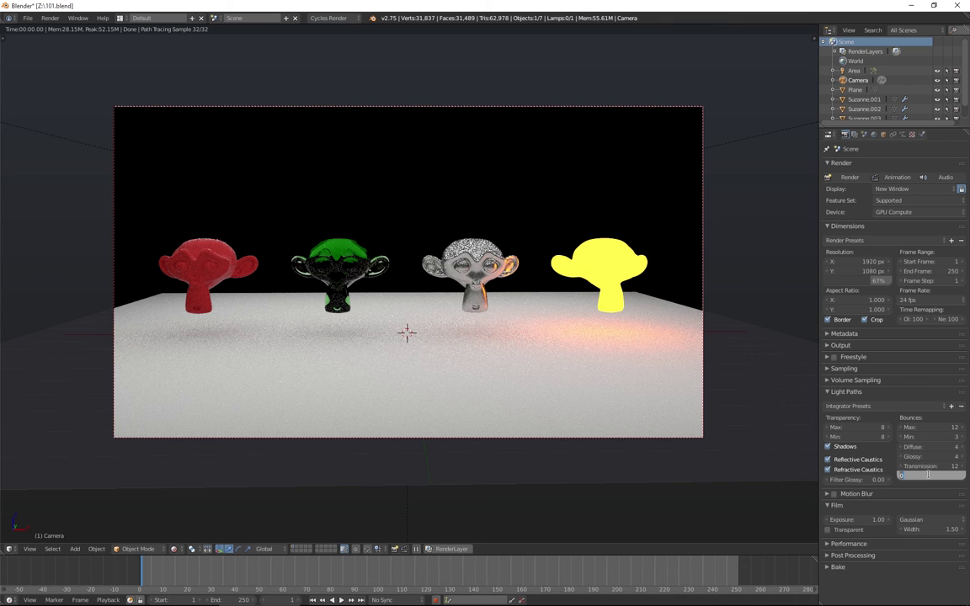
text(10)
key(Return)
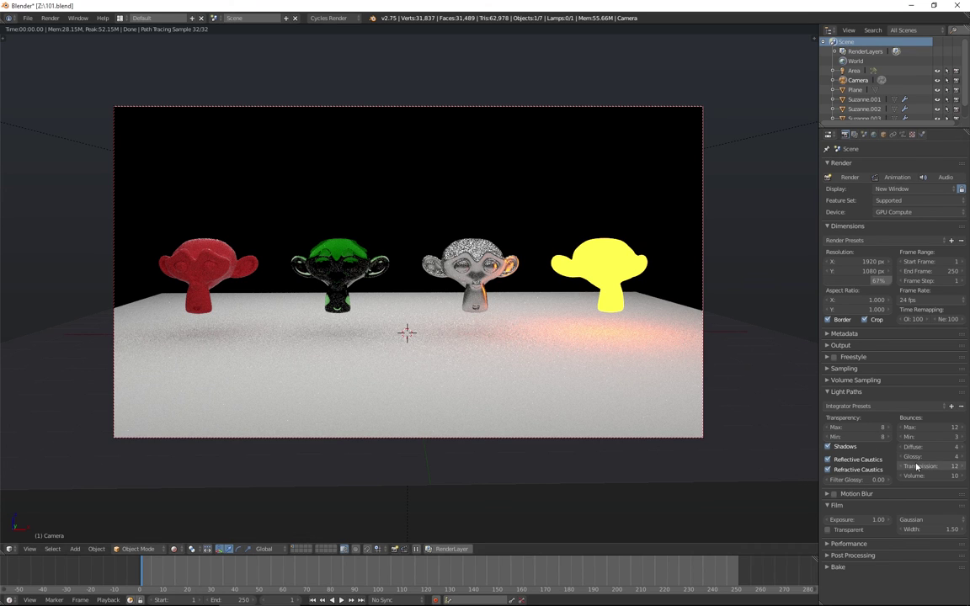
Step: Collapse Light Paths and enable Motion Blur with its 0.50 shutter
click(830, 392)
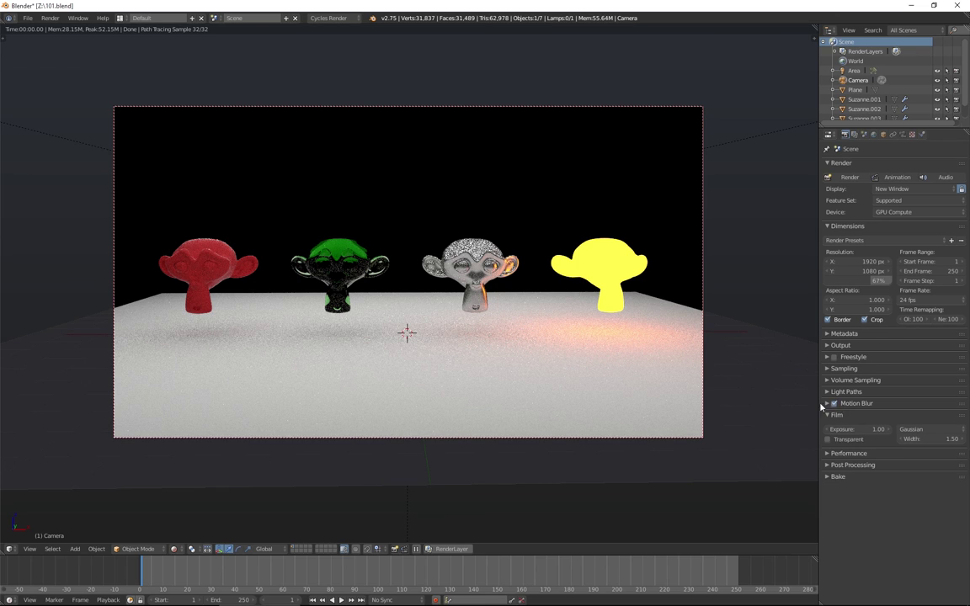
click(849, 404)
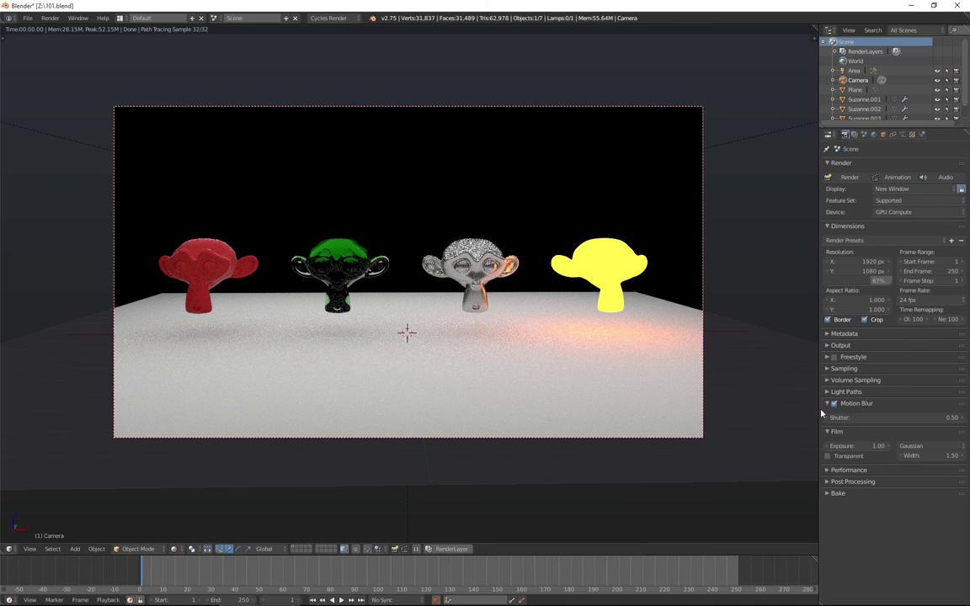
click(834, 404)
Step: Collapse Motion Blur and check the Film filter types, keeping Gaussian at 1.50 width
click(827, 404)
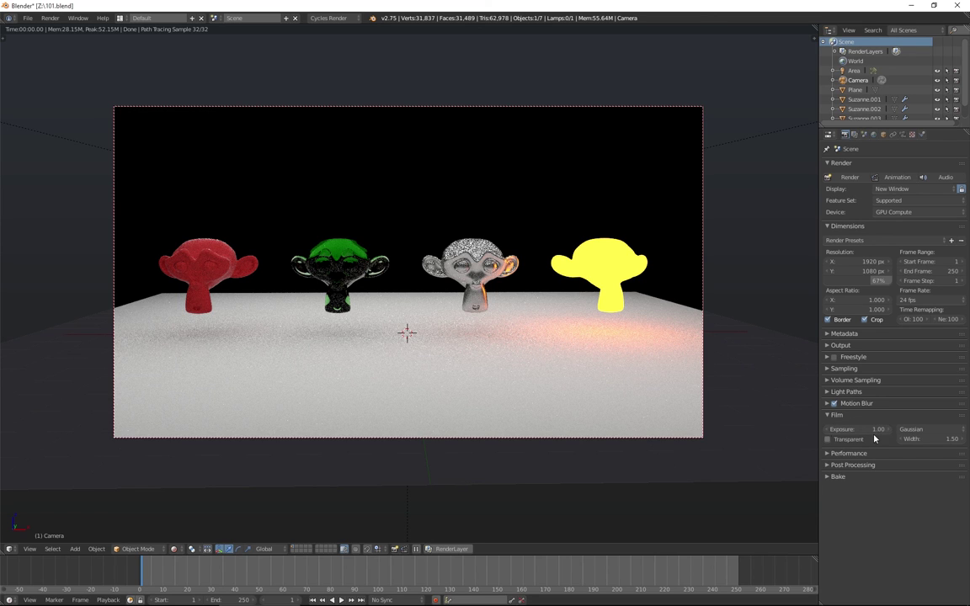
click(934, 433)
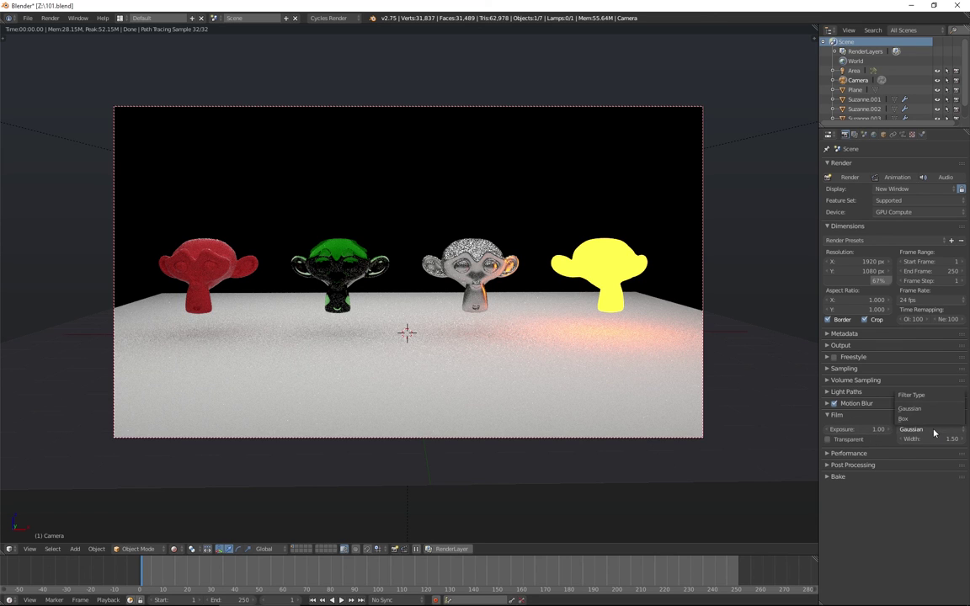
click(875, 416)
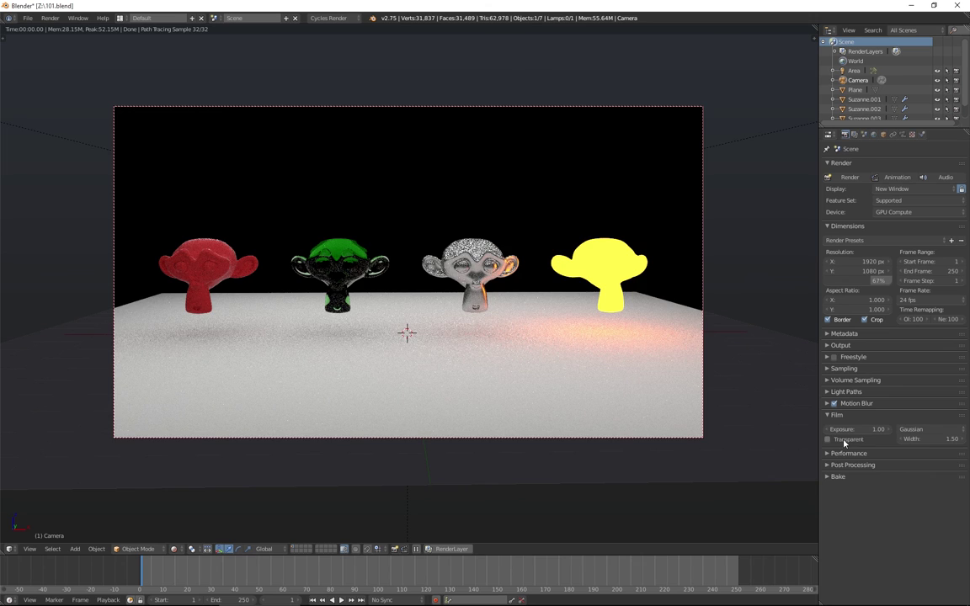
Step: Turn on Film Transparent after comparing it off and on, then collapse Film
click(844, 440)
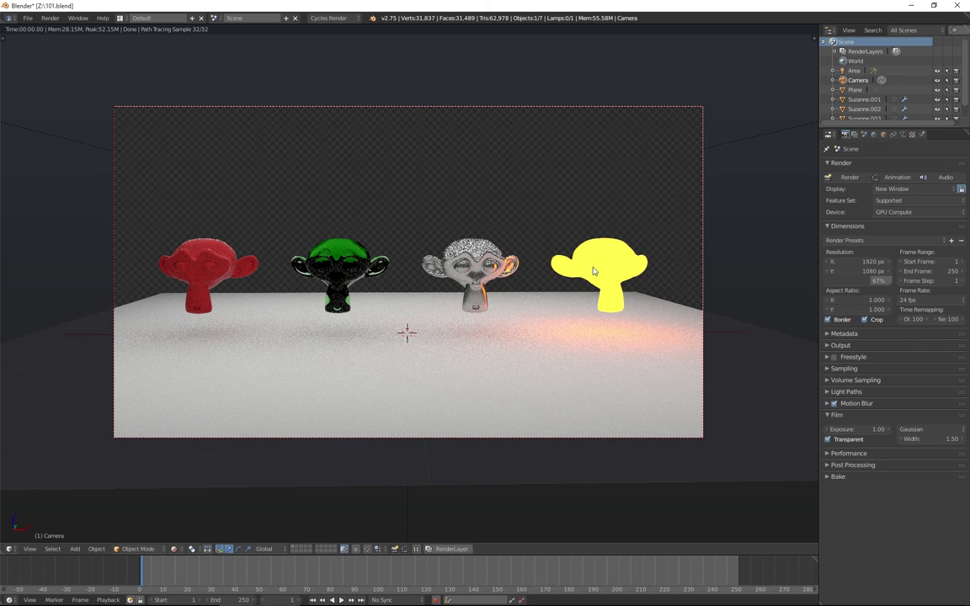
click(842, 443)
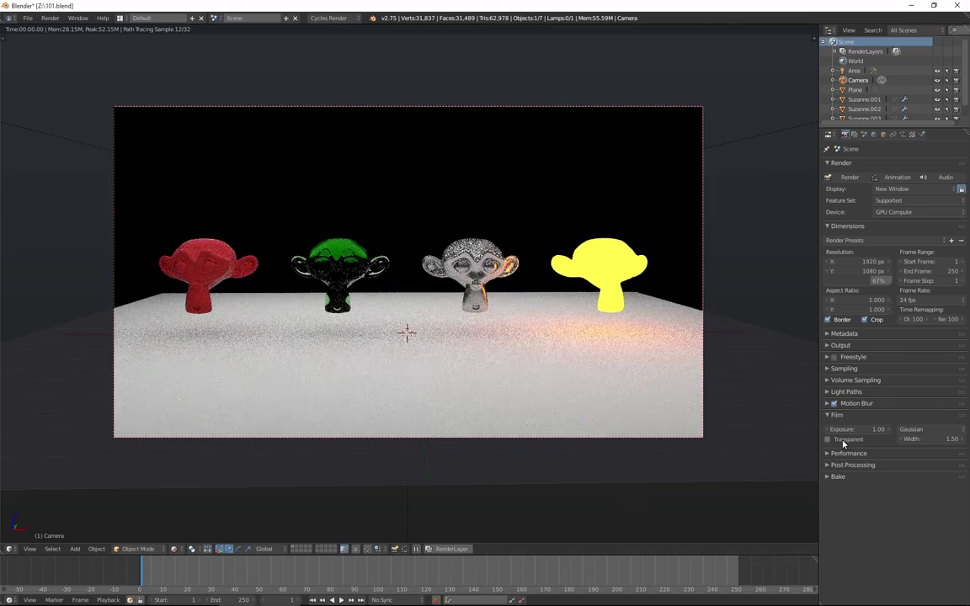
click(843, 444)
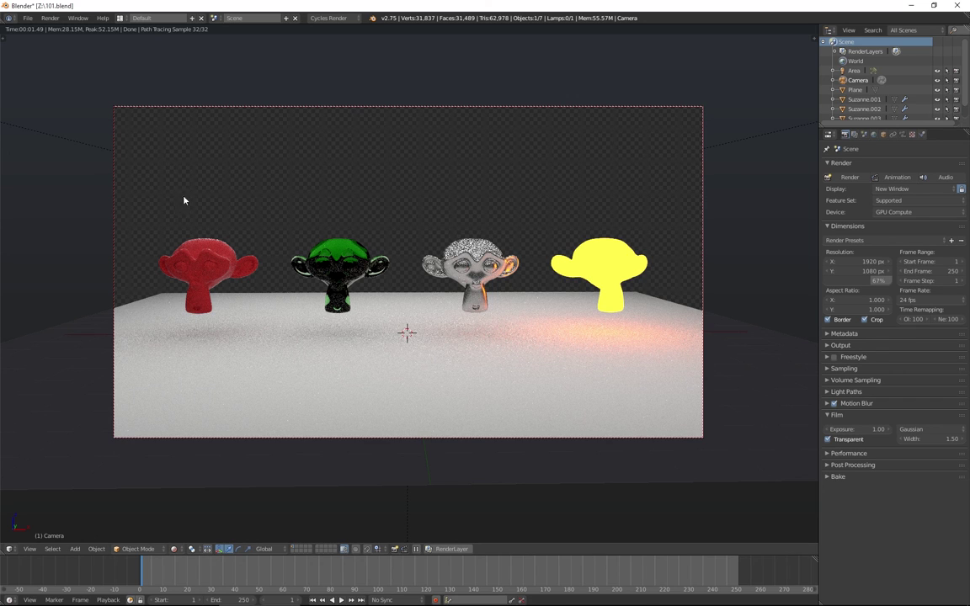
click(830, 416)
click(837, 427)
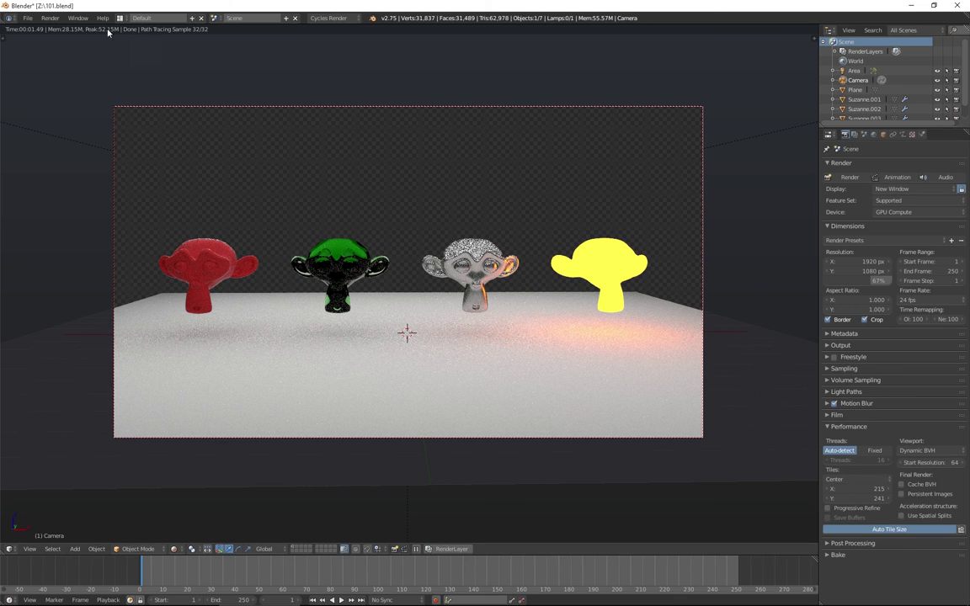
click(31, 17)
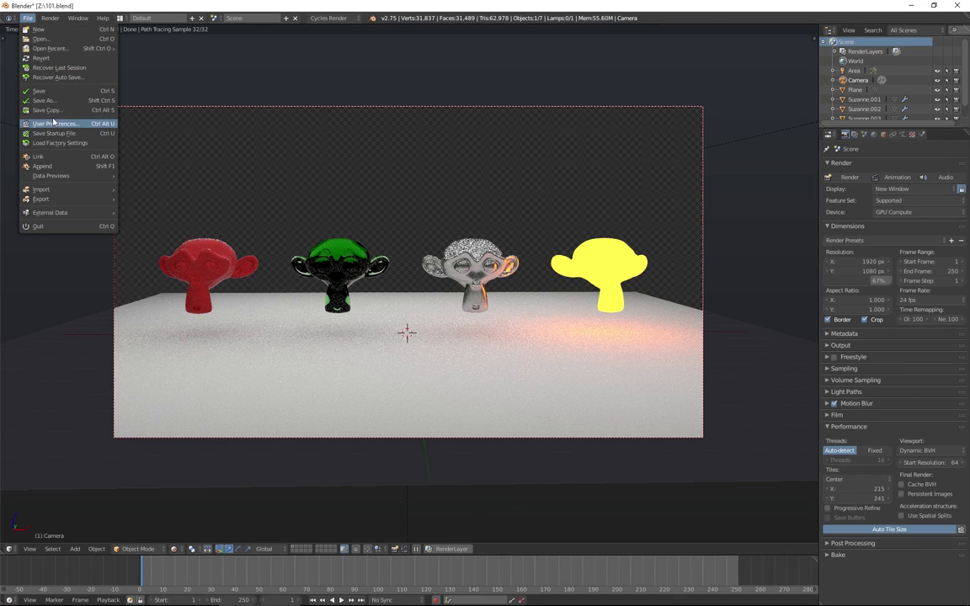
click(53, 111)
click(193, 32)
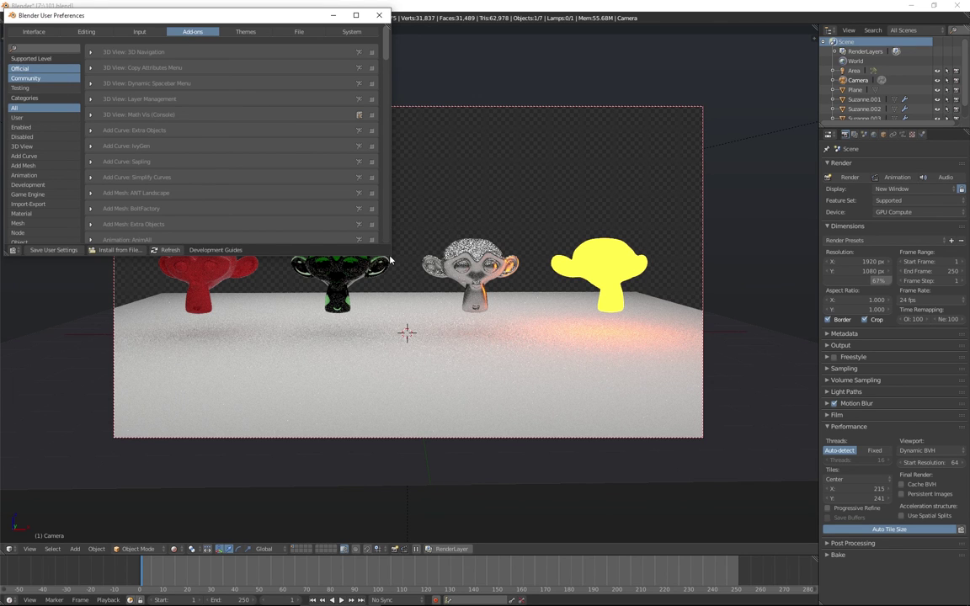
drag(390, 257, 615, 463)
scroll(404, 353, down, 6)
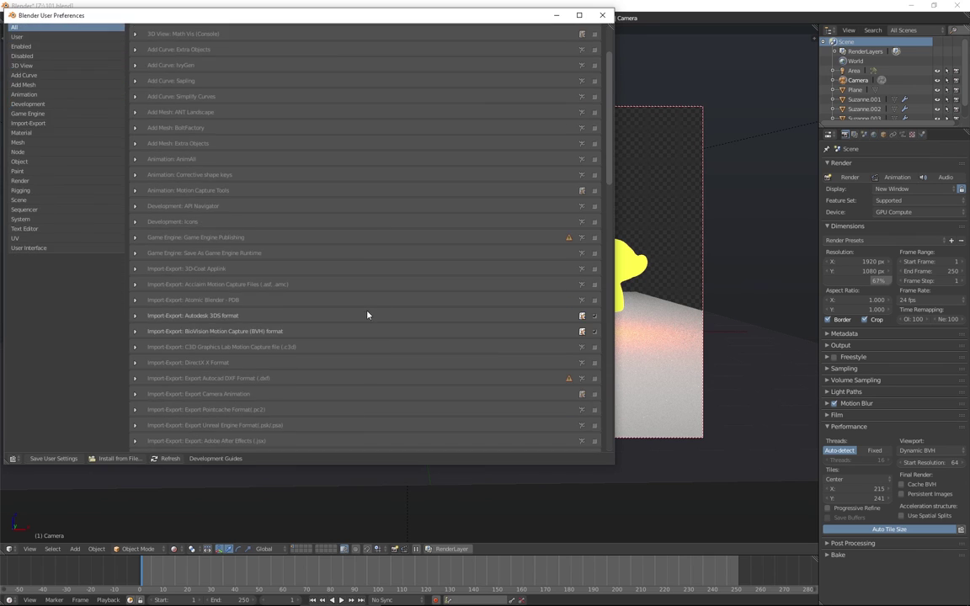
scroll(358, 303, down, 10)
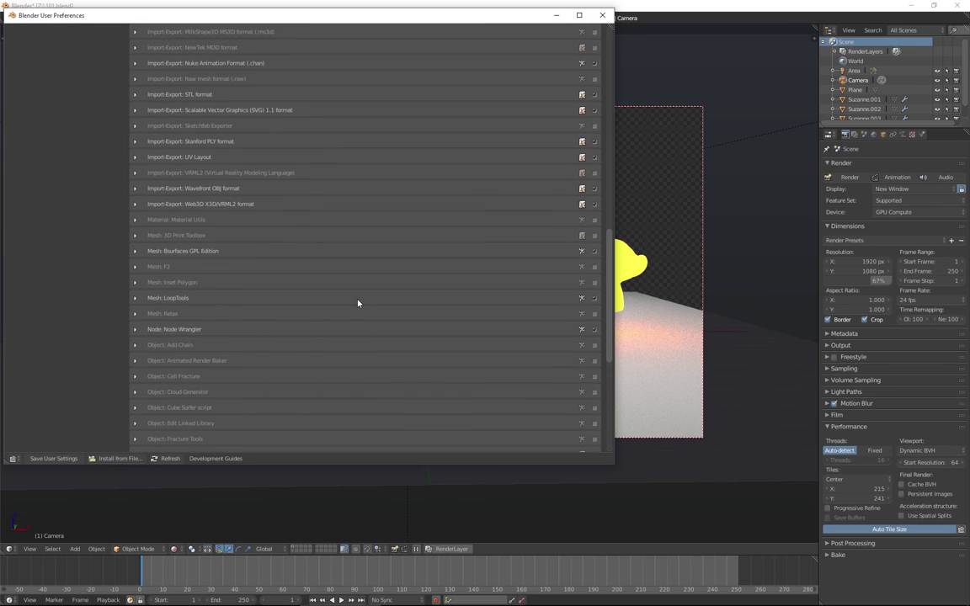
scroll(153, 200, down, 5)
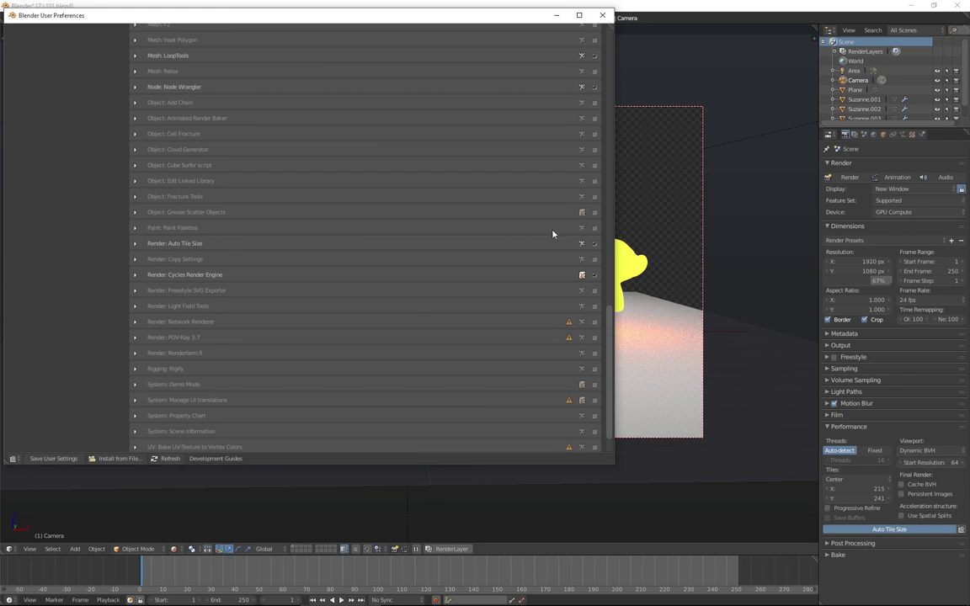
click(594, 244)
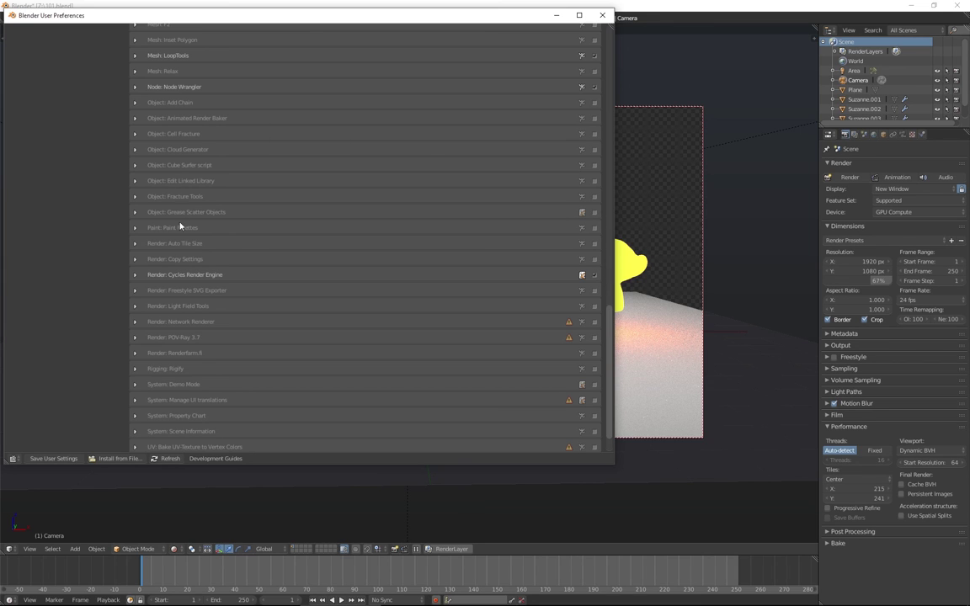
click(595, 245)
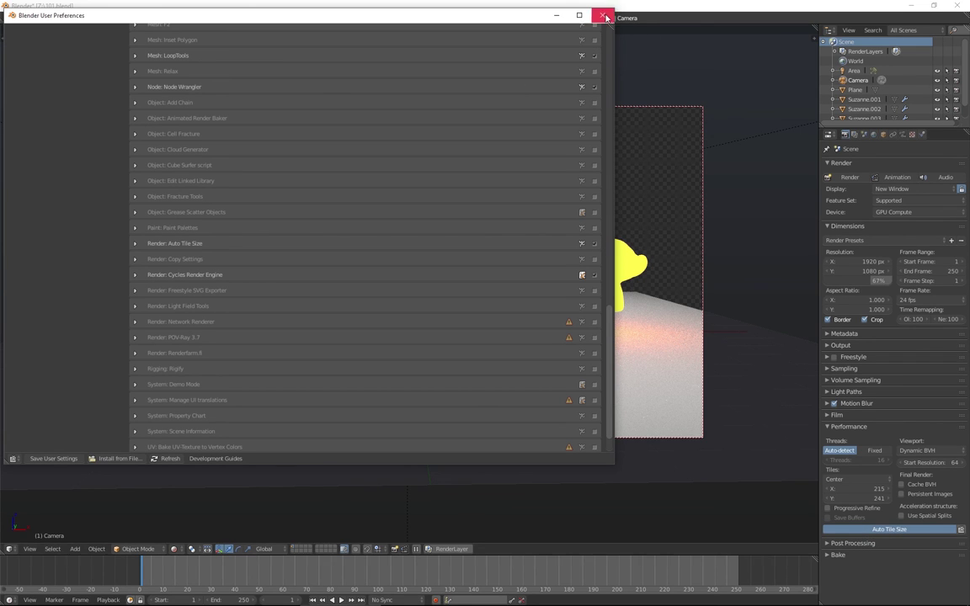
click(603, 16)
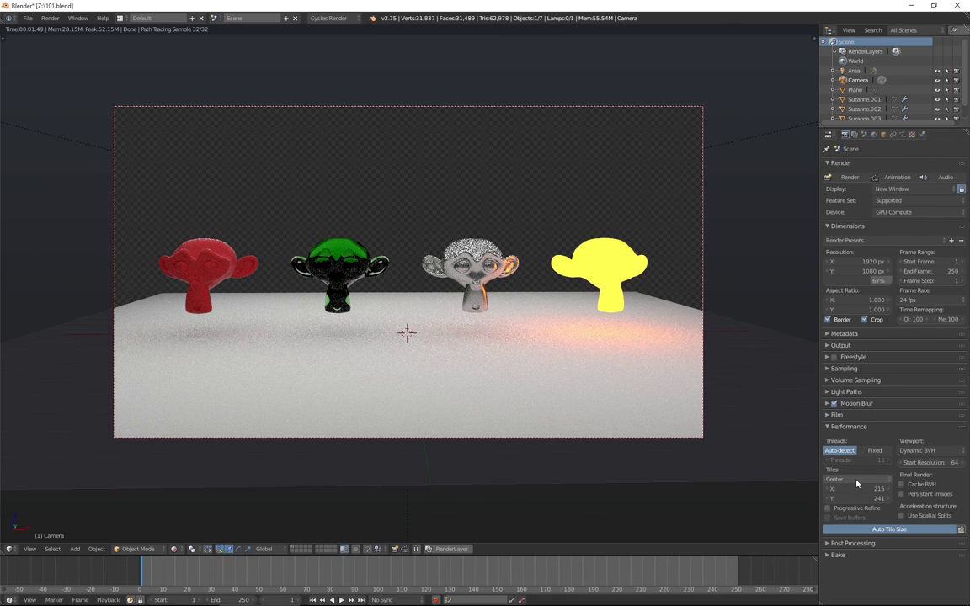
Step: Run a quick F12 test render and cancel it
key(F12)
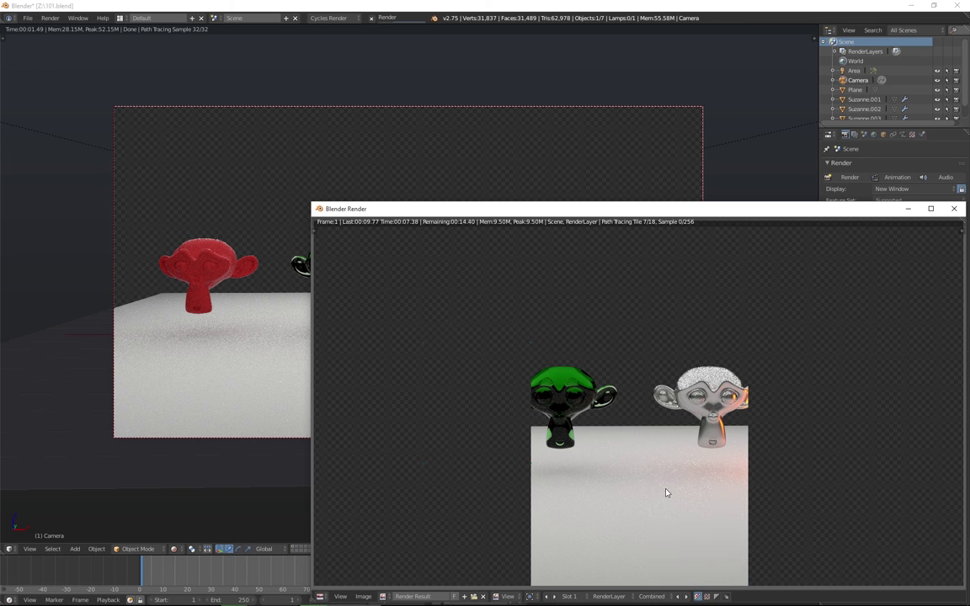
key(Escape)
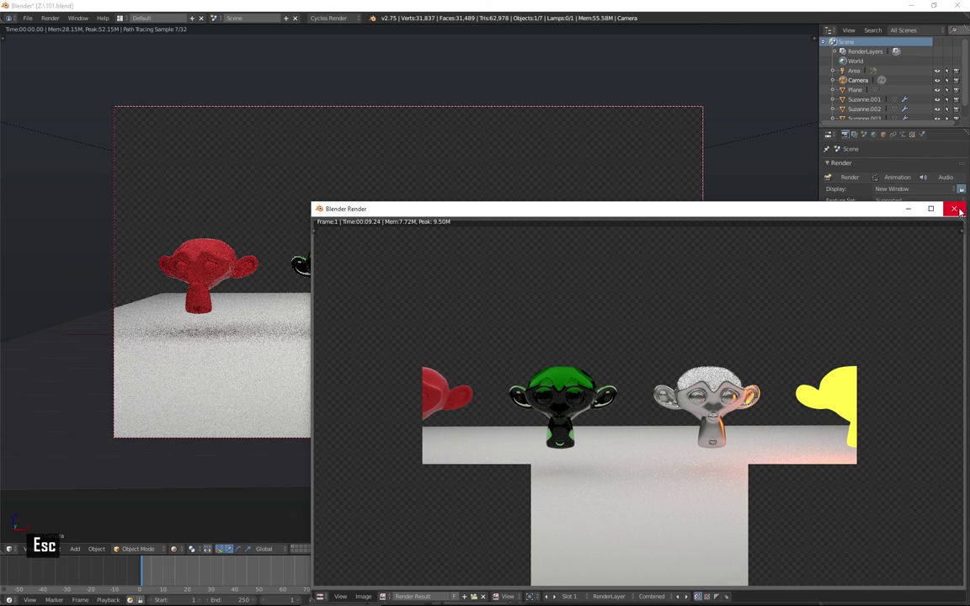
click(954, 209)
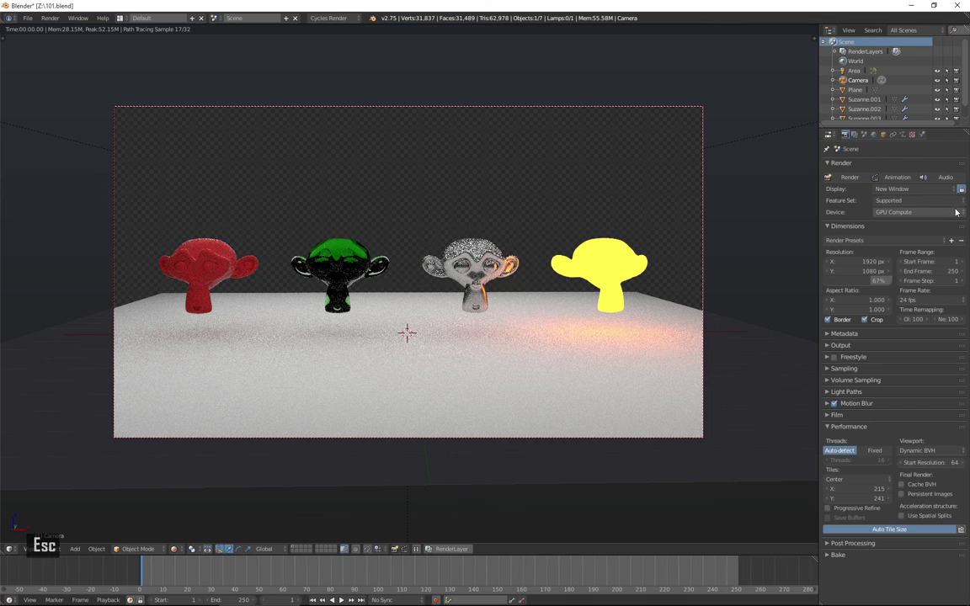
Step: Switch the render device to CPU, giving 32×32 tiles, and test-render again
click(903, 211)
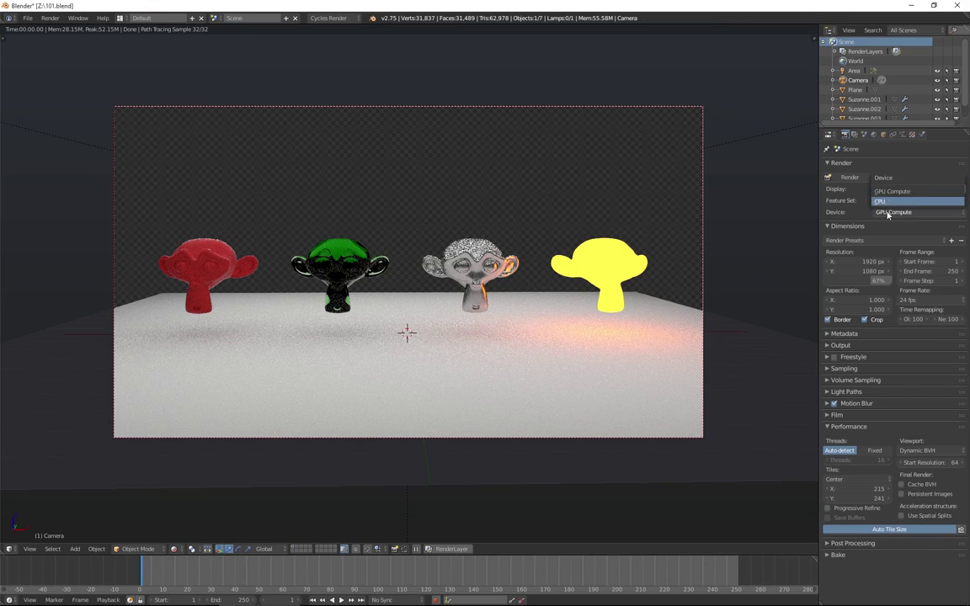
click(888, 203)
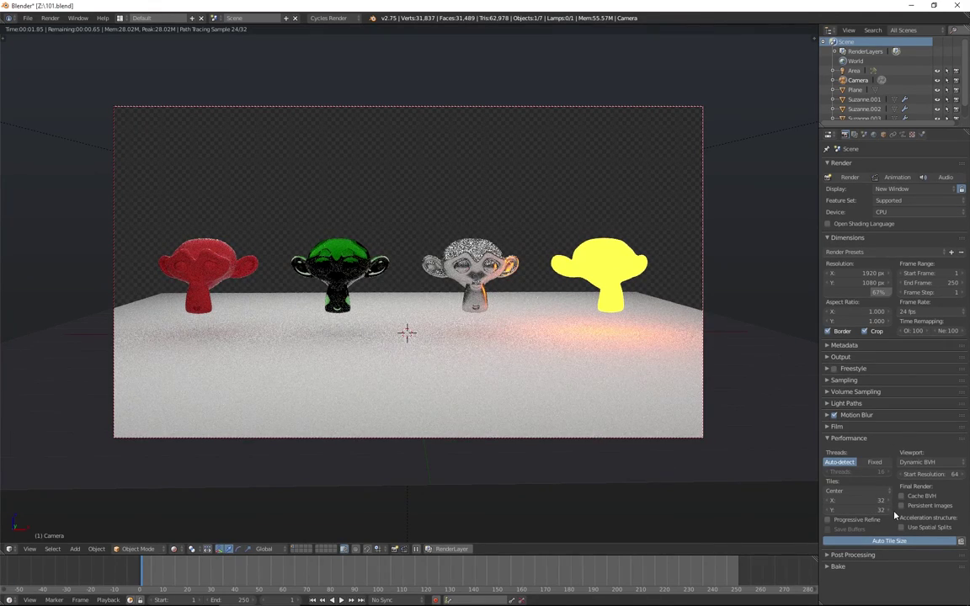
key(F12)
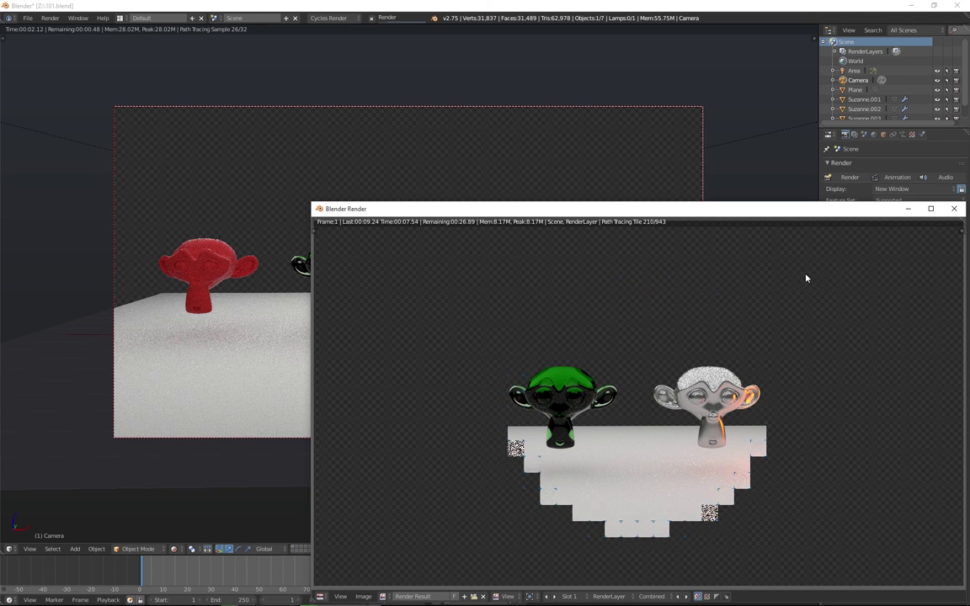
key(Escape)
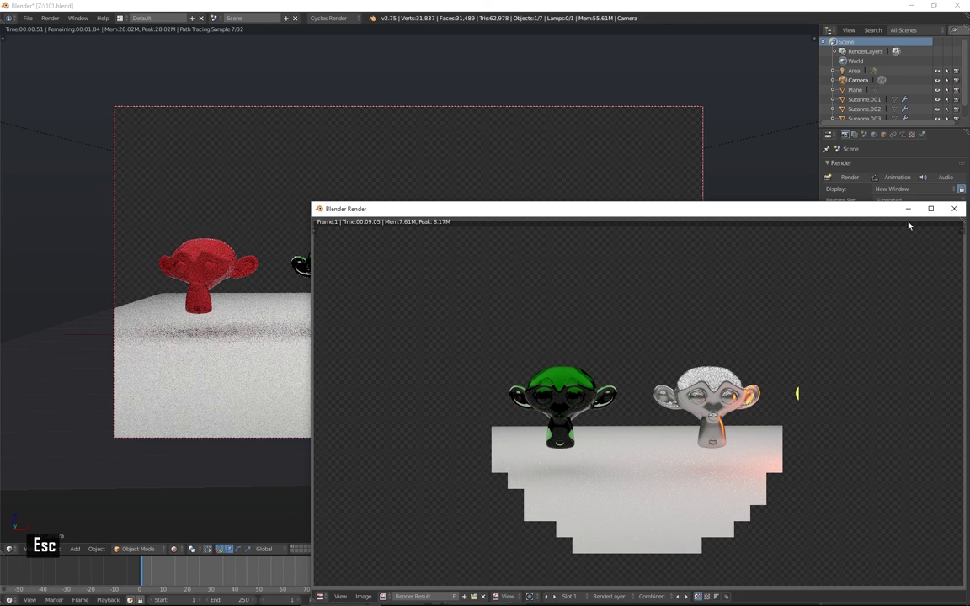
click(954, 208)
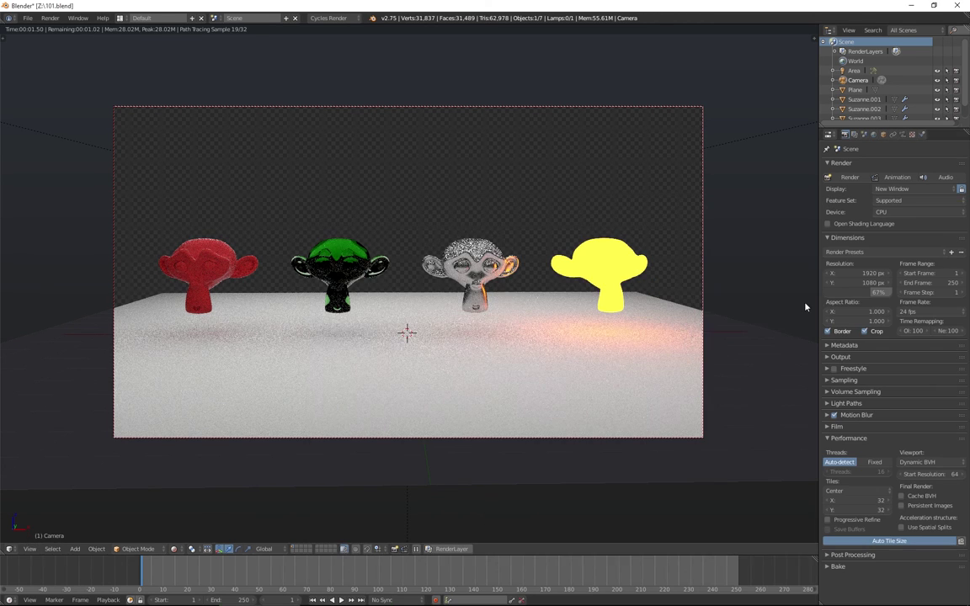
Step: Switch the device back to GPU Compute and test-render with Progressive Refine enabled
click(880, 213)
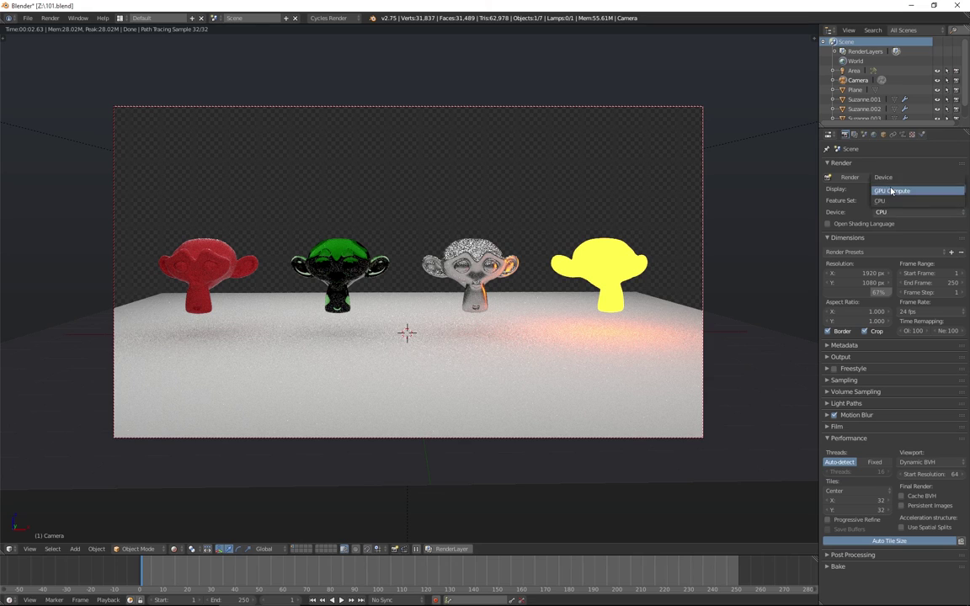
click(892, 191)
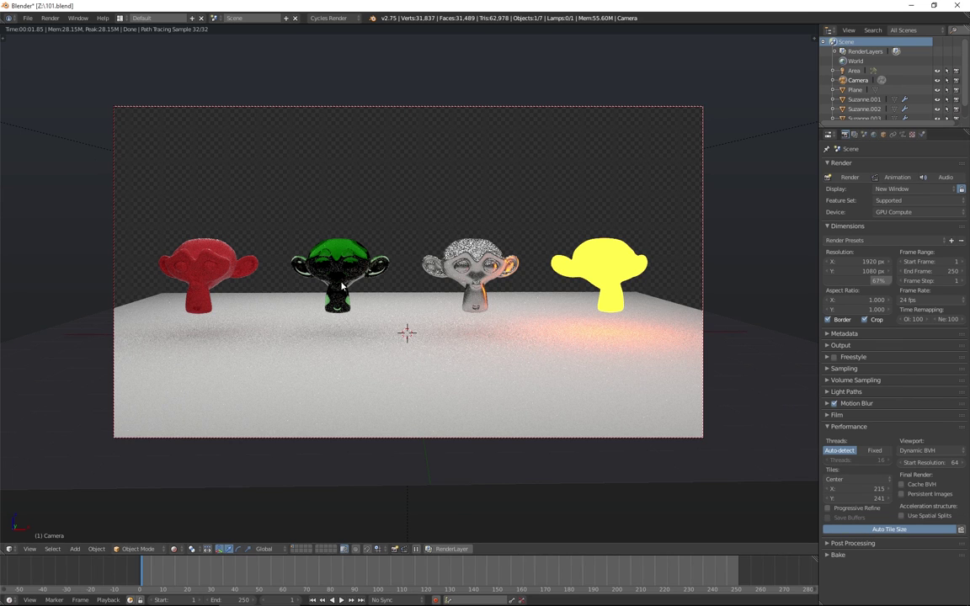
click(858, 510)
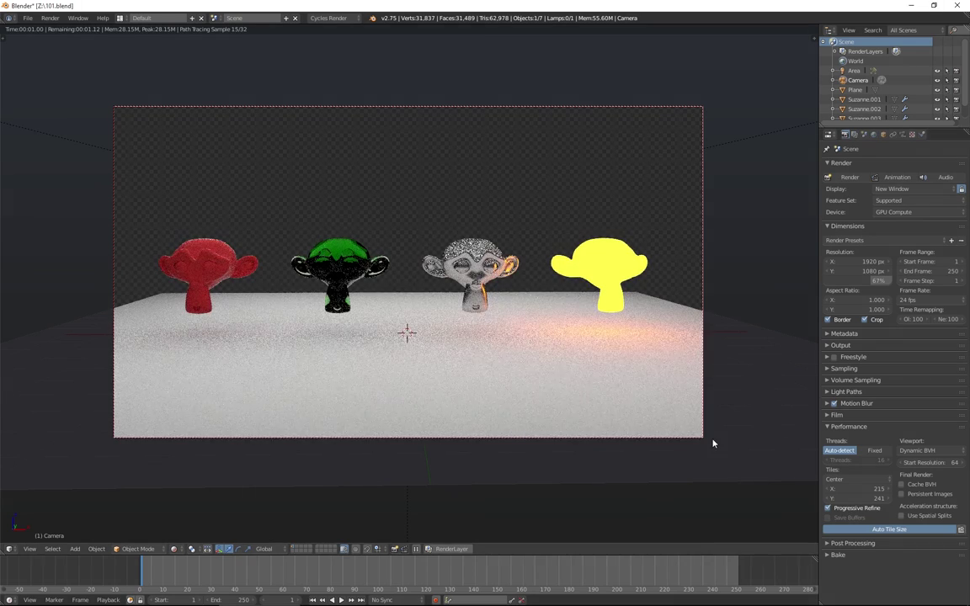
key(F12)
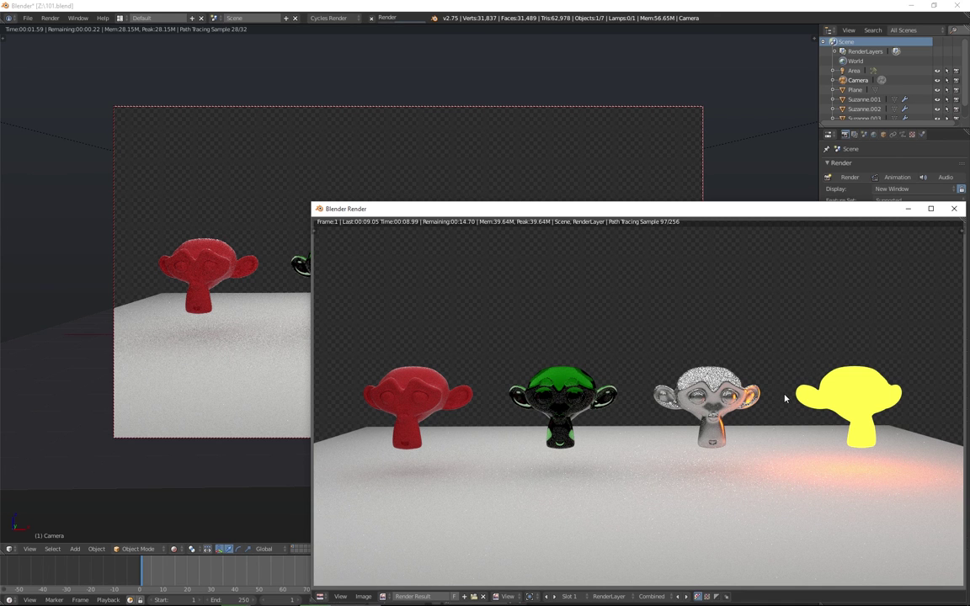
key(Escape)
click(953, 209)
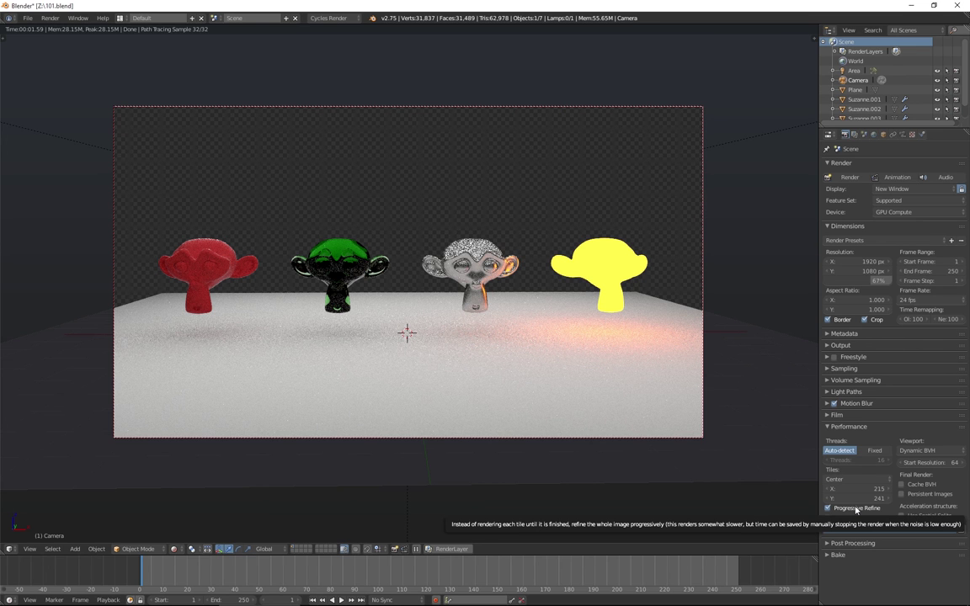
Step: Disable Progressive Refine and test-render tile by tile with 215×241 tiles
click(856, 510)
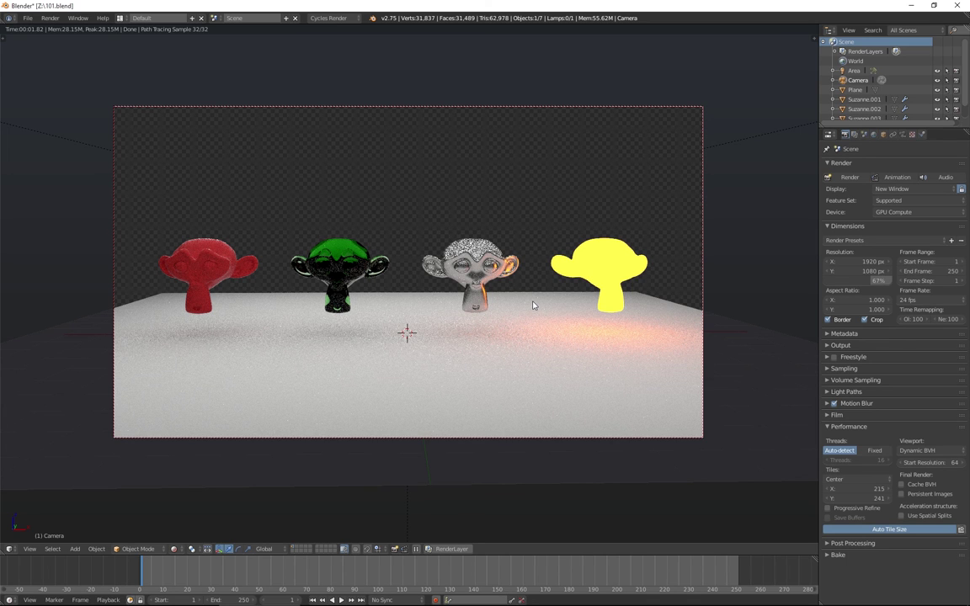
key(F12)
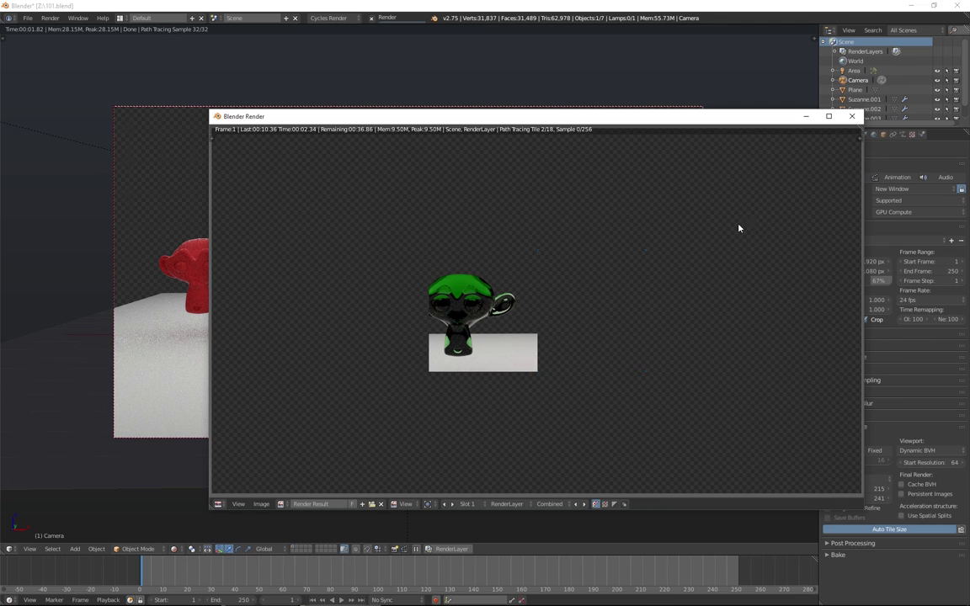
key(Escape)
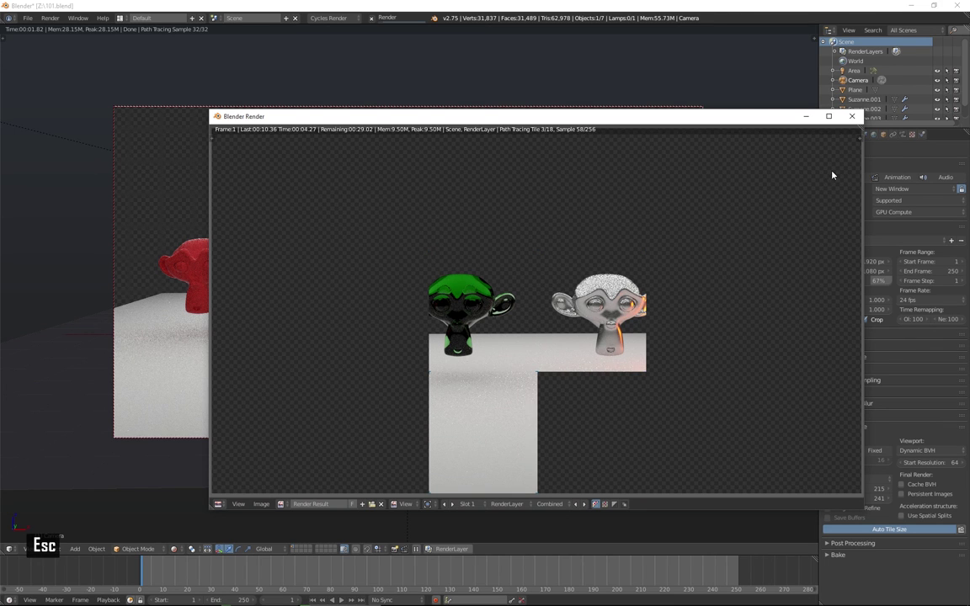
click(853, 118)
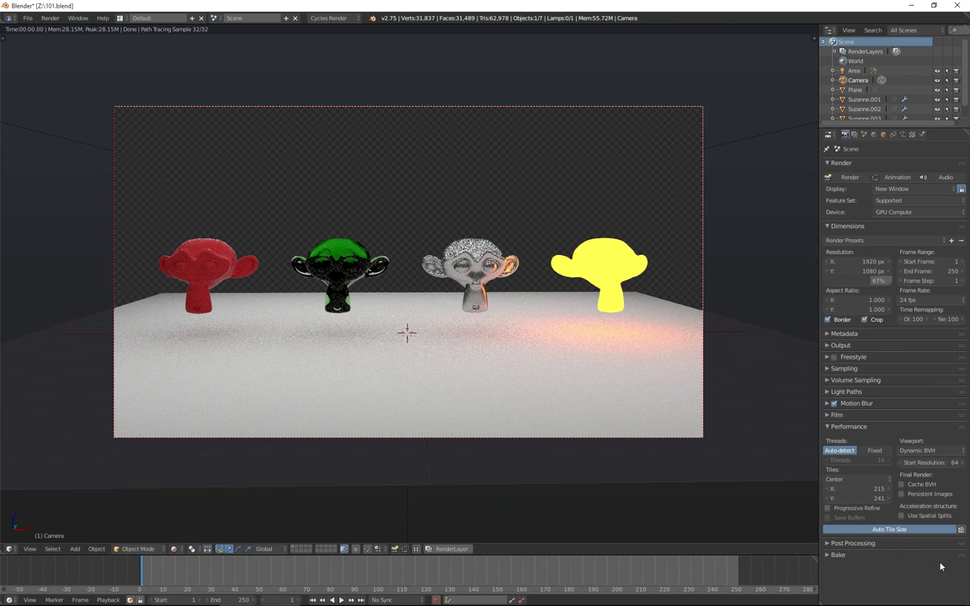
Step: Collapse Performance and briefly inspect the Post Processing and Bake panels
click(830, 427)
click(838, 438)
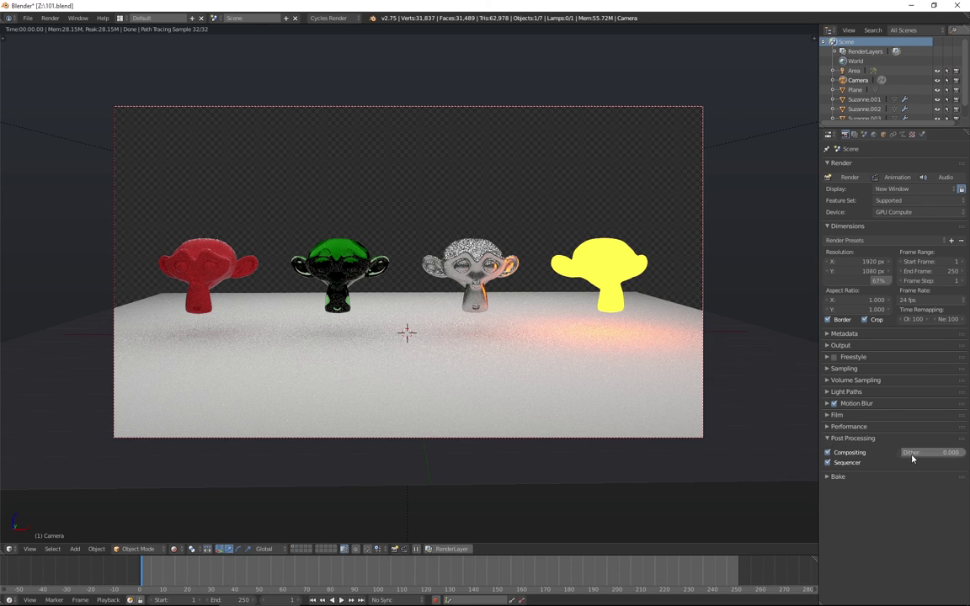
click(834, 438)
click(831, 451)
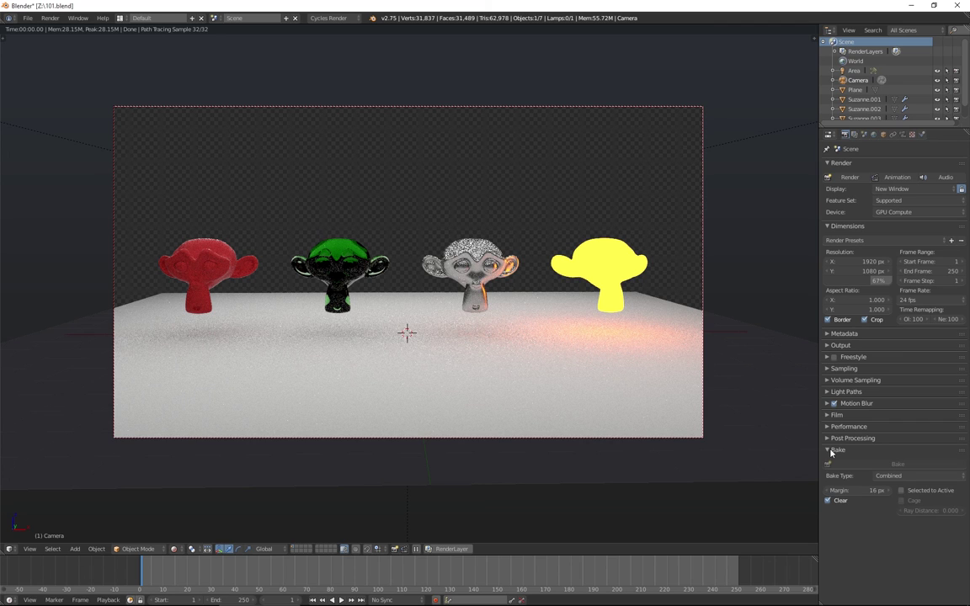
click(832, 451)
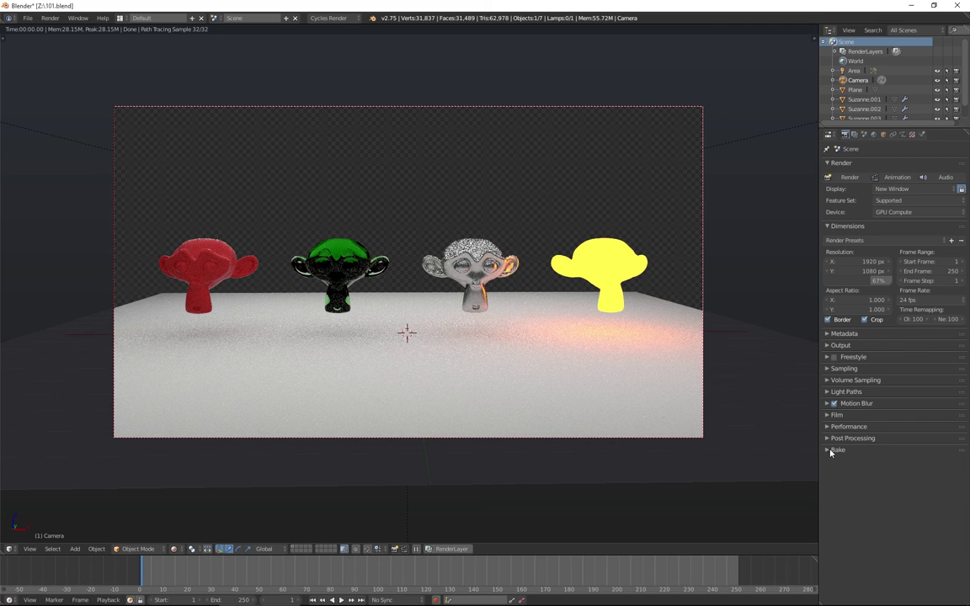